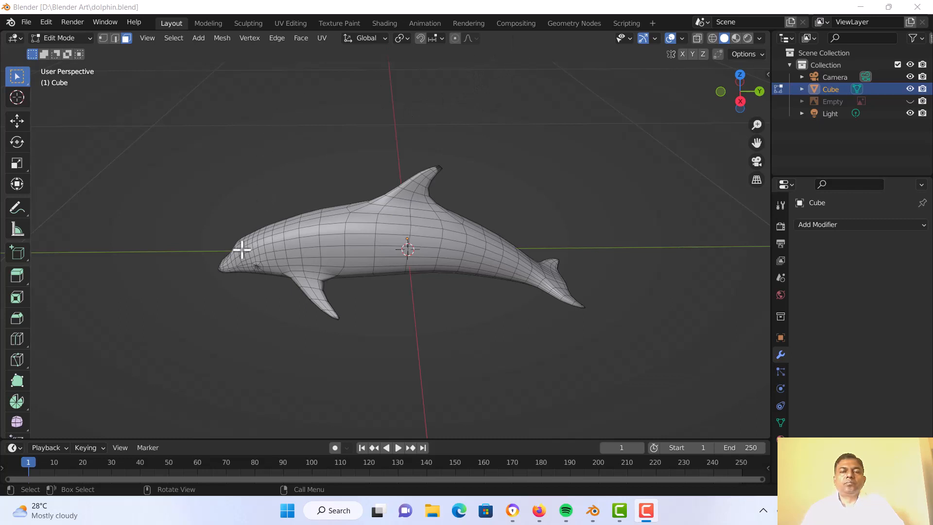
Switch the dolphin mesh to the Sculpting workspace and frame its whole body from the side.
mouse_move(241, 250)
middle_mouse_down()
mouse_move(199, 261)
mouse_move(250, 233)
middle_mouse_up()
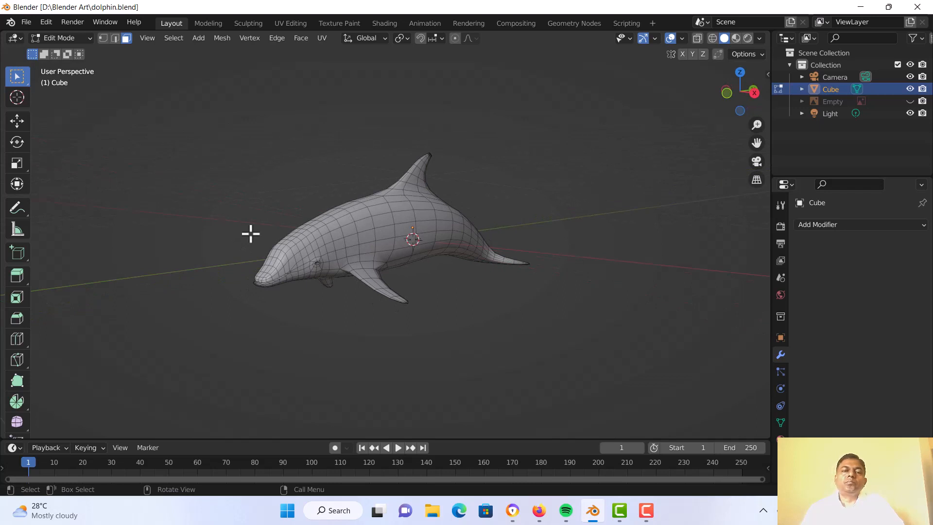
scroll(250, 234, "up", 2)
middle_click_drag(250, 233, 272, 243)
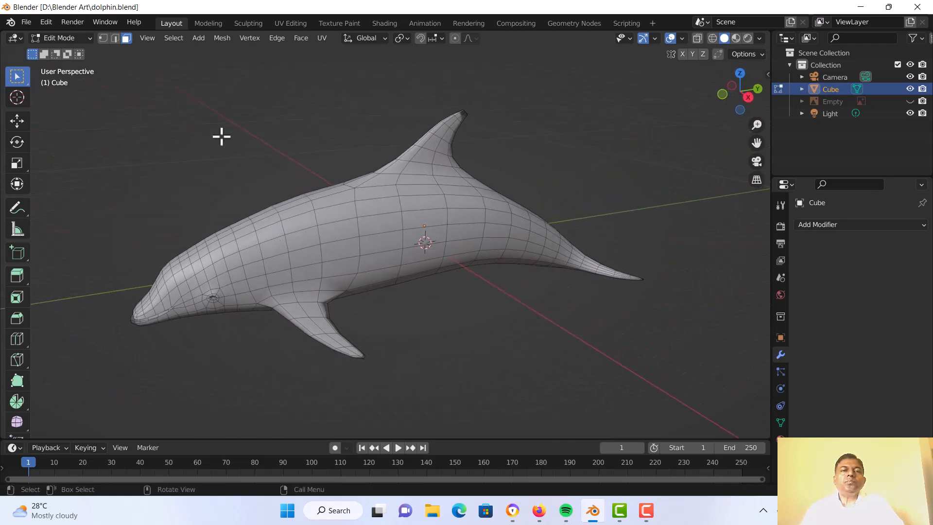
left_click(250, 25)
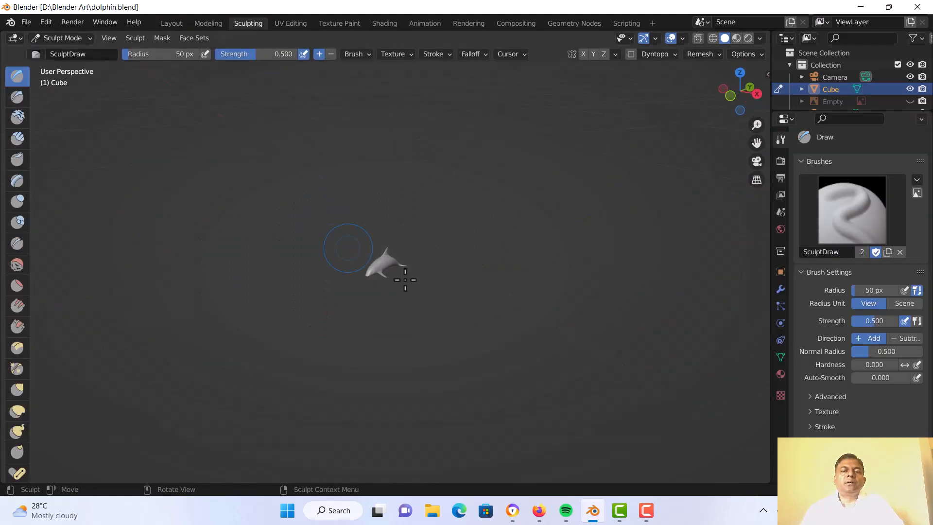
scroll(428, 289, "up", 8)
middle_click_drag(469, 294, 303, 282)
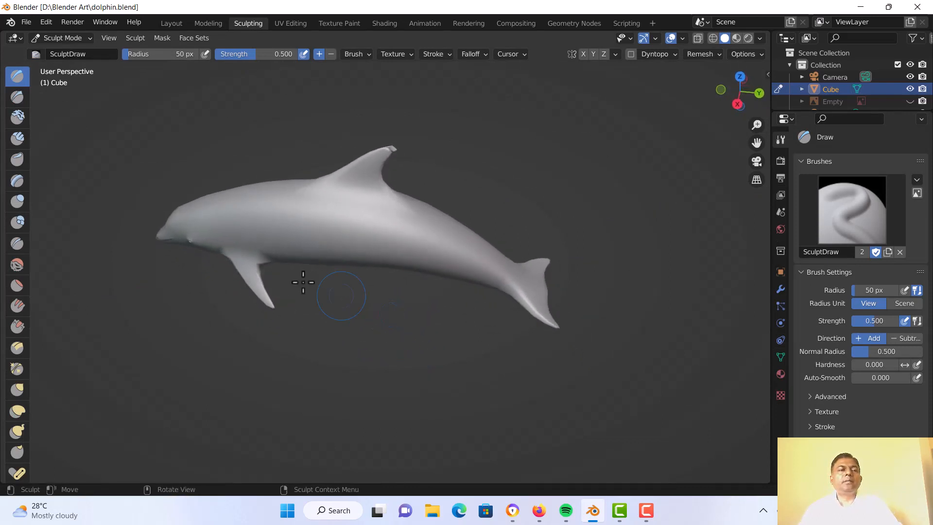
scroll(297, 220, "up", 2)
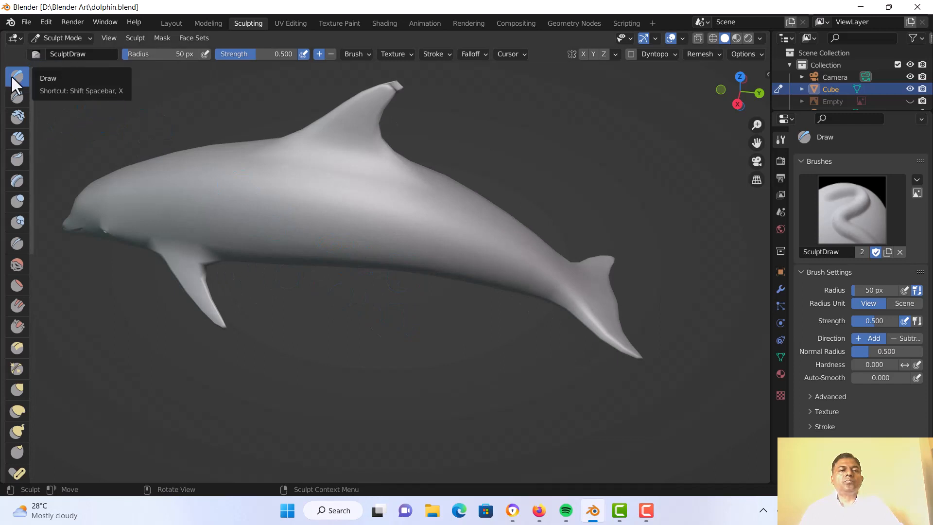
Try a Draw brush stroke on the dolphin's rear body ahead of the tail, and undo it.
mouse_move(423, 287)
middle_mouse_down()
mouse_move(389, 268)
mouse_move(329, 275)
mouse_move(355, 291)
mouse_move(407, 281)
mouse_move(421, 308)
mouse_move(471, 294)
mouse_move(447, 282)
middle_mouse_up()
scroll(447, 282, "up", 2)
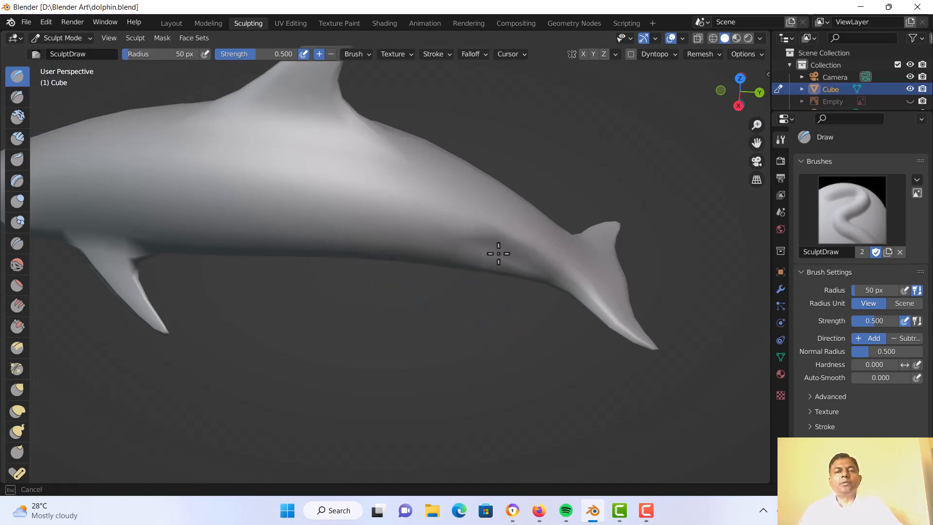
mouse_move(416, 318)
middle_mouse_down()
mouse_move(344, 322)
mouse_move(252, 273)
mouse_move(389, 286)
middle_mouse_up()
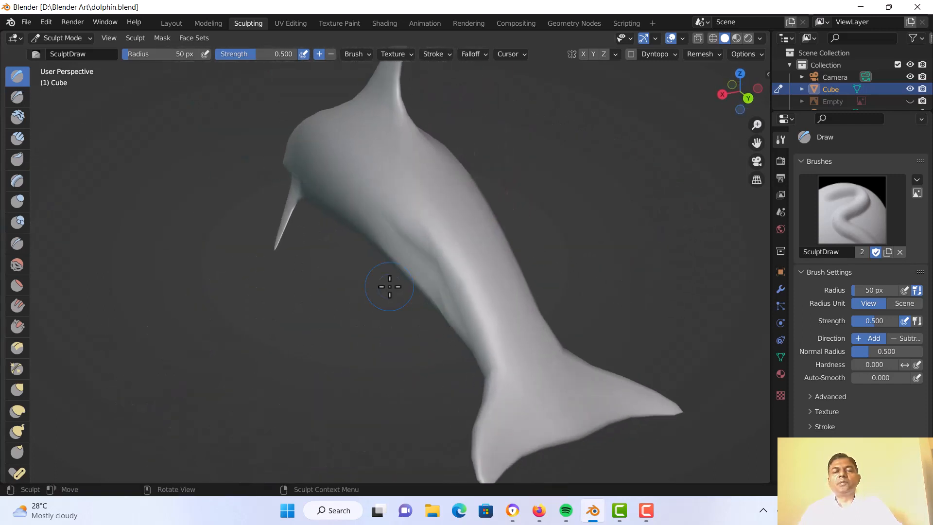
key("ctrl+z")
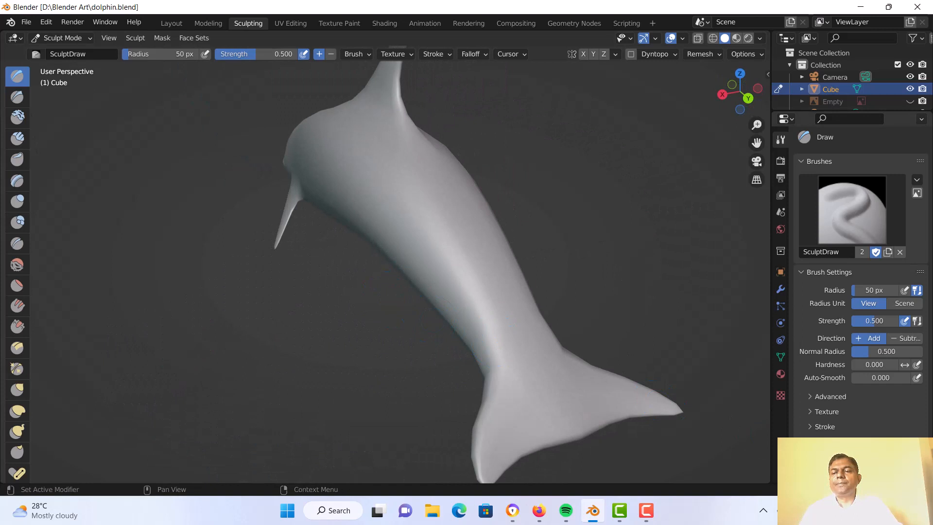
Turn on X-axis symmetry for sculpting and enlarge the Draw brush radius to 137 px.
scroll(860, 282, "down", 3)
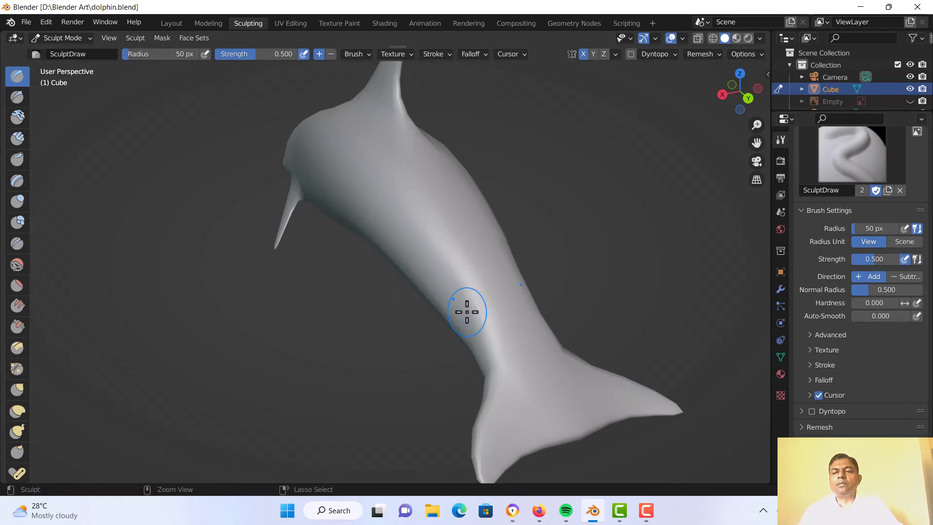
middle_click_drag(467, 312, 489, 275)
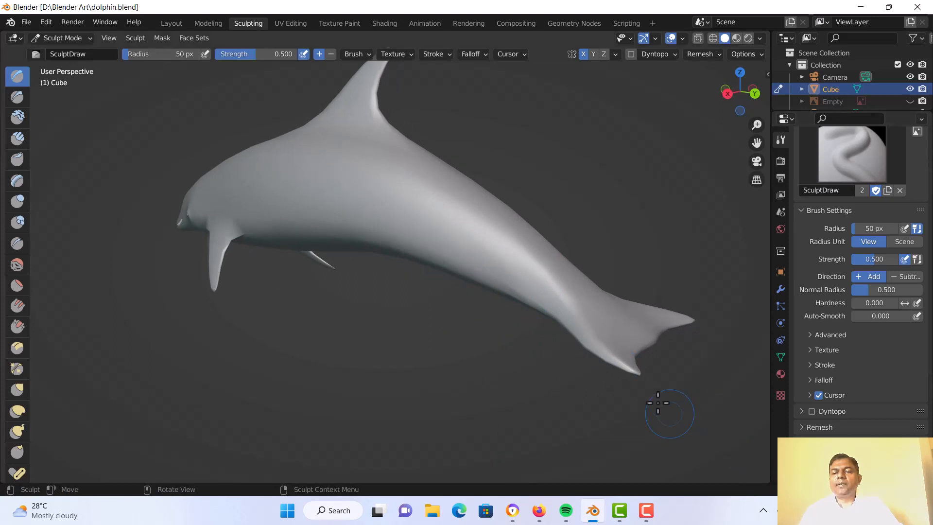
mouse_move(506, 306)
middle_mouse_down()
mouse_move(413, 317)
mouse_move(481, 327)
mouse_move(494, 293)
middle_mouse_up()
key("f")
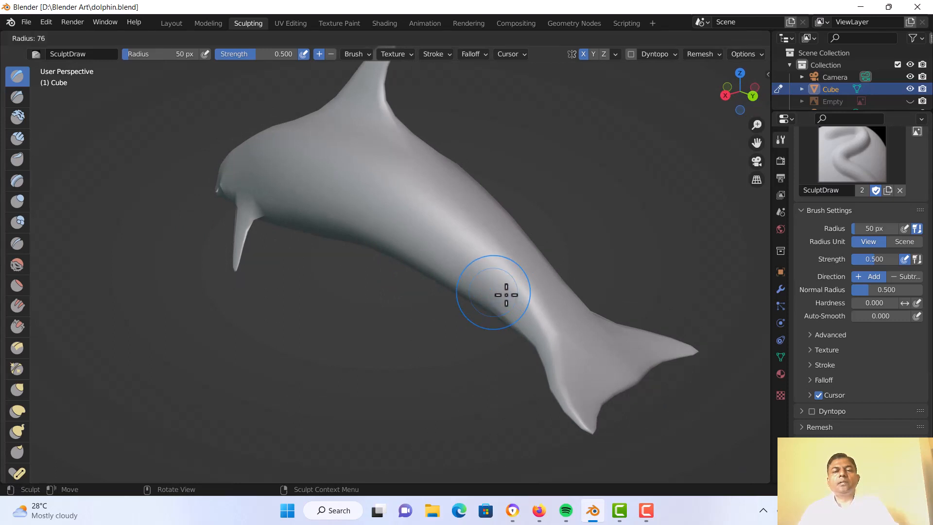
left_click(534, 294)
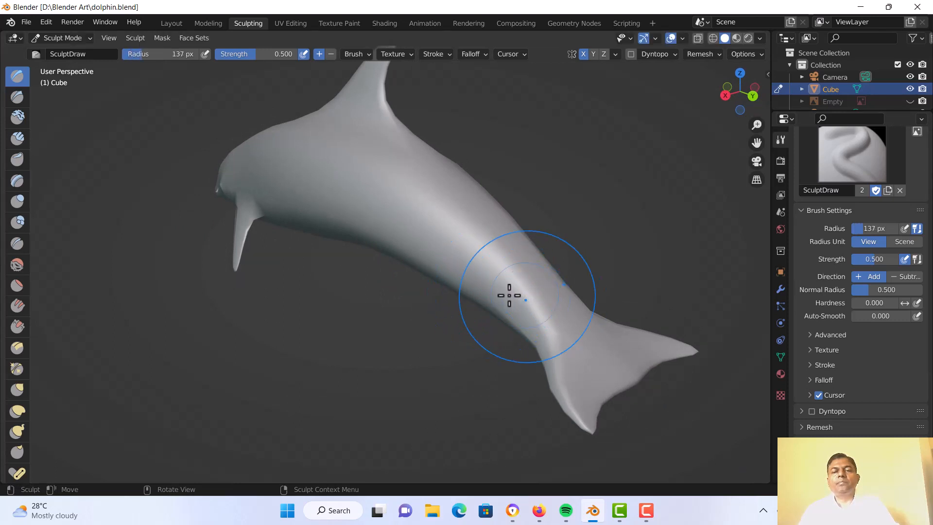
Refine and smooth the rear body between the dorsal fin and the tail flukes with the Draw brush.
mouse_move(508, 294)
middle_mouse_down()
mouse_move(493, 296)
mouse_move(493, 287)
middle_mouse_up()
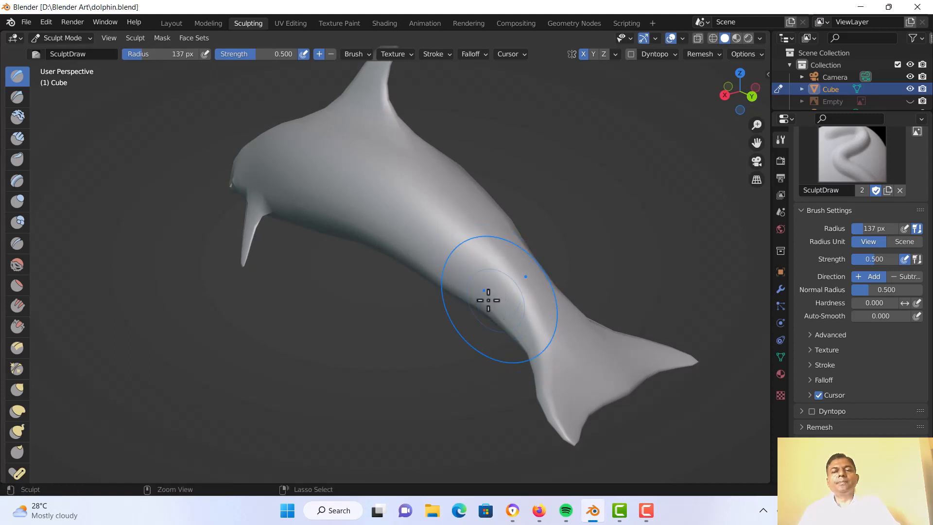
middle_click_drag(448, 277, 335, 290)
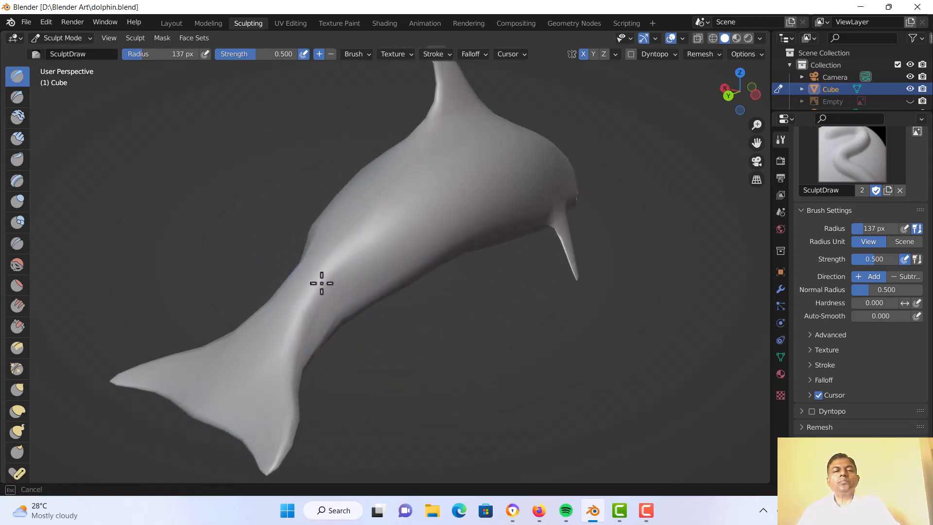
middle_click_drag(396, 278, 469, 306)
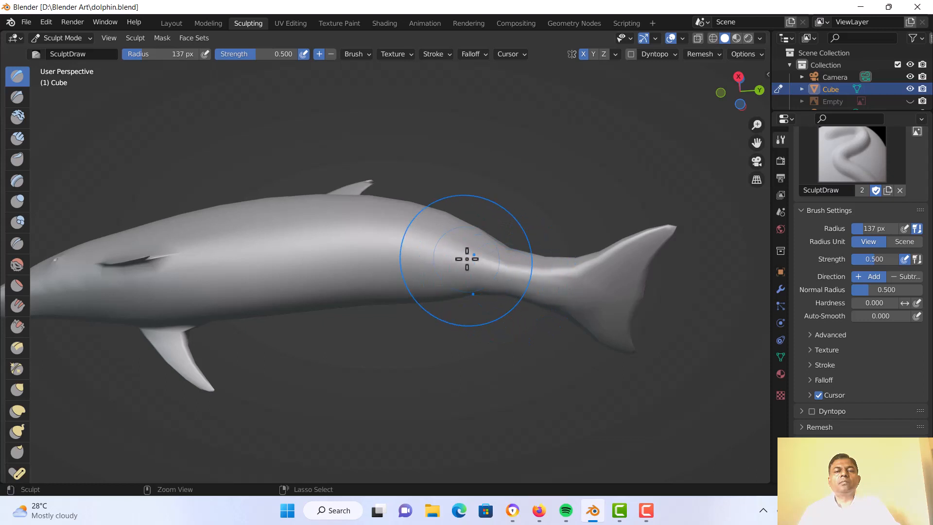
mouse_move(442, 250)
middle_mouse_down()
mouse_move(476, 336)
mouse_move(409, 308)
mouse_move(336, 327)
mouse_move(304, 273)
middle_mouse_up()
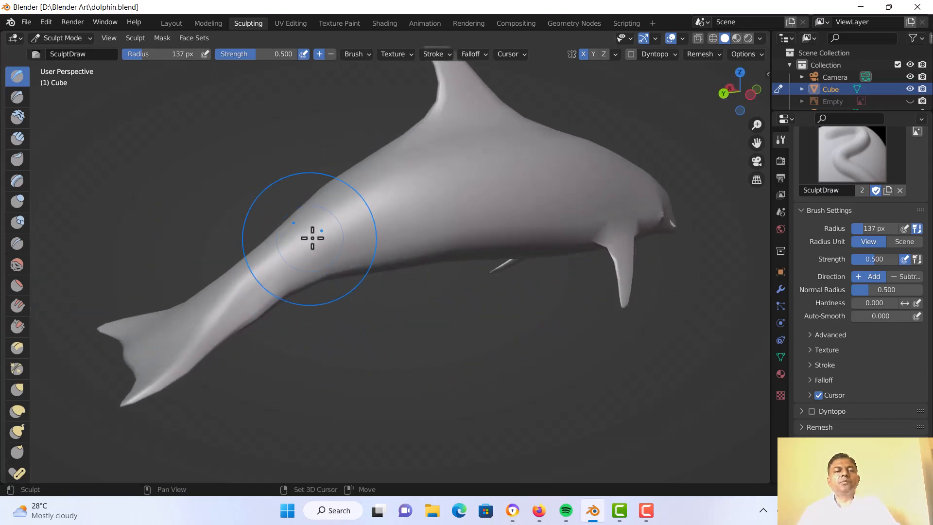
mouse_move(312, 241)
left_mouse_down("shift")
mouse_move(270, 284)
mouse_move(311, 268)
left_mouse_up("shift")
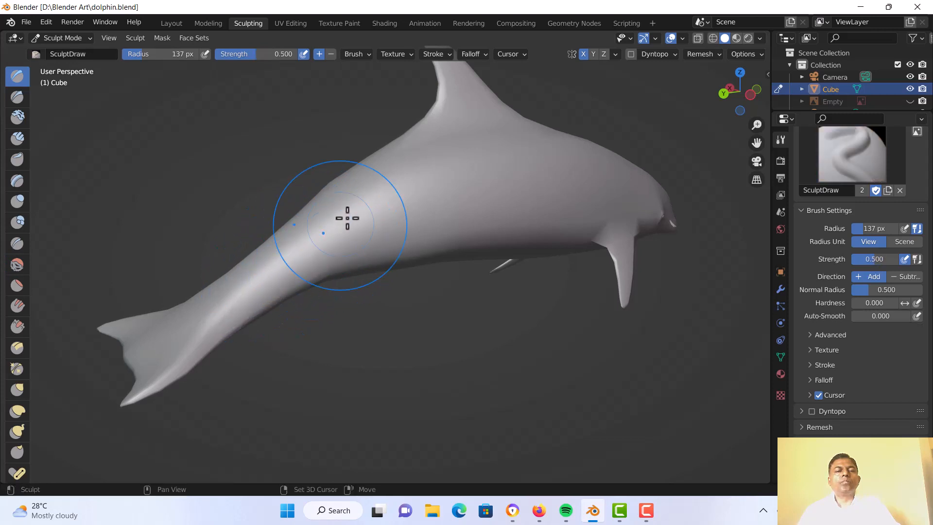
mouse_move(320, 224)
middle_mouse_down()
mouse_move(294, 223)
mouse_move(467, 235)
mouse_move(323, 248)
middle_mouse_up()
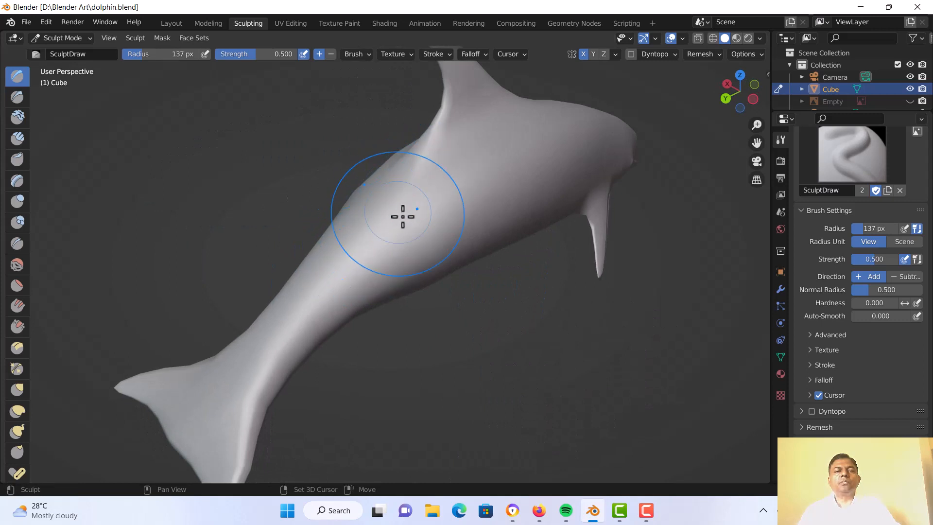
Carve the rear edge of the tail flukes inward on each side of the centre with subtracting Draw strokes.
mouse_move(355, 318)
middle_mouse_down()
mouse_move(395, 292)
mouse_move(490, 298)
mouse_move(479, 358)
mouse_move(409, 355)
mouse_move(396, 246)
mouse_move(428, 354)
middle_mouse_up()
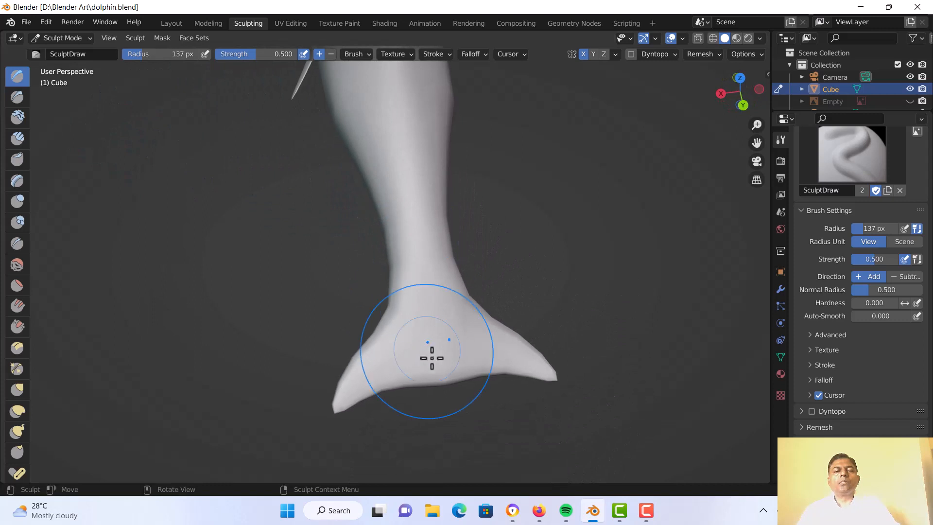
middle_click_drag(431, 407, 421, 311, "shift")
scroll(417, 317, "up", 6)
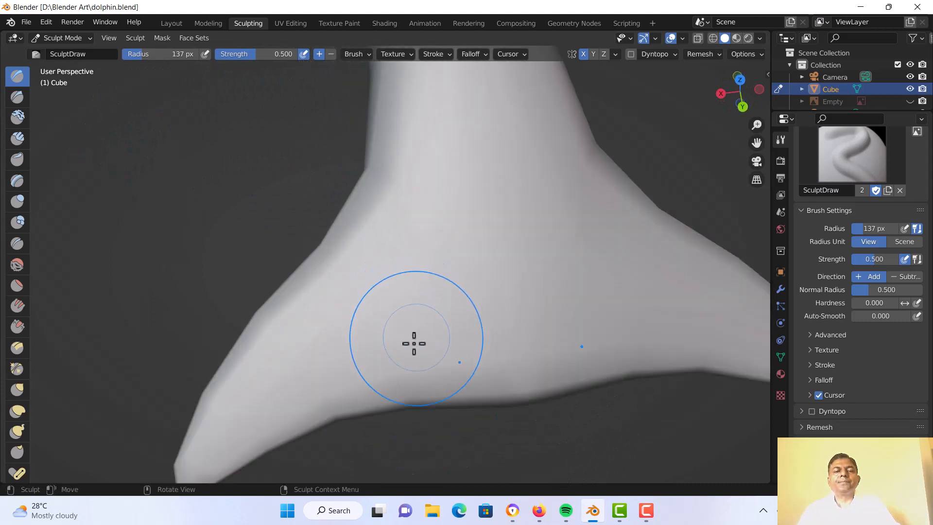
mouse_move(390, 401)
left_mouse_down("ctrl")
mouse_move(388, 392)
mouse_move(350, 388)
mouse_move(362, 400)
mouse_move(412, 325)
mouse_move(379, 385)
left_mouse_up("ctrl")
left_click_drag(353, 426, 383, 391, "ctrl")
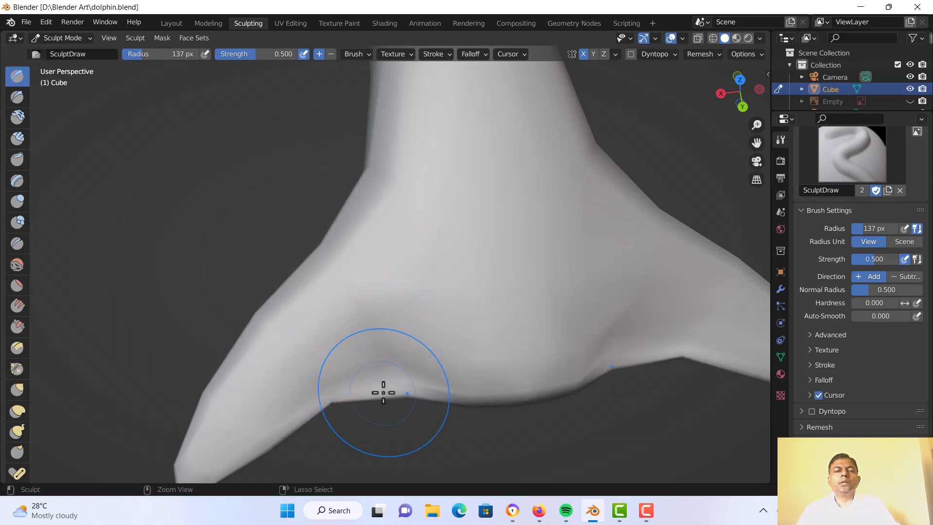
Reshape the tail flukes with the Grab brush, deepening the notches, extending the tips outward and filling out the front edges.
mouse_move(383, 391)
middle_mouse_down()
mouse_move(388, 294)
mouse_move(410, 233)
mouse_move(410, 150)
mouse_move(483, 194)
mouse_move(462, 245)
middle_mouse_up()
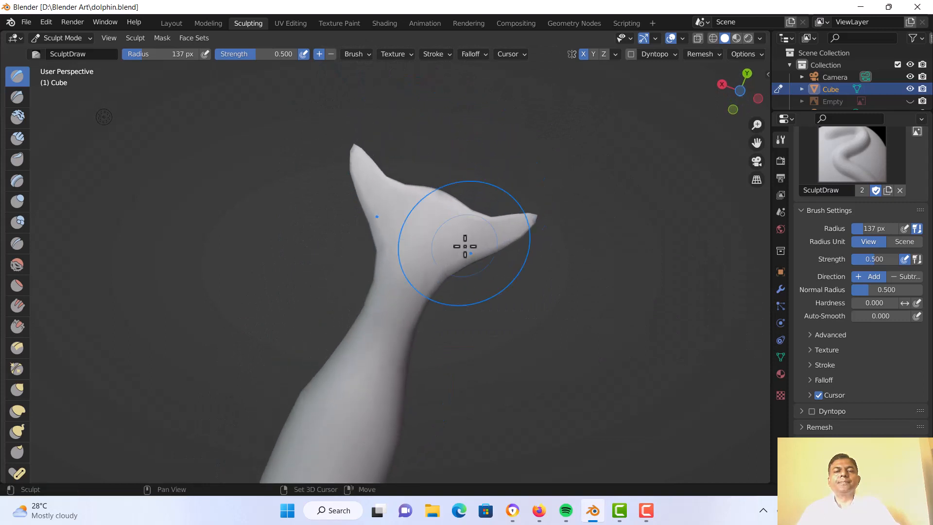
scroll(466, 243, "up", 2)
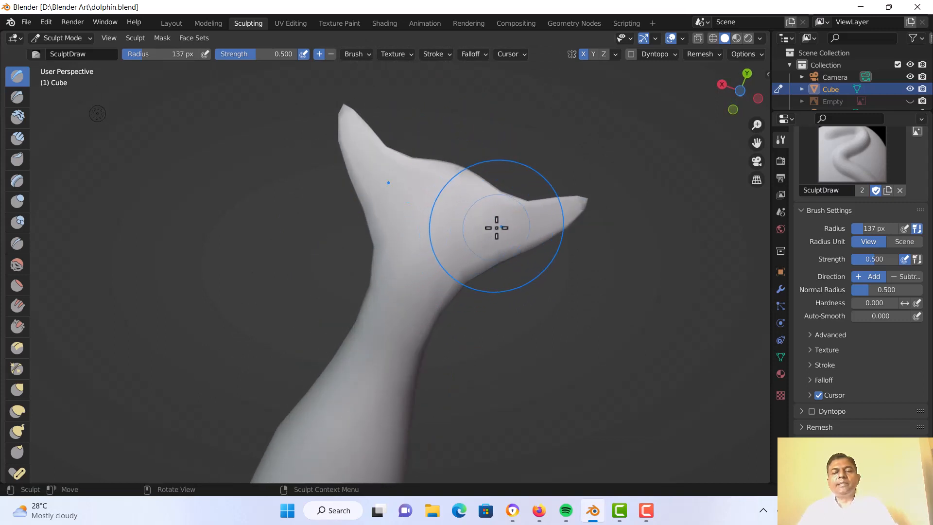
key("g")
left_click_drag(502, 198, 488, 217)
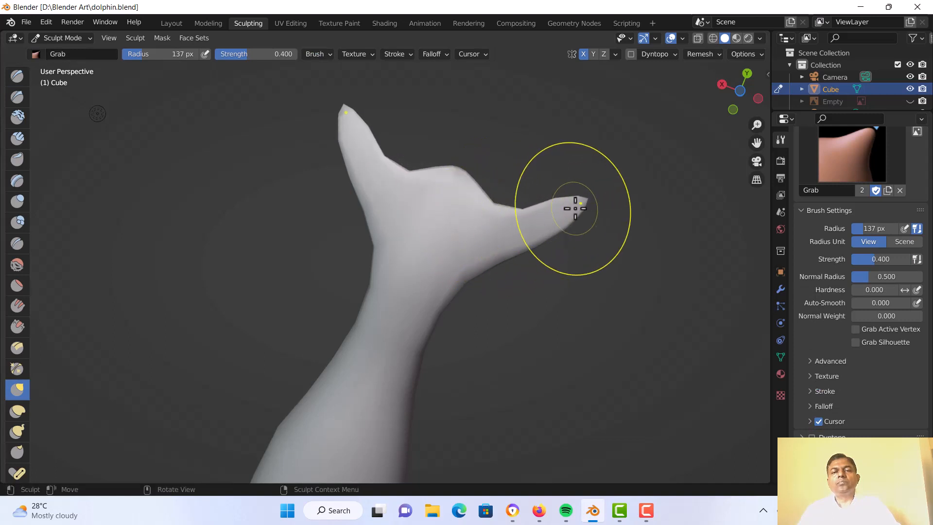
left_click_drag(577, 208, 588, 188)
mouse_move(529, 246)
left_mouse_down()
mouse_move(543, 239)
mouse_move(500, 261)
left_mouse_up()
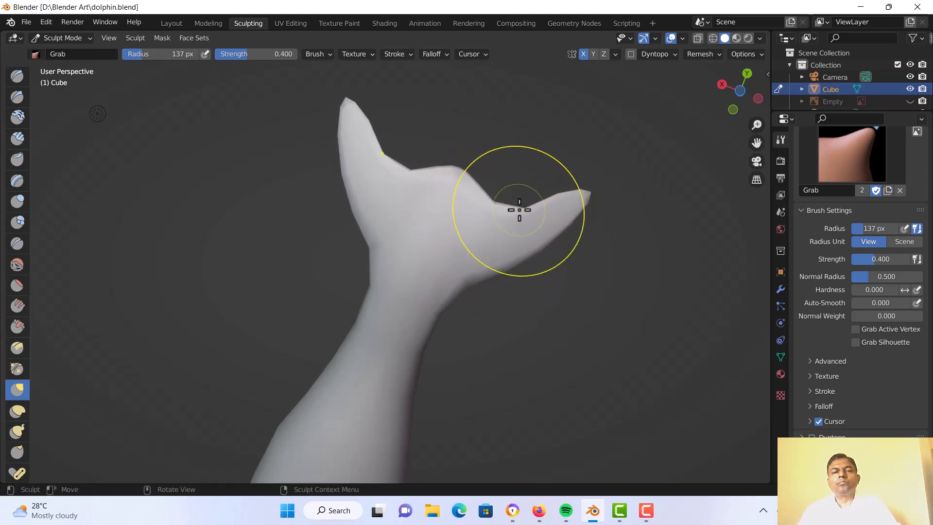
left_click_drag(583, 197, 599, 188)
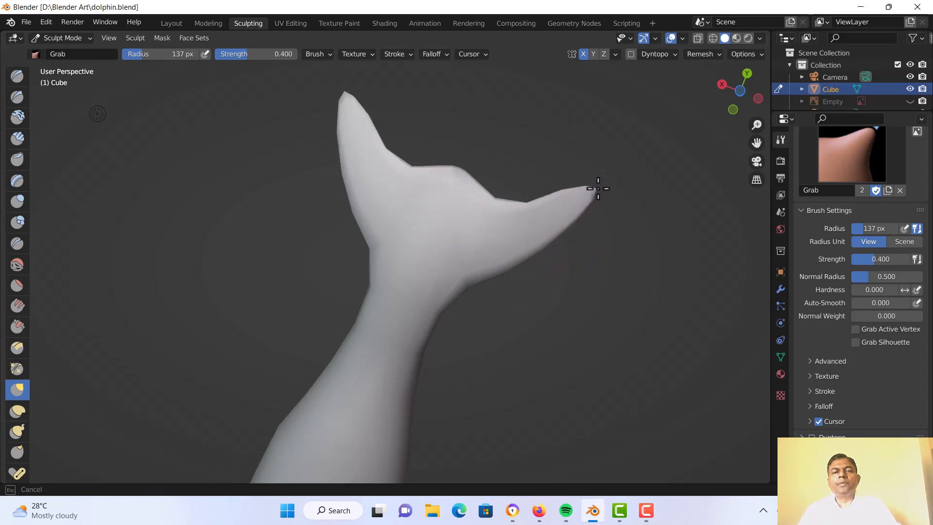
left_click_drag(486, 264, 479, 263)
Pull the upper part of the dorsal fin slightly backward with the Grab brush.
scroll(413, 272, "down", 2)
mouse_move(387, 276)
middle_mouse_down()
mouse_move(401, 350)
mouse_move(444, 283)
mouse_move(453, 313)
middle_mouse_up()
mouse_move(453, 246)
middle_mouse_down()
mouse_move(471, 346)
mouse_move(458, 223)
mouse_move(459, 289)
mouse_move(482, 304)
mouse_move(467, 242)
middle_mouse_up()
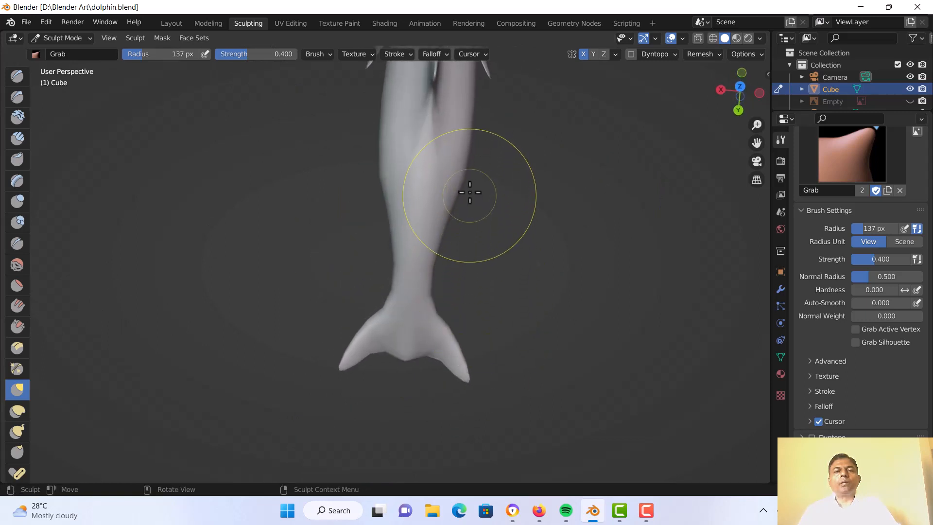
scroll(477, 248, "down", 5)
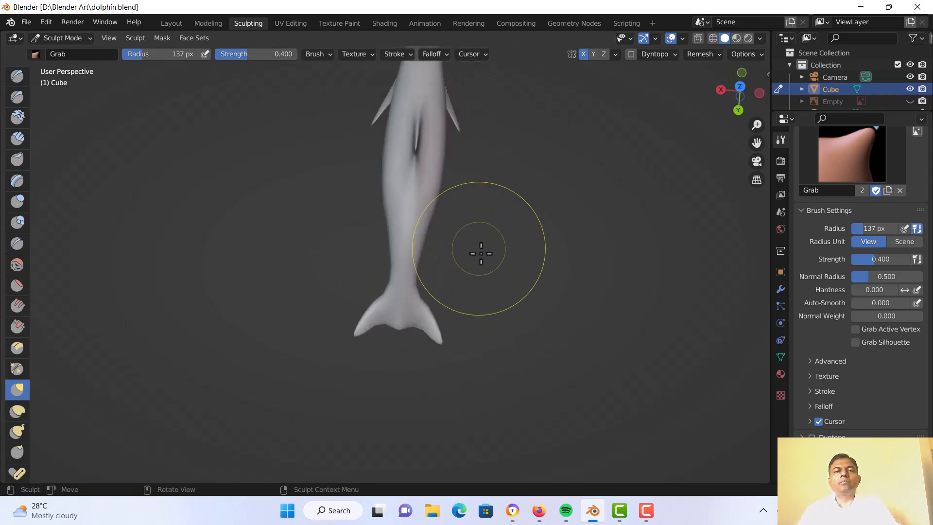
mouse_move(479, 253)
middle_mouse_down()
mouse_move(443, 206)
mouse_move(350, 161)
mouse_move(347, 216)
middle_mouse_up()
mouse_move(496, 304)
middle_mouse_down()
mouse_move(323, 249)
mouse_move(264, 261)
mouse_move(411, 308)
mouse_move(406, 335)
mouse_move(456, 365)
mouse_move(392, 334)
mouse_move(372, 346)
mouse_move(354, 319)
mouse_move(367, 287)
middle_mouse_up()
scroll(403, 303, "up", 3)
scroll(415, 370, "up", 2)
scroll(427, 345, "up", 4)
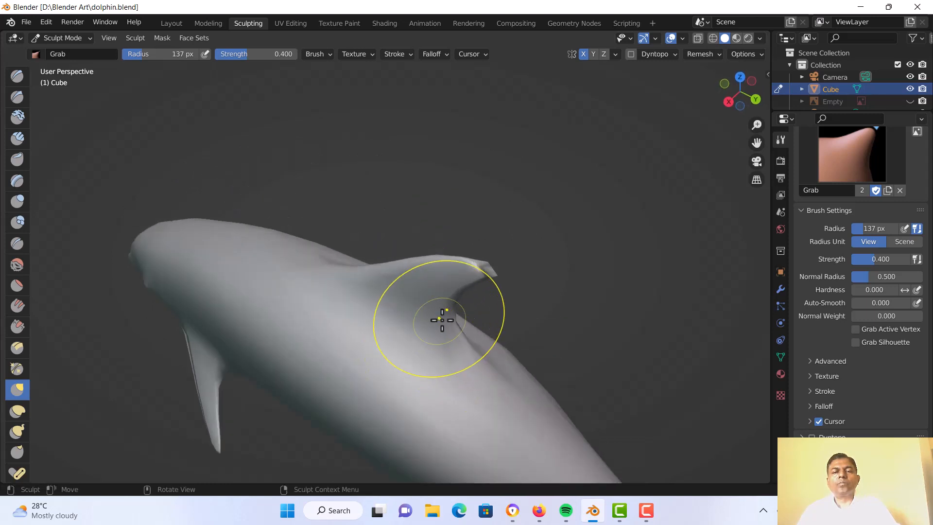
mouse_move(468, 293)
middle_mouse_down()
mouse_move(458, 277)
mouse_move(467, 277)
middle_mouse_up()
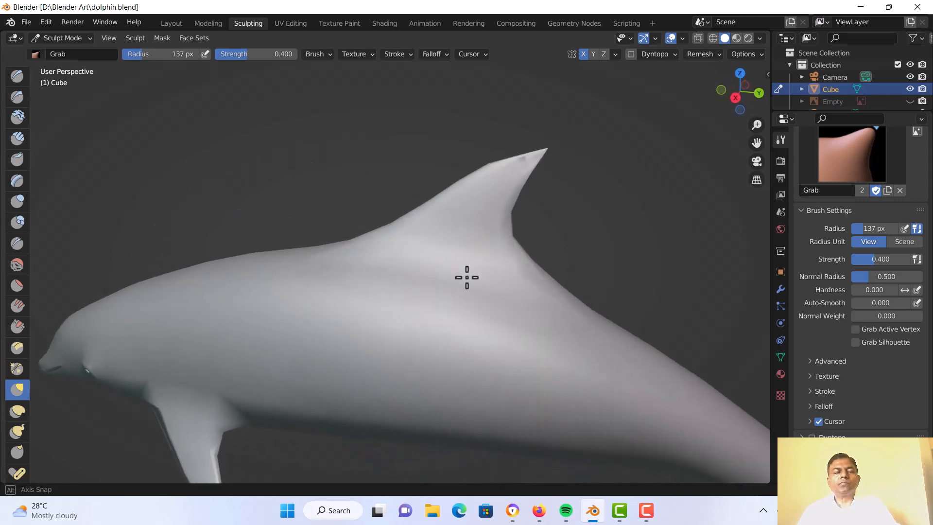
mouse_move(497, 177)
left_mouse_down()
mouse_move(506, 189)
mouse_move(514, 184)
left_mouse_up()
Review the reshaped dolphin from both sides and save the dolphin.blend file.
mouse_move(494, 195)
middle_mouse_down()
mouse_move(463, 235)
mouse_move(321, 225)
middle_mouse_up()
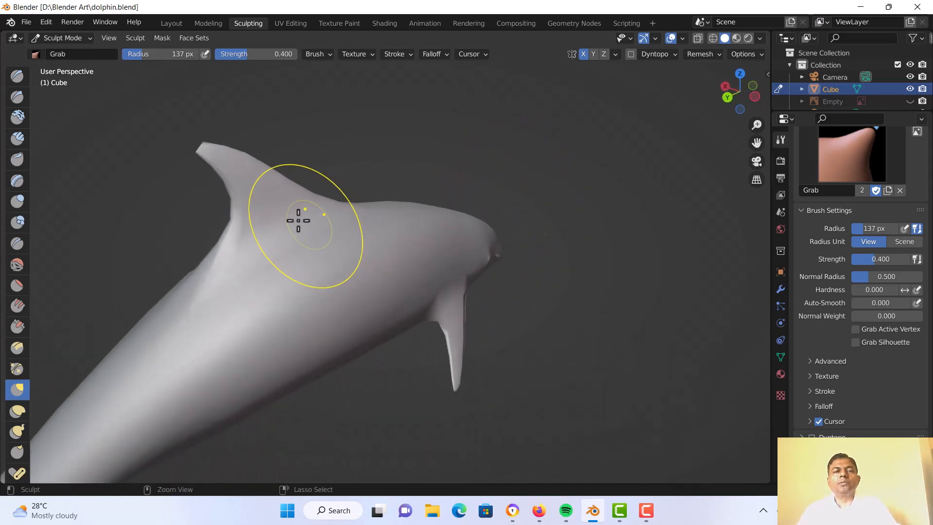
mouse_move(234, 202)
middle_mouse_down()
mouse_move(410, 211)
mouse_move(395, 233)
mouse_move(408, 244)
mouse_move(452, 187)
mouse_move(333, 260)
mouse_move(273, 252)
mouse_move(481, 223)
mouse_move(475, 188)
middle_mouse_up()
mouse_move(450, 233)
middle_mouse_down()
mouse_move(550, 254)
mouse_move(543, 284)
middle_mouse_up()
key("ctrl+s")
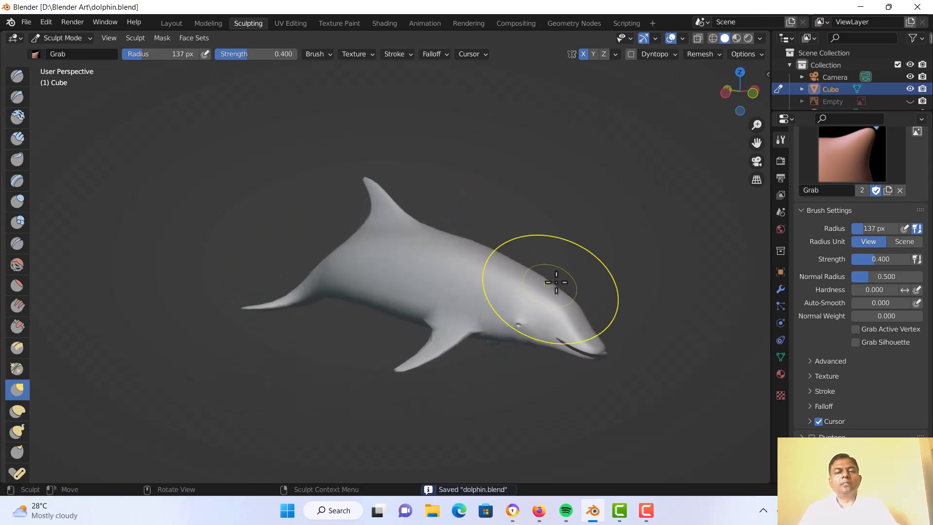
Check the finished sculpt from both sides and return to the Layout workspace.
mouse_move(579, 257)
middle_mouse_down()
mouse_move(440, 253)
mouse_move(479, 366)
mouse_move(406, 308)
mouse_move(292, 337)
mouse_move(425, 295)
mouse_move(437, 254)
mouse_move(454, 272)
mouse_move(457, 329)
mouse_move(593, 264)
mouse_move(487, 354)
mouse_move(507, 315)
mouse_move(602, 277)
mouse_move(648, 277)
middle_mouse_up()
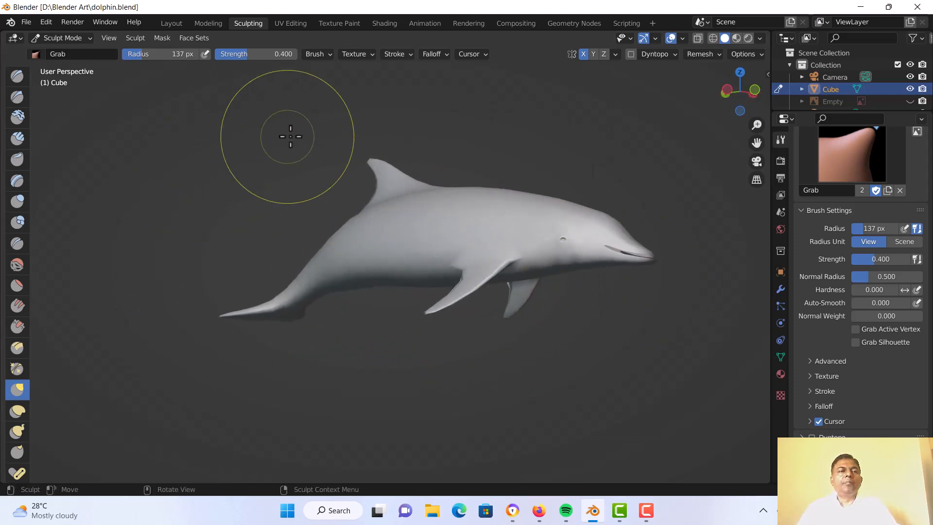
middle_click_drag(287, 223, 162, 202)
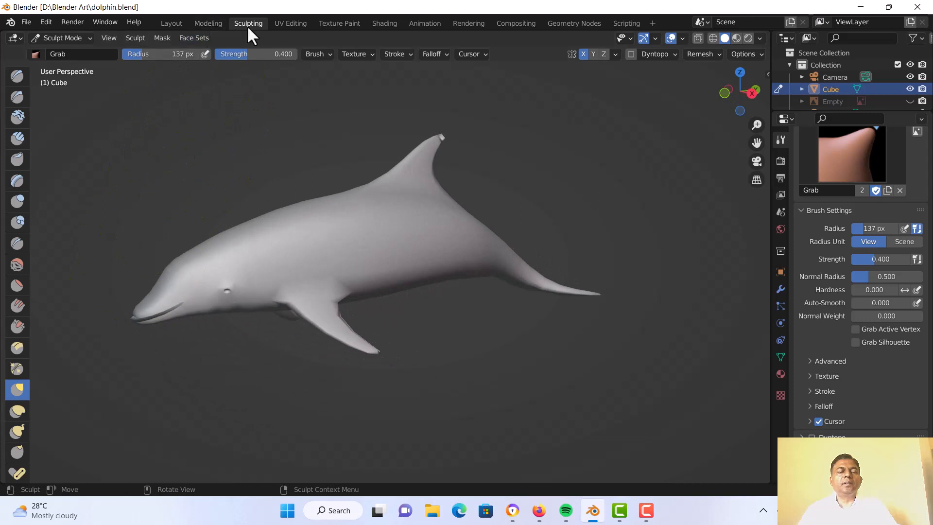
left_click(173, 22)
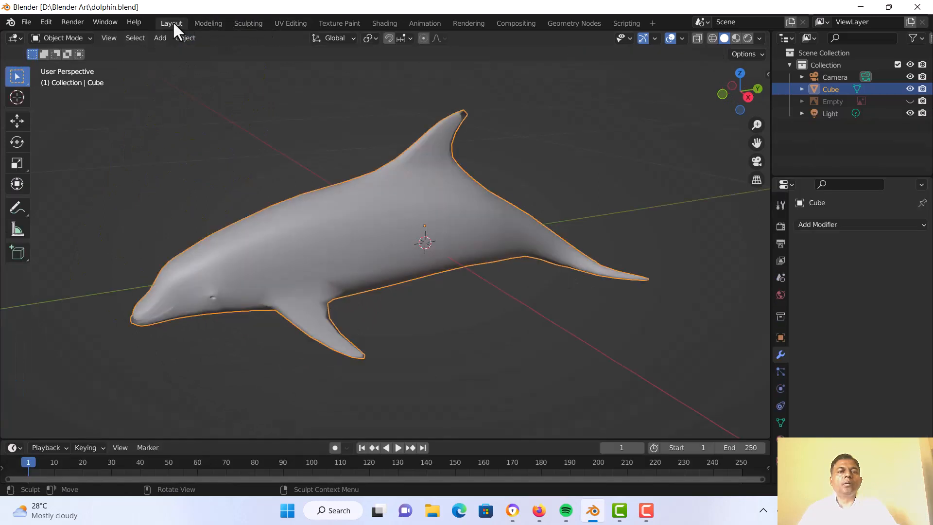
Select the whole dolphin mesh in Edit Mode and switch to the UV Editing workspace.
key("Tab")
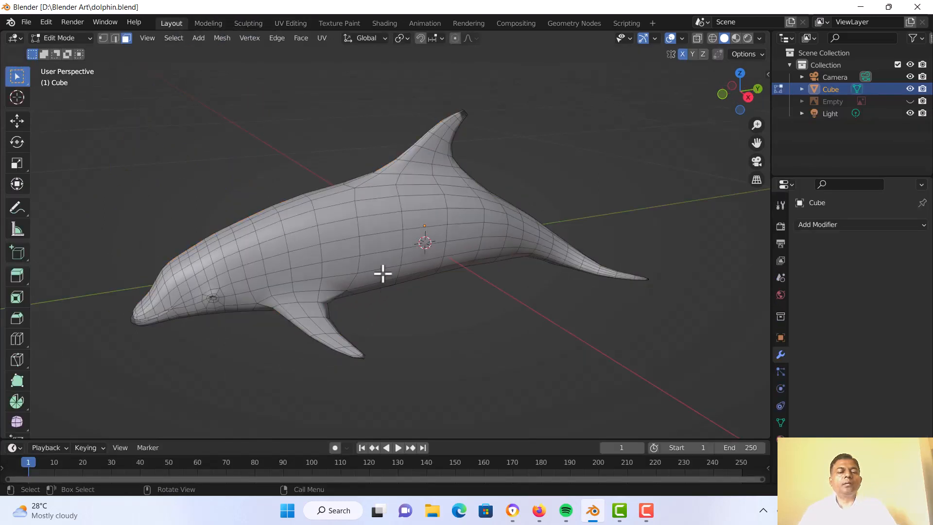
key("a")
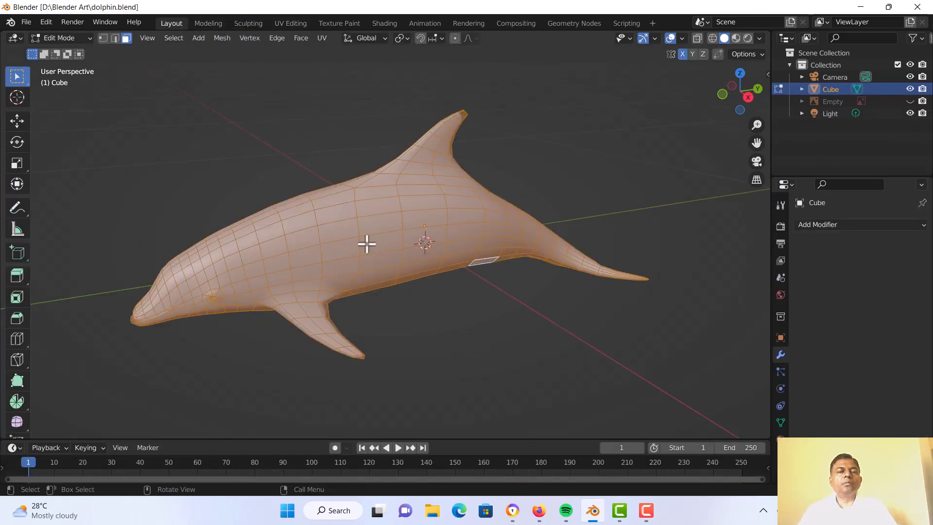
left_click(290, 23)
scroll(561, 291, "up", 8)
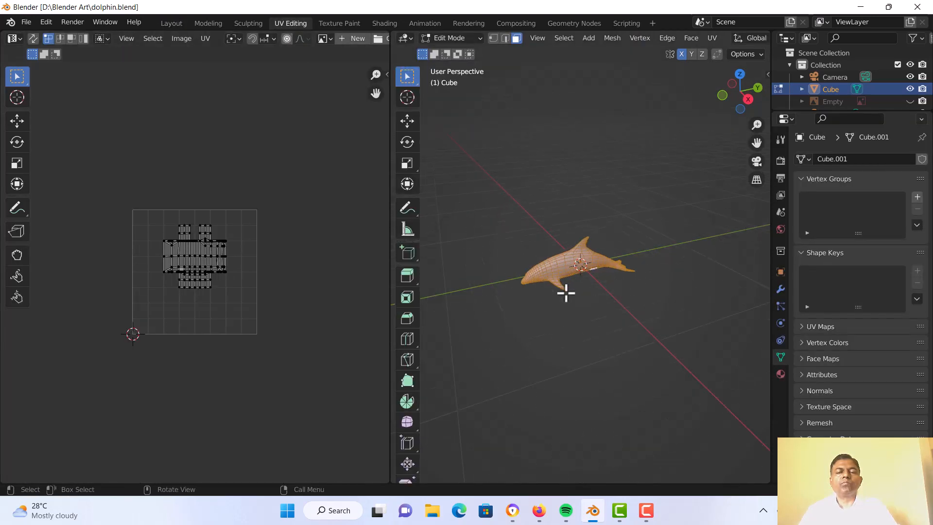
middle_click_drag(562, 321, 596, 308)
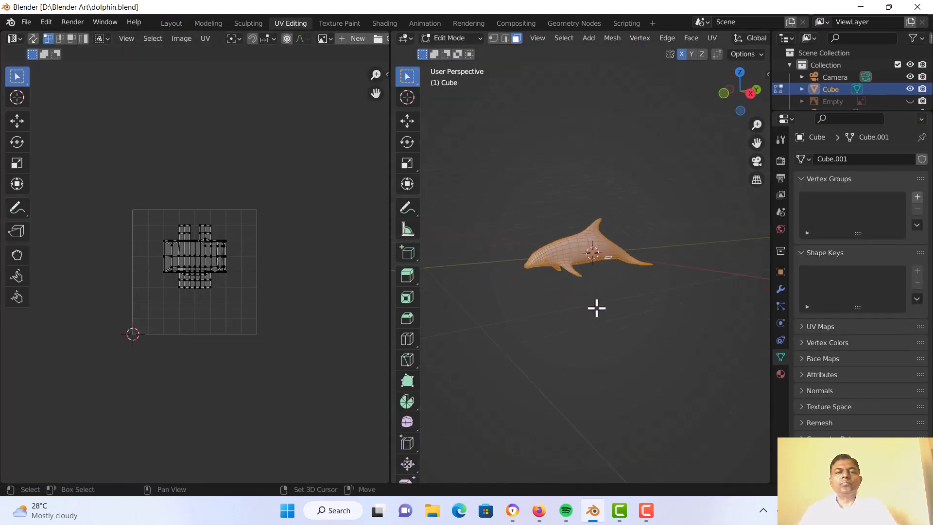
scroll(596, 308, "up", 2)
middle_click_drag(607, 276, 626, 326)
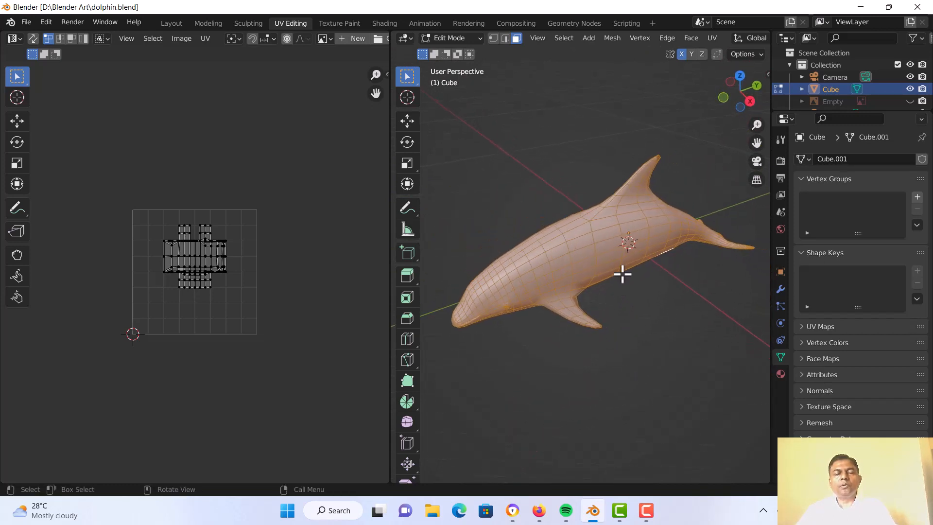
Unwrap the selected dolphin mesh with Smart UV Project using the default settings.
key("u")
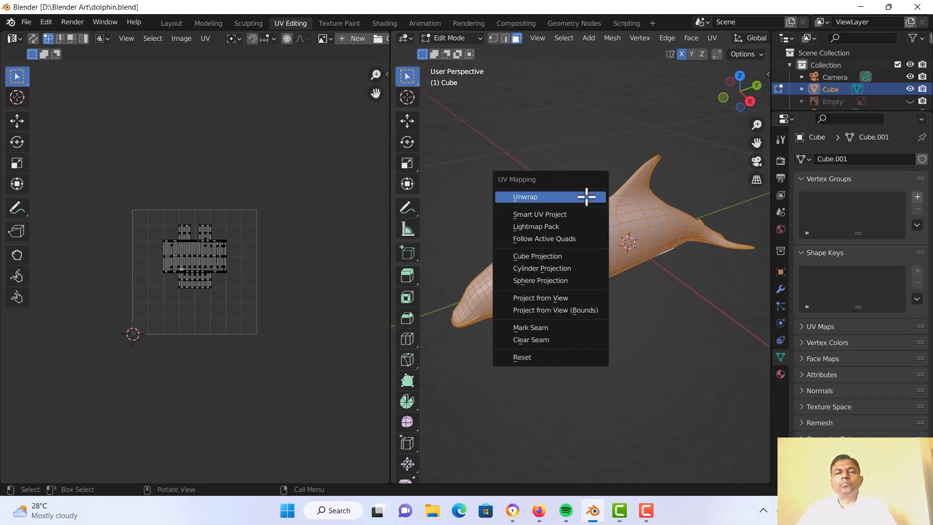
left_click(569, 214)
left_click(566, 309)
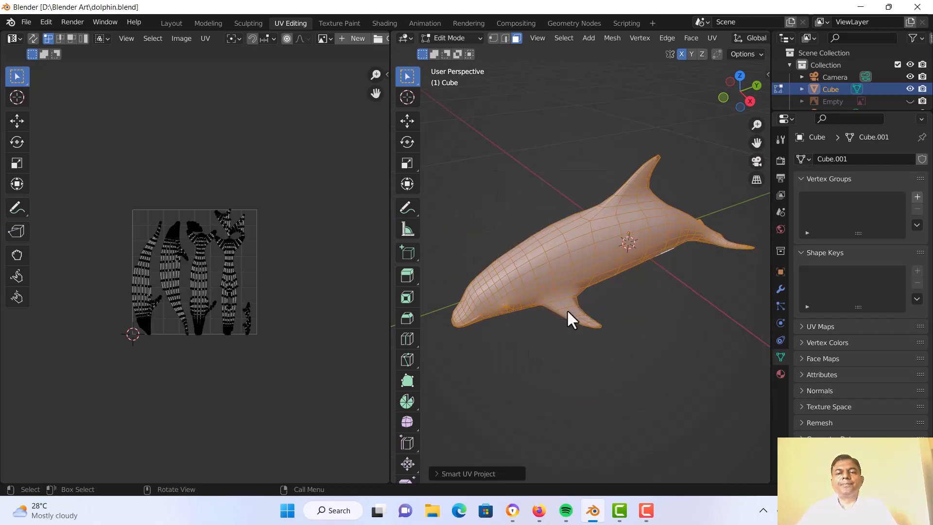
scroll(198, 315, "up", 4)
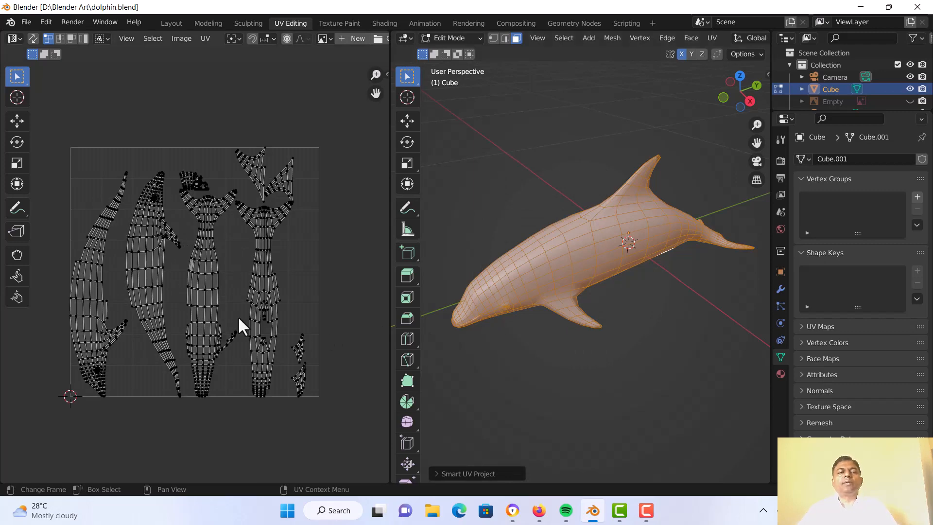
scroll(598, 374, "up", 2)
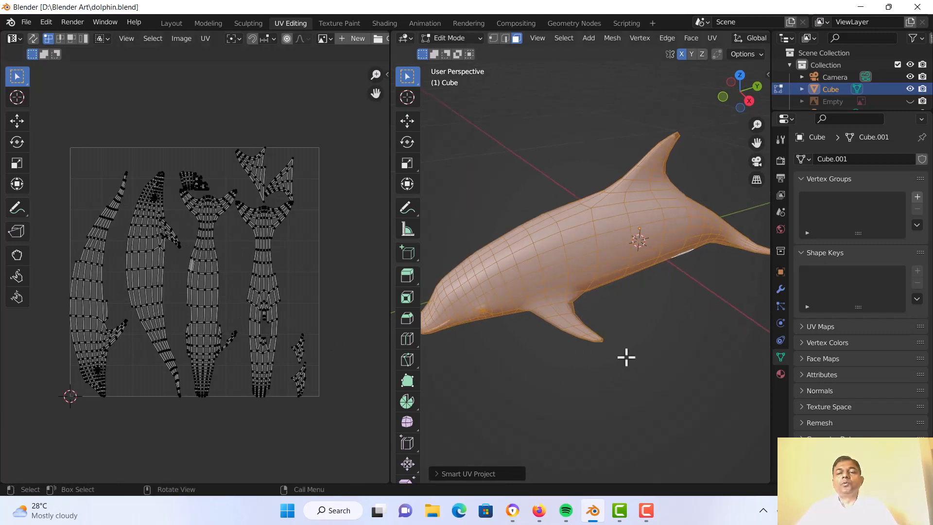
Rename the dolphin mesh's existing UV map as Recipient.
middle_click_drag(625, 356, 691, 326)
left_click(817, 327)
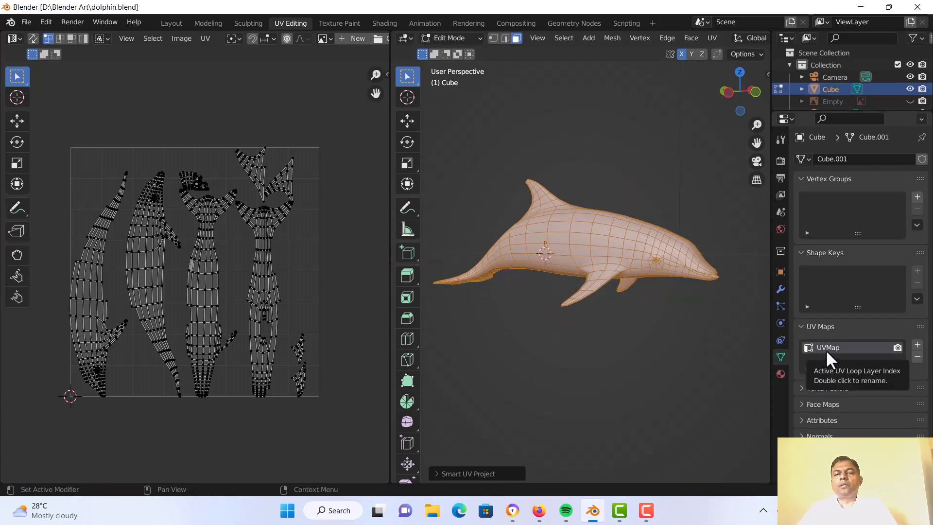
double_click(826, 347)
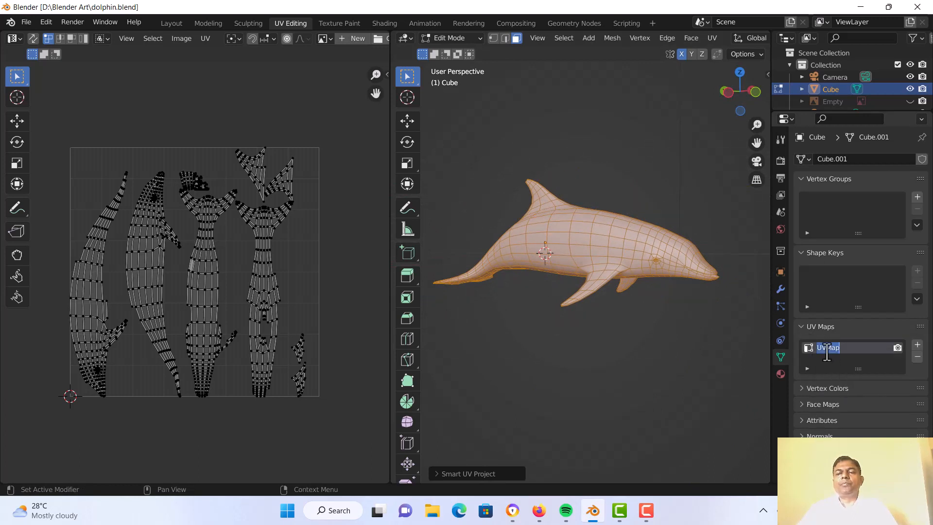
type("Recipient")
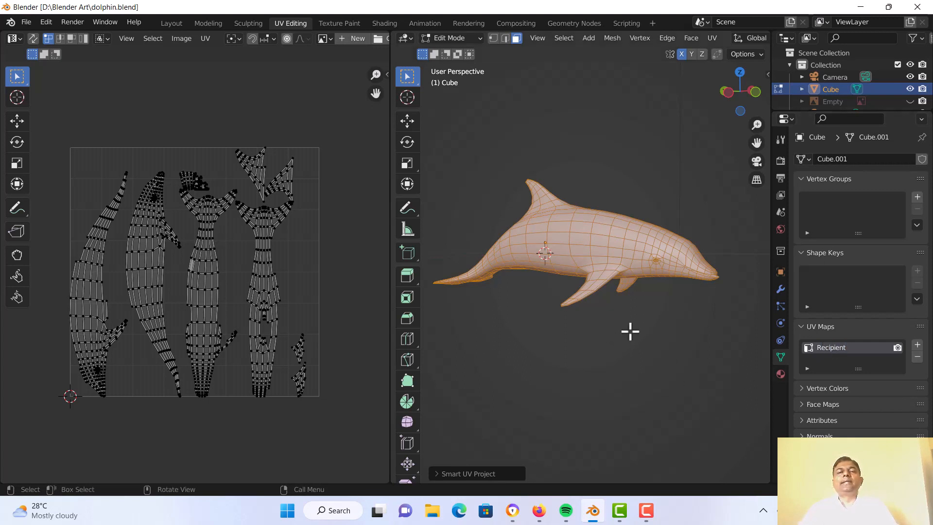
Add a second UV map to the dolphin mesh and name it Source.
middle_click_drag(651, 330, 487, 325)
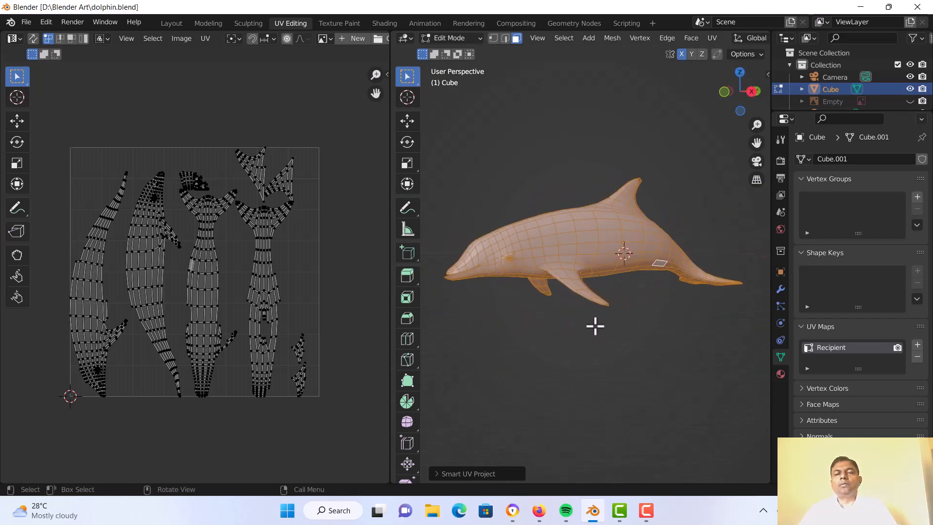
left_click(918, 346)
double_click(824, 360)
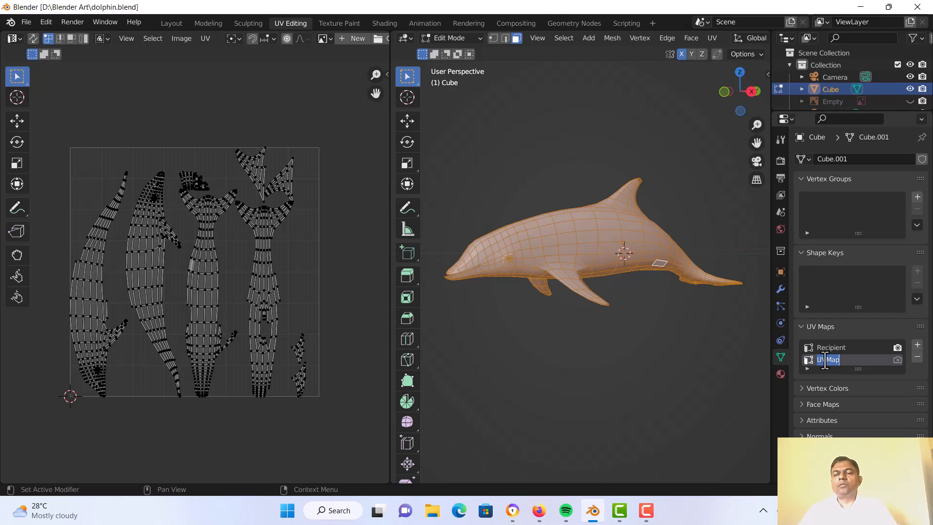
type("So")
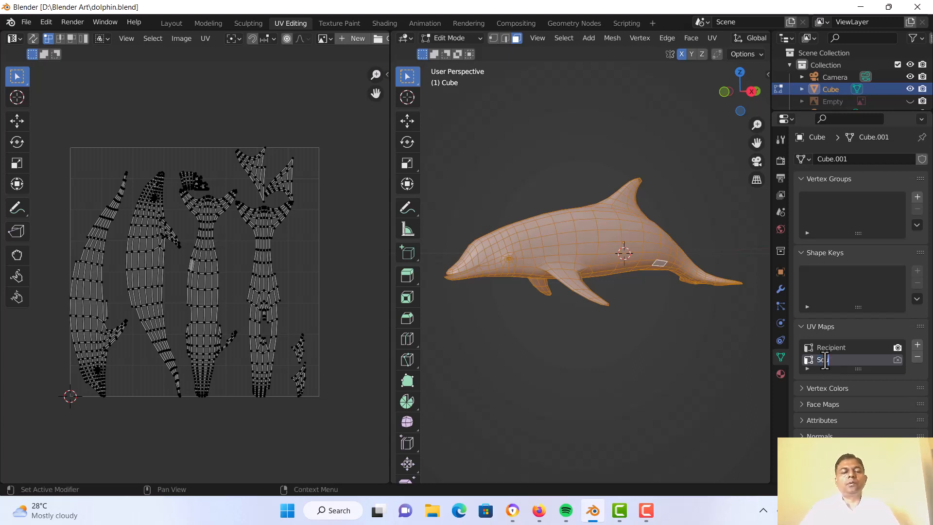
type("urce")
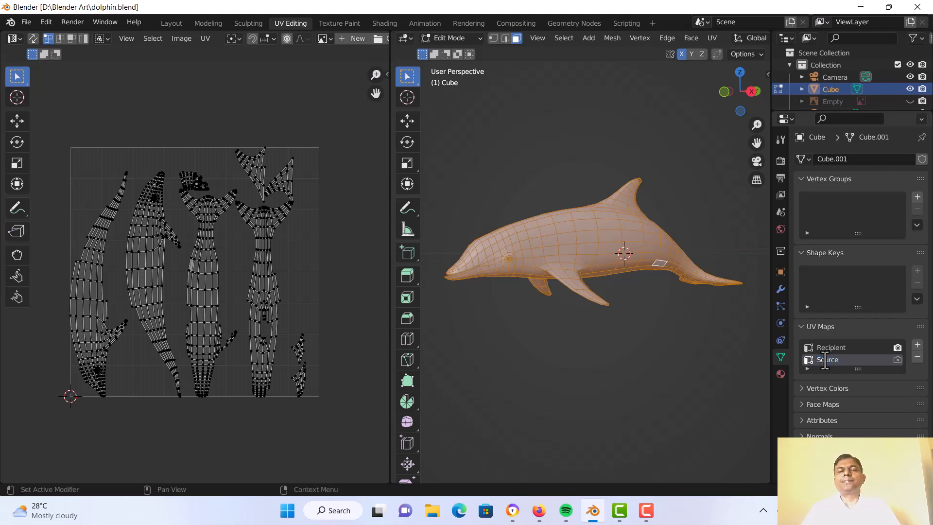
Set the right orthographic view of the dolphin and unwrap the Source map with Project from View.
middle_click_drag(625, 333, 612, 337)
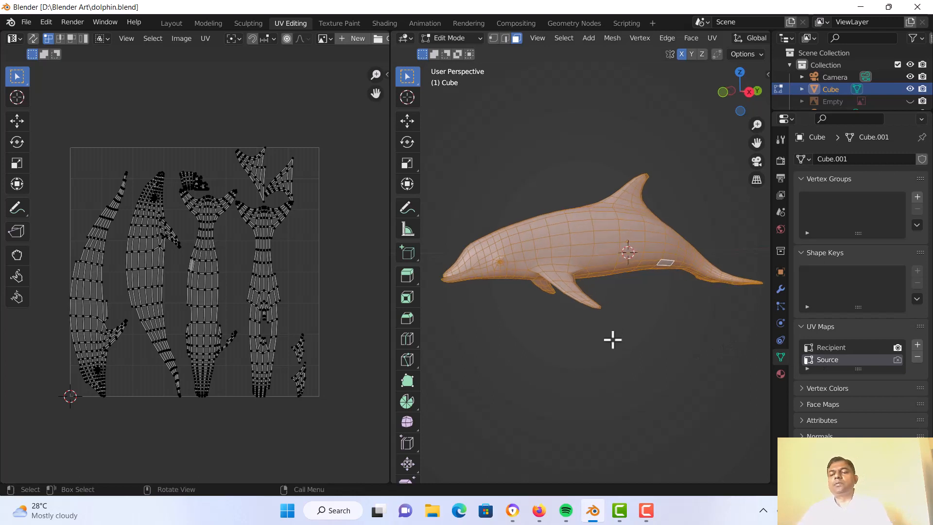
key("KP_3")
scroll(612, 339, "down", 1)
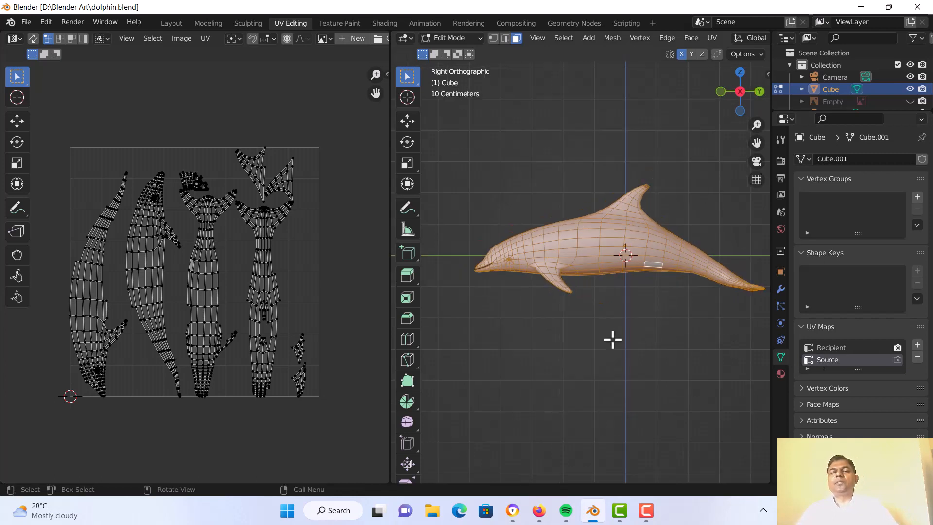
middle_click_drag(612, 339, 589, 339, "shift")
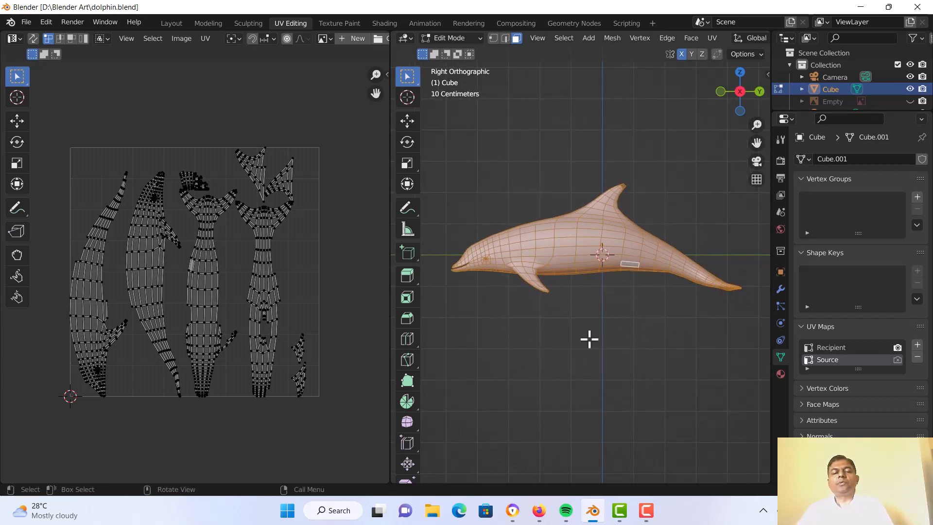
key("u")
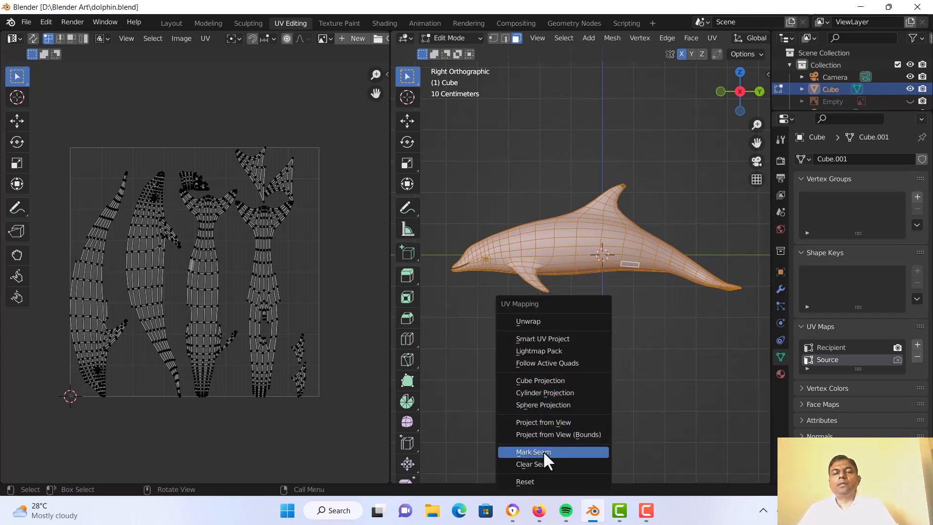
left_click(560, 421)
scroll(251, 316, "up", 1)
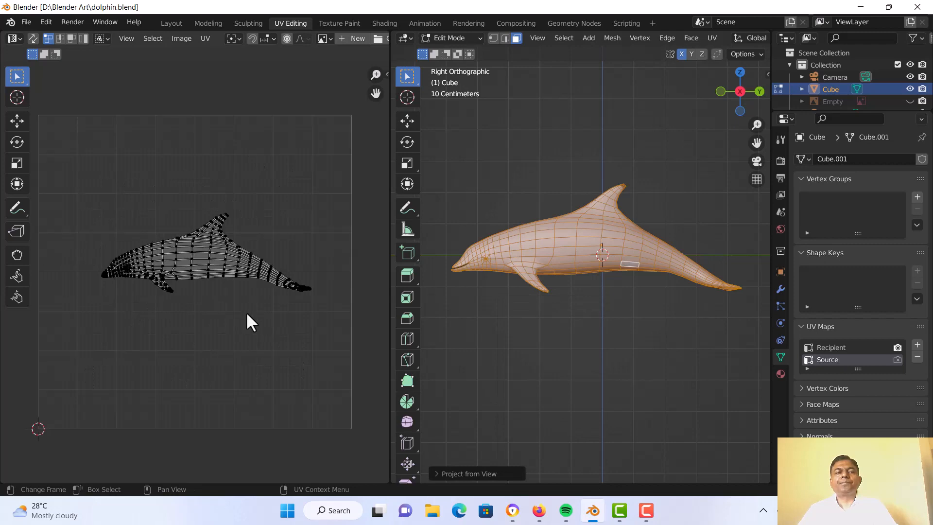
Load dolphin.jpg from the Downloads folder into the UV editor and widen that editor.
left_click(179, 38)
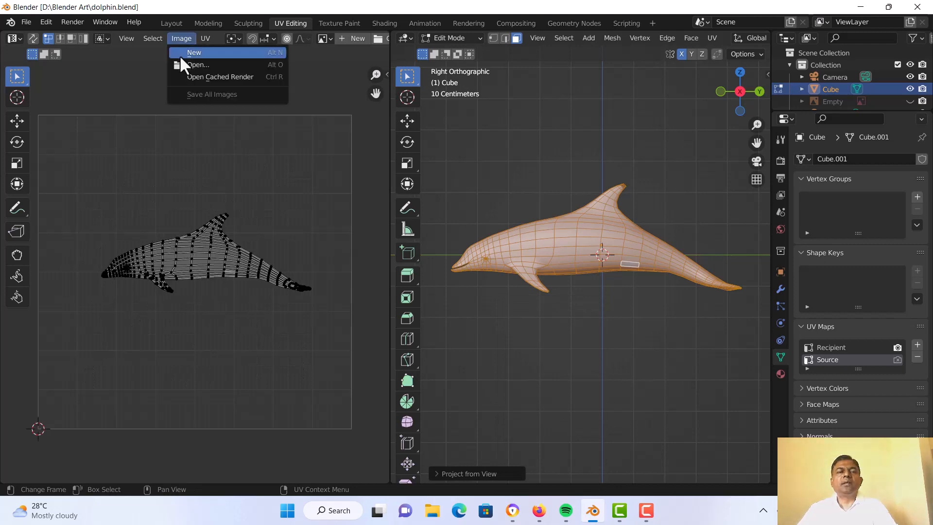
left_click(181, 62)
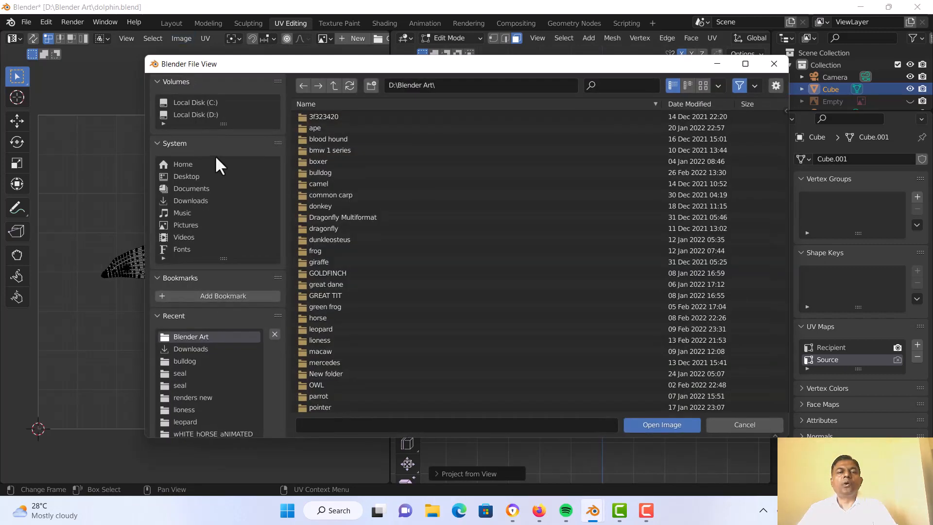
left_click(184, 199)
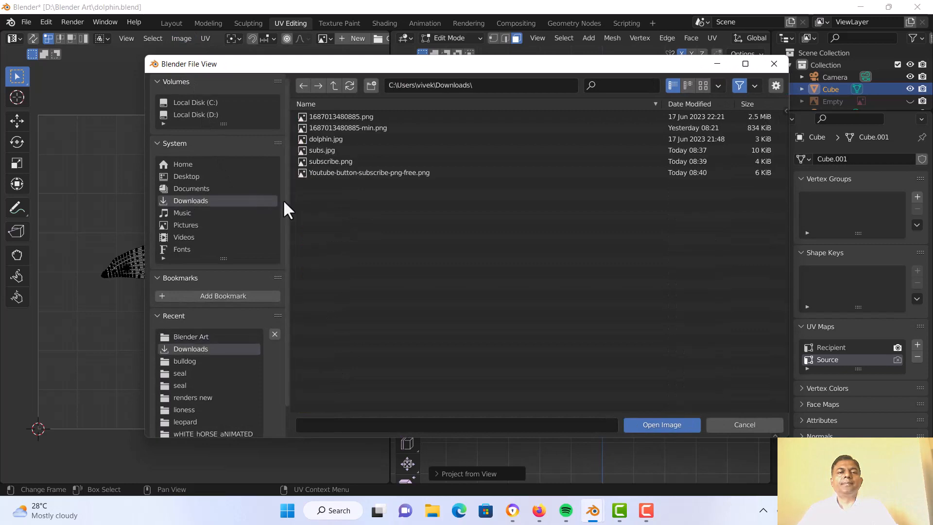
left_click(335, 139)
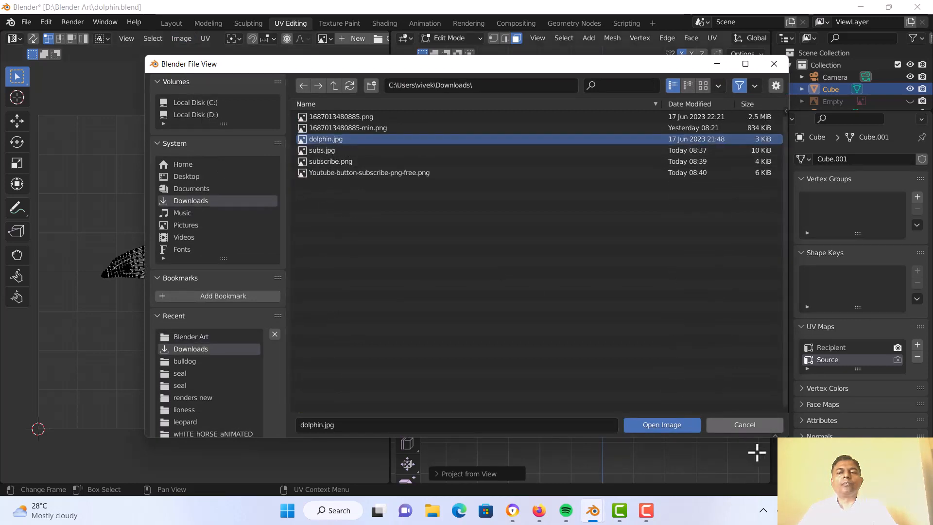
left_click(684, 425)
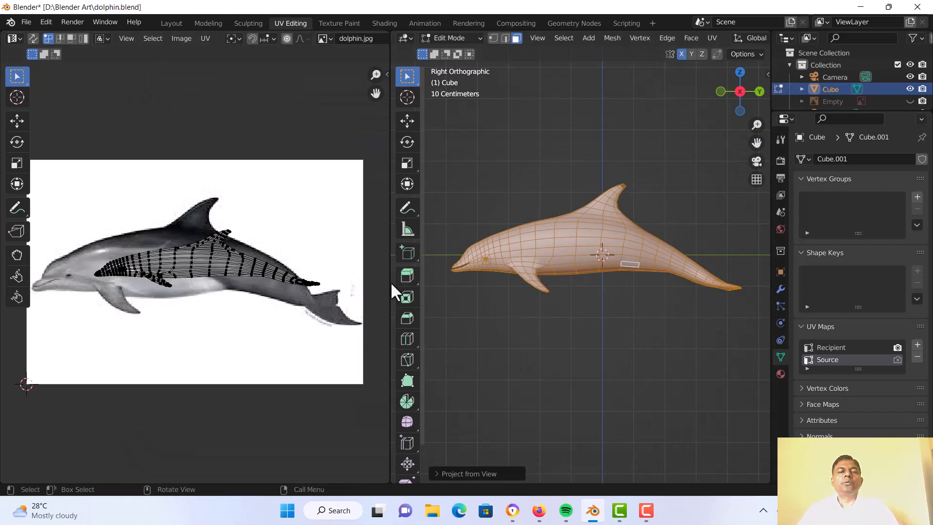
left_click_drag(392, 281, 458, 285)
scroll(250, 281, "up", 1)
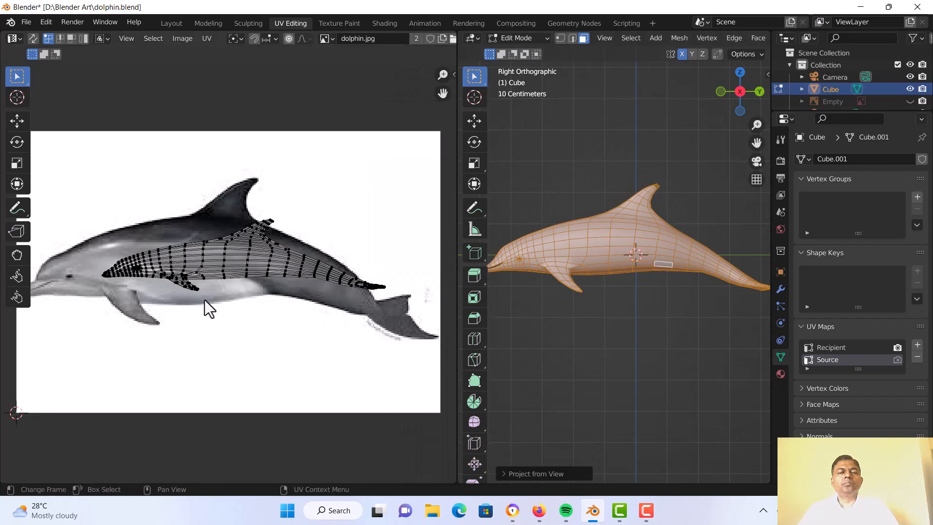
Select all UVs and reproject the dolphin from the right view with Project from View (Bounds).
key("a")
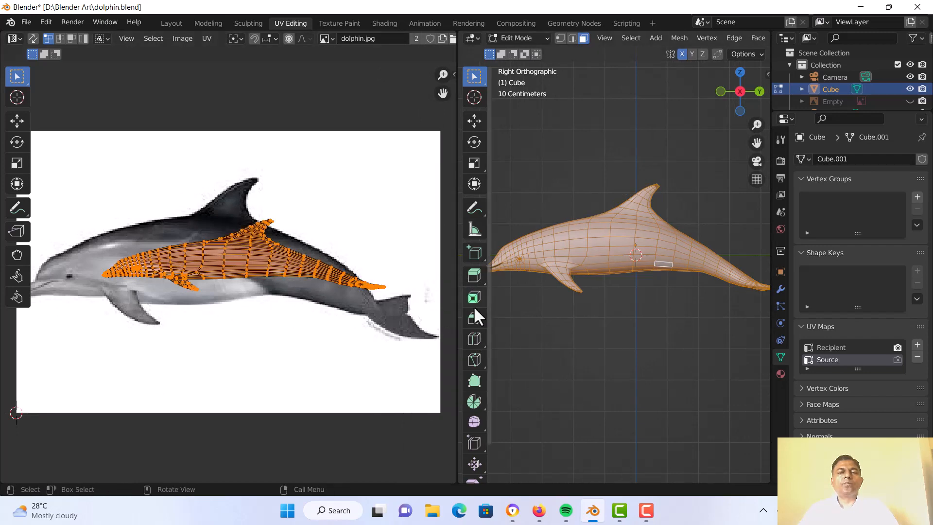
key("u")
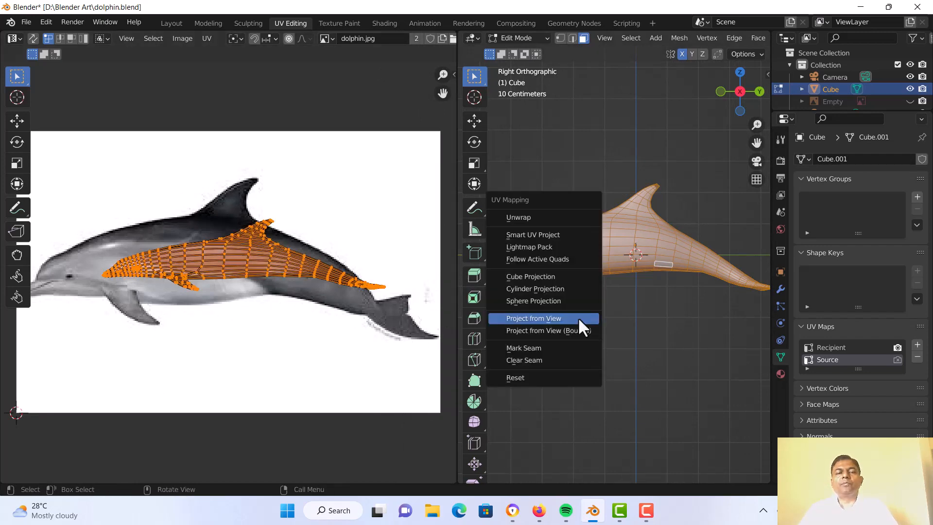
left_click(559, 318)
key("u")
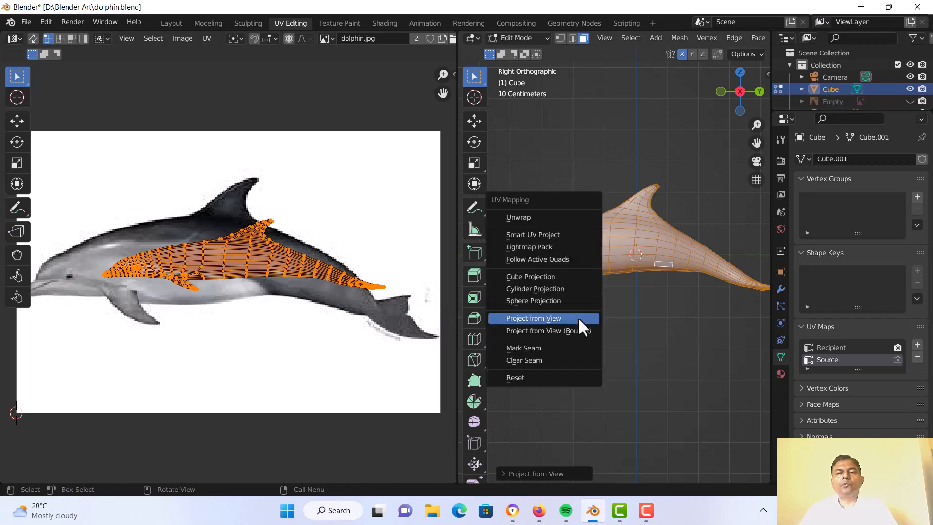
left_click(570, 327)
scroll(322, 334, "down", 2)
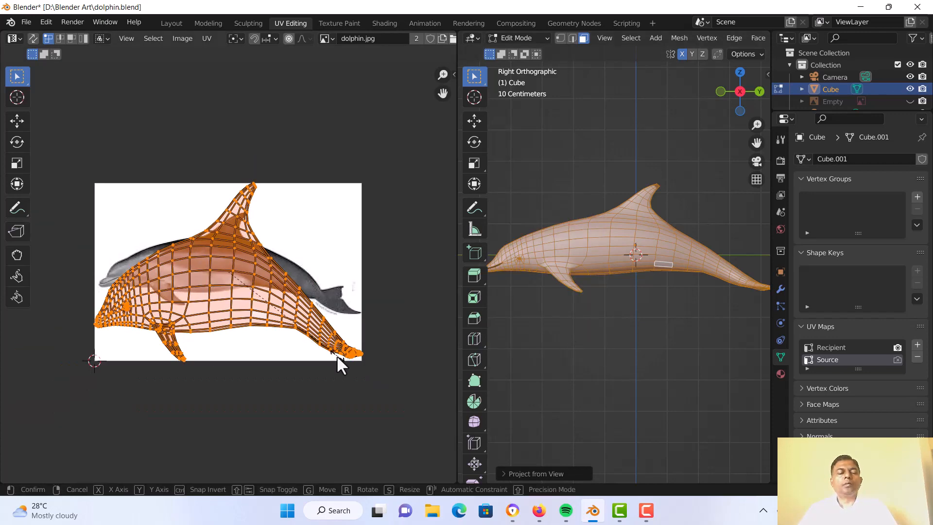
Scale the dolphin's UVs down slightly, adjust their X scale to the photo's length and scale them to about 0.6 along Y.
key("s")
left_click(338, 348)
key("s")
key("x")
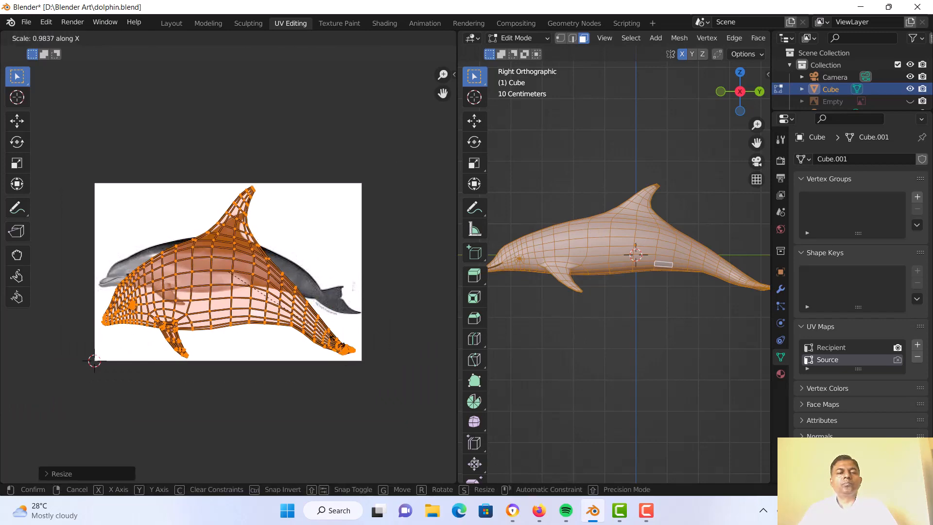
left_click(337, 348)
key("s")
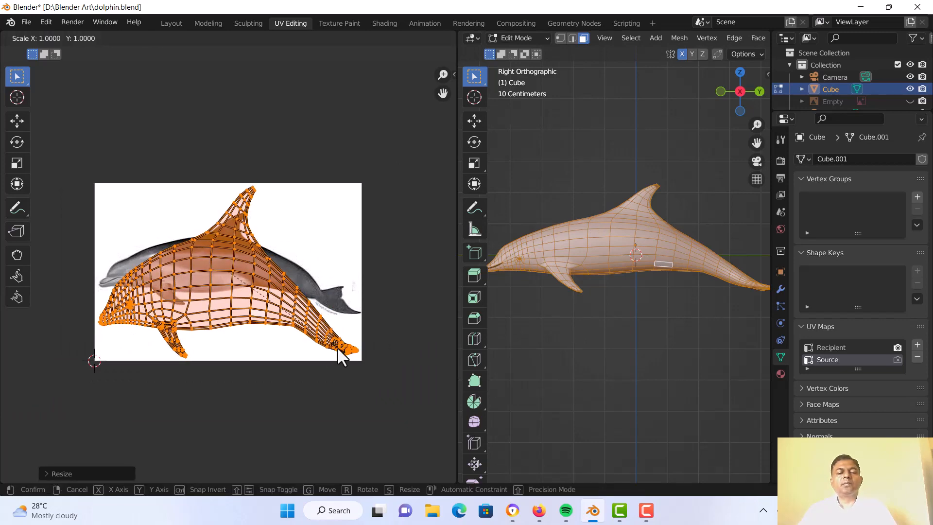
key("y")
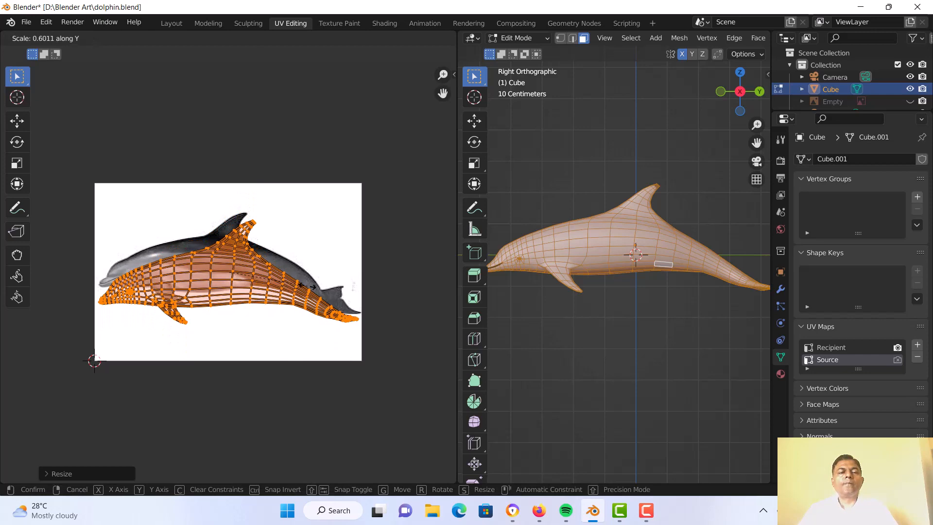
left_click(307, 286)
scroll(292, 299, "up", 1)
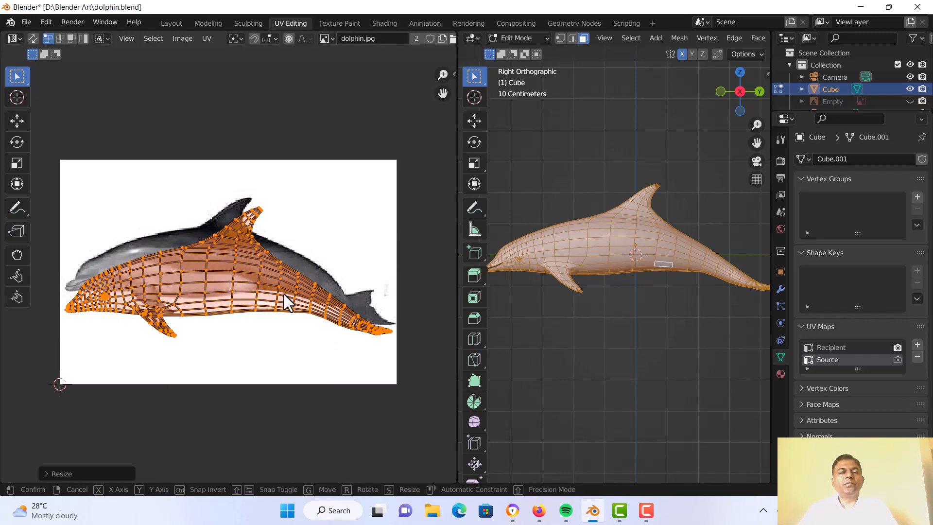
Move the whole dolphin UV layout up onto the dolphin in the photo and widen the UV editor.
key("g")
left_click(283, 276)
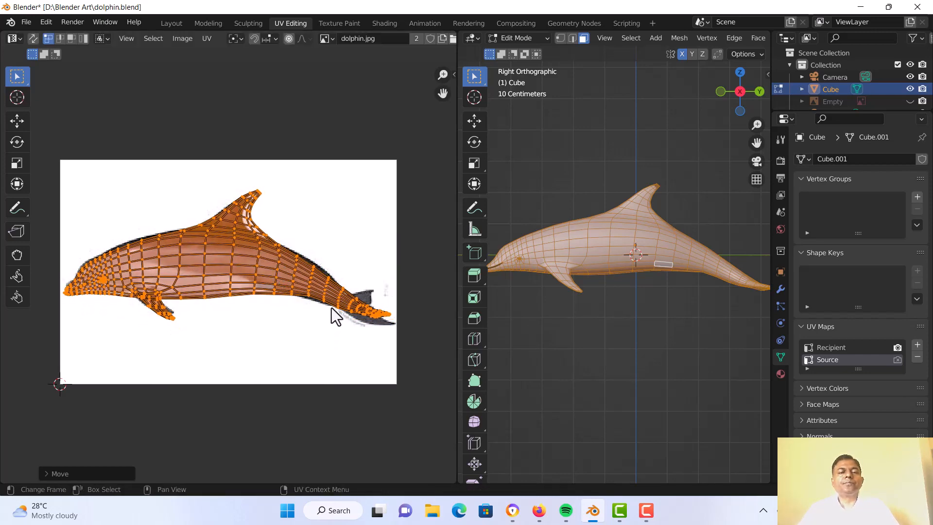
scroll(406, 319, "up", 1)
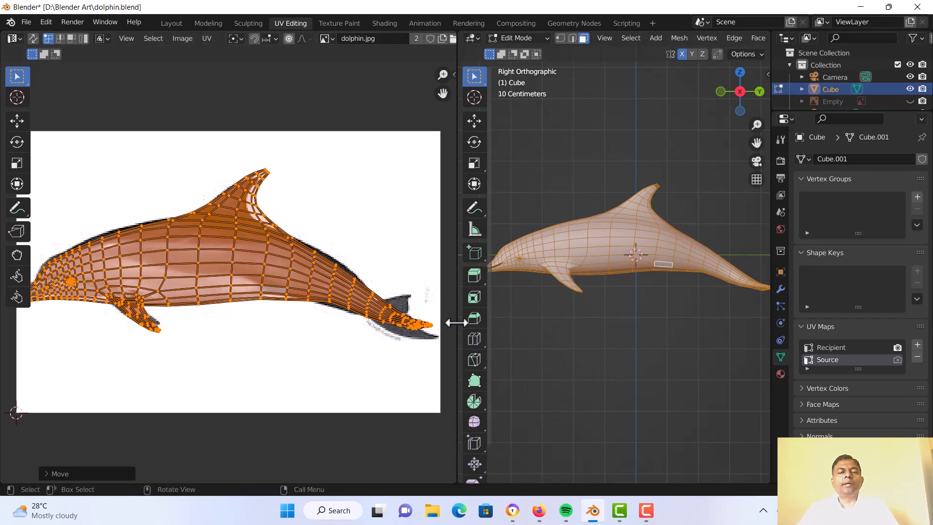
left_click_drag(456, 323, 545, 323)
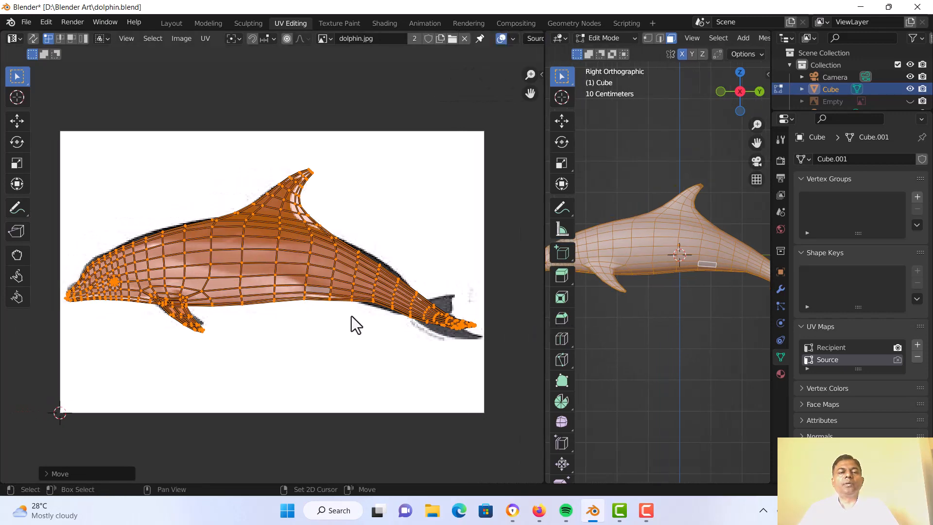
middle_click_drag(351, 316, 375, 319)
scroll(375, 318, "up", 1)
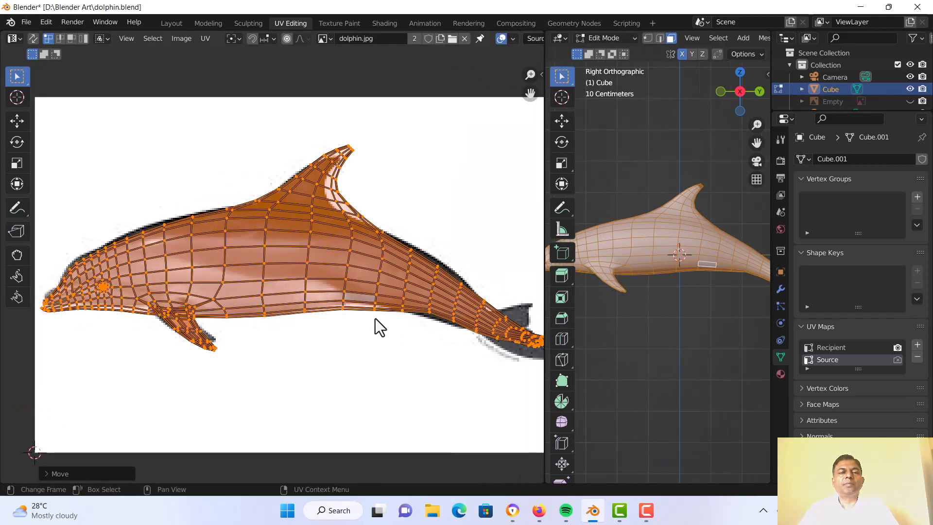
Scale the dolphin UVs to about 0.95, rotate them about 0.8° and shift them slightly so the snout matches the photo.
key("s")
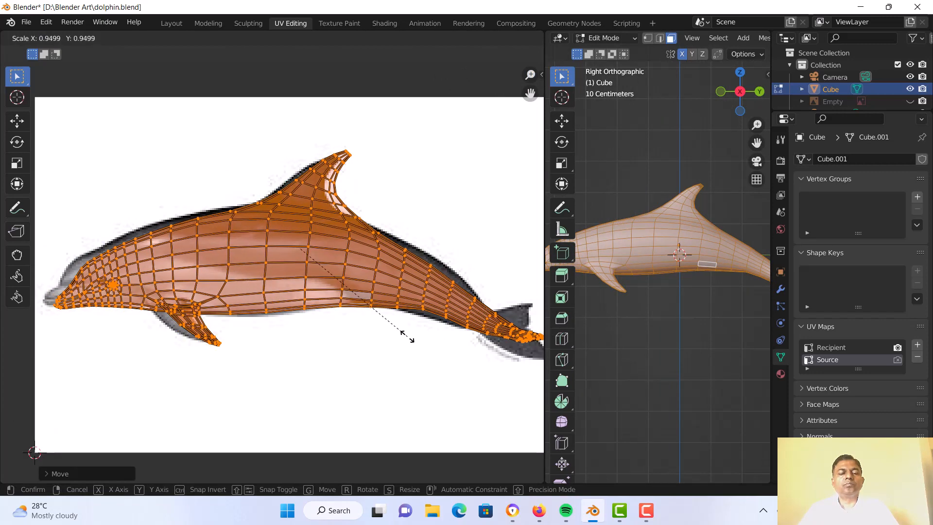
left_click(408, 343)
key("r")
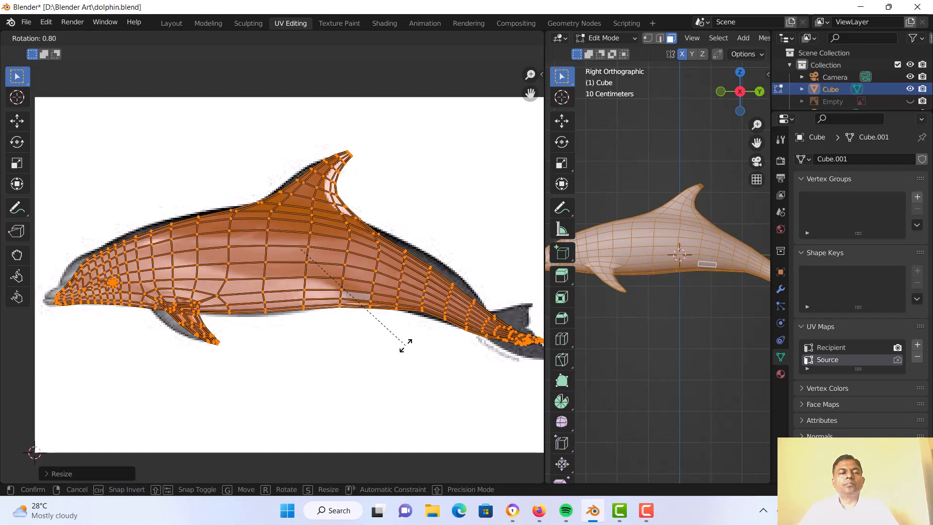
left_click(405, 346)
key("g")
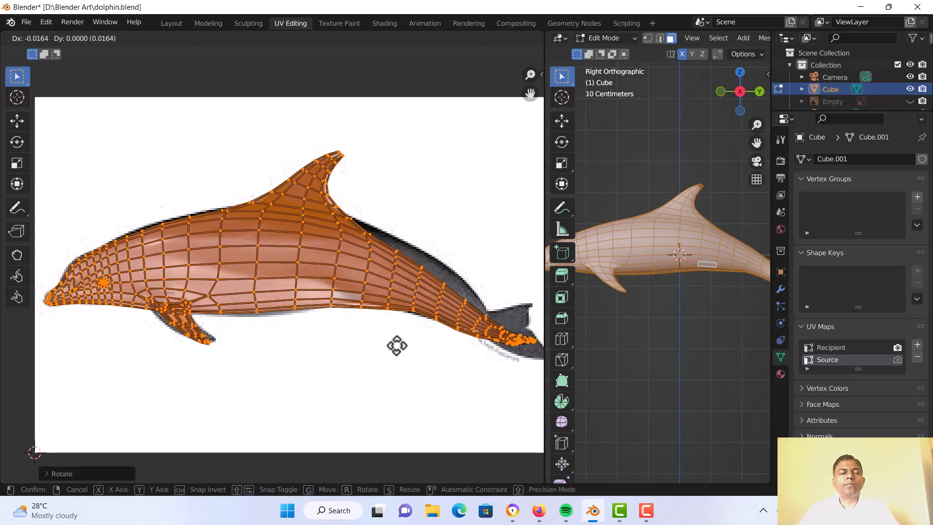
left_click(397, 346)
middle_click_drag(406, 360, 387, 347)
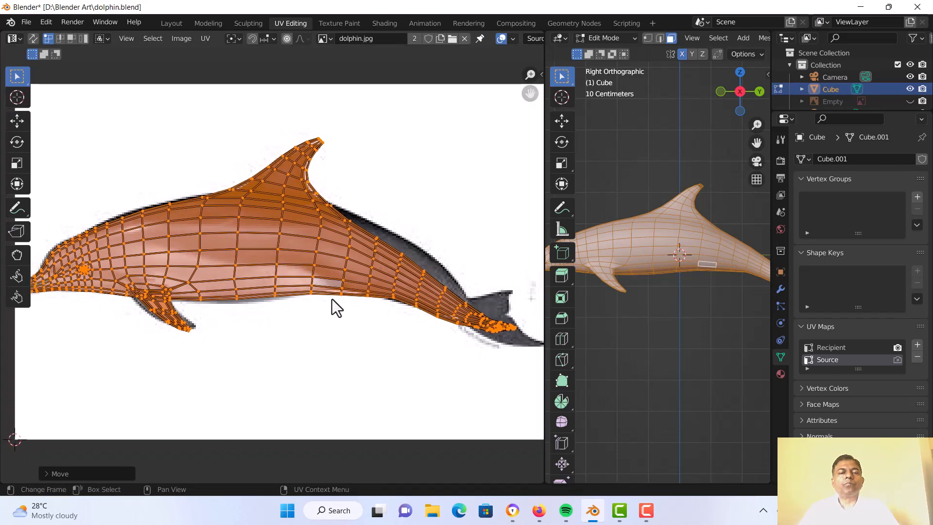
Turn on proportional editing with a radius of about 0.35 and move the rear belly and rear back UVs onto the photo's outline.
left_click(341, 296)
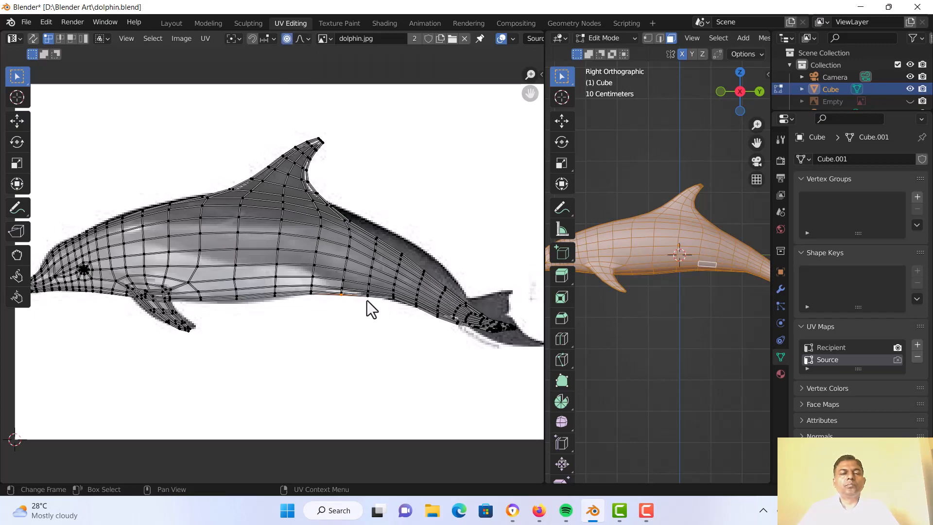
key("g")
scroll(365, 296, "up", 3)
scroll(365, 297, "up", 6)
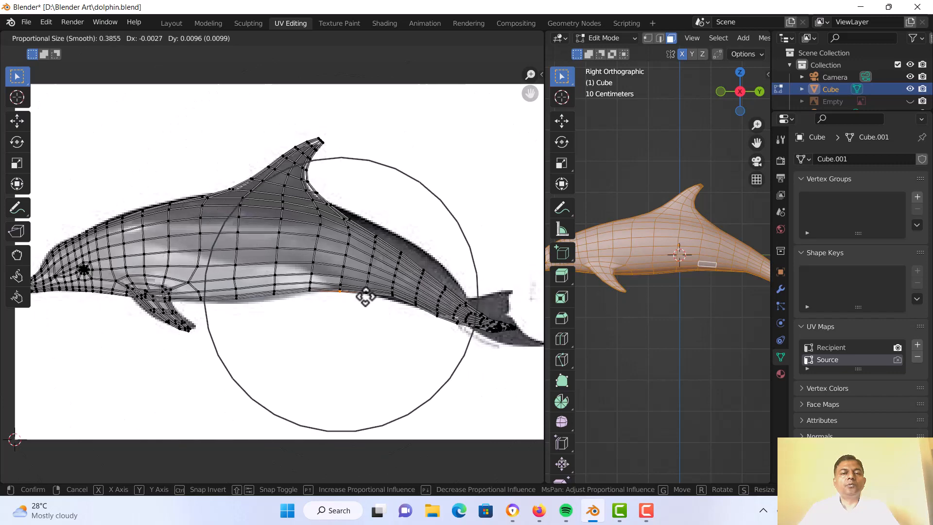
left_click(366, 296)
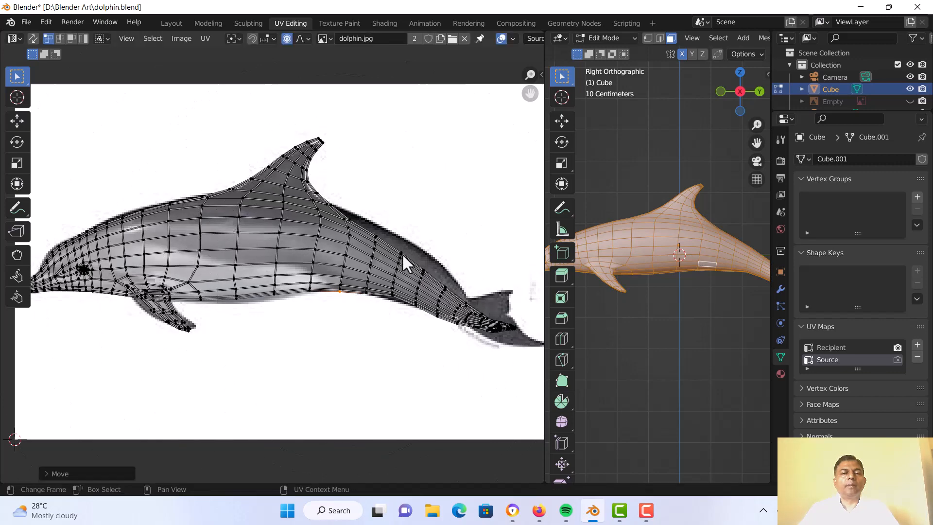
left_click(403, 254)
key("g")
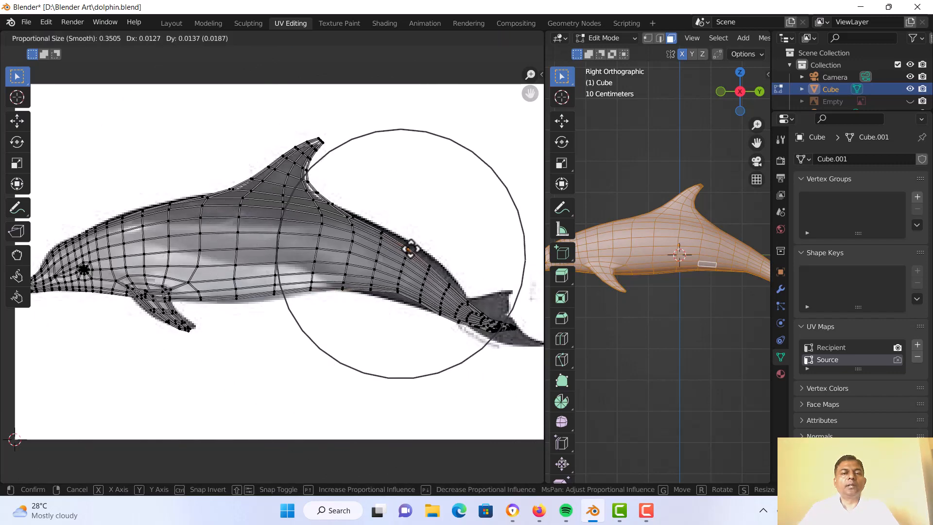
left_click(411, 249)
Reduce the proportional radius to about 0.16 and move the underside UV ahead of the tail onto the photo's lower edge.
scroll(410, 273, "up", 4)
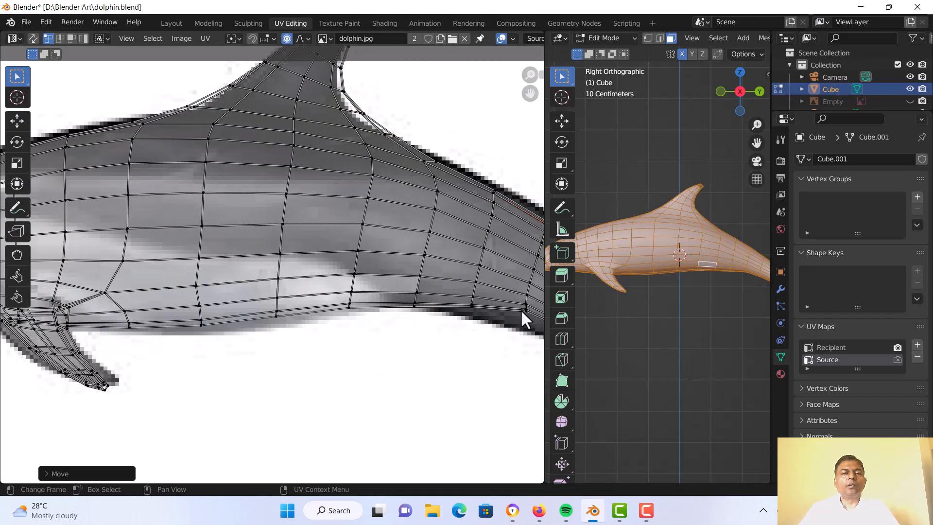
scroll(505, 316, "down", 2)
left_click(492, 322)
key("g")
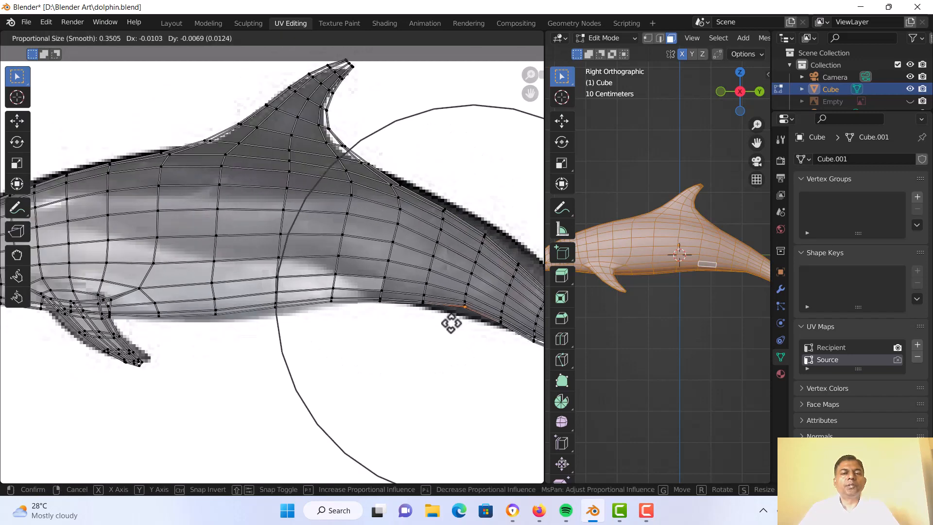
scroll(452, 325, "up", 8)
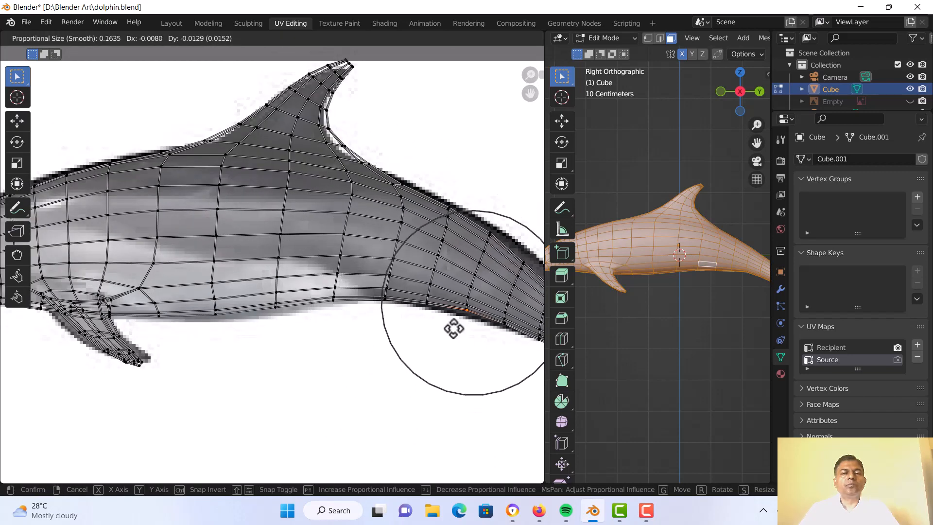
left_click(451, 328)
Nudge the upper back UV just ahead of the tail outward to the photo's edge.
scroll(450, 328, "down", 3)
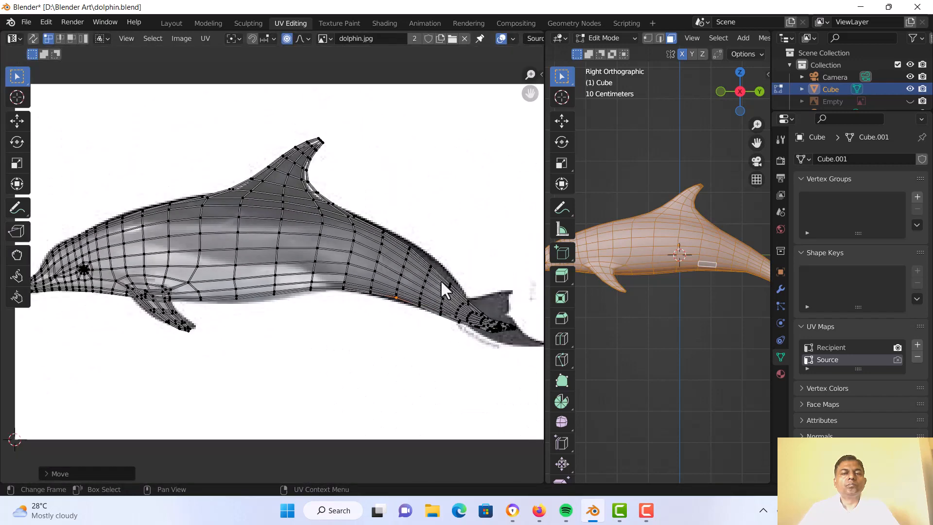
left_click(434, 266)
key("g")
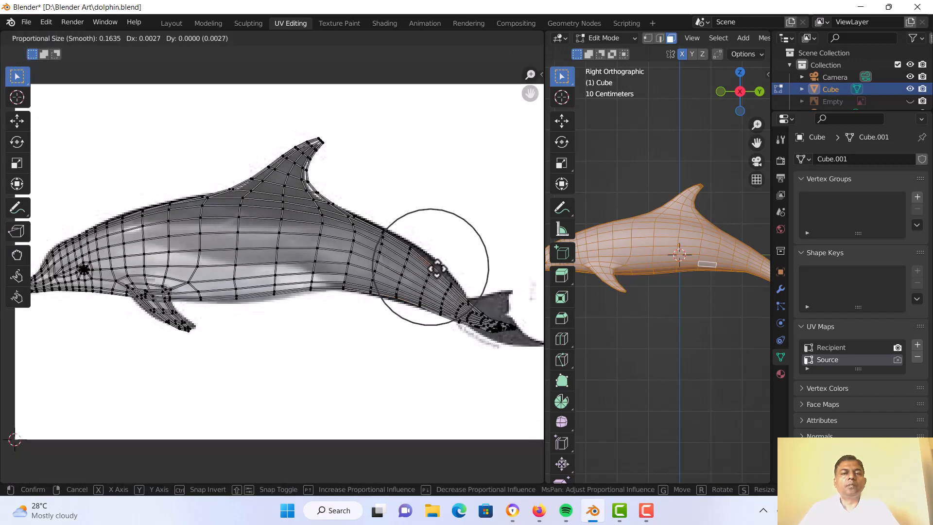
left_click(442, 268)
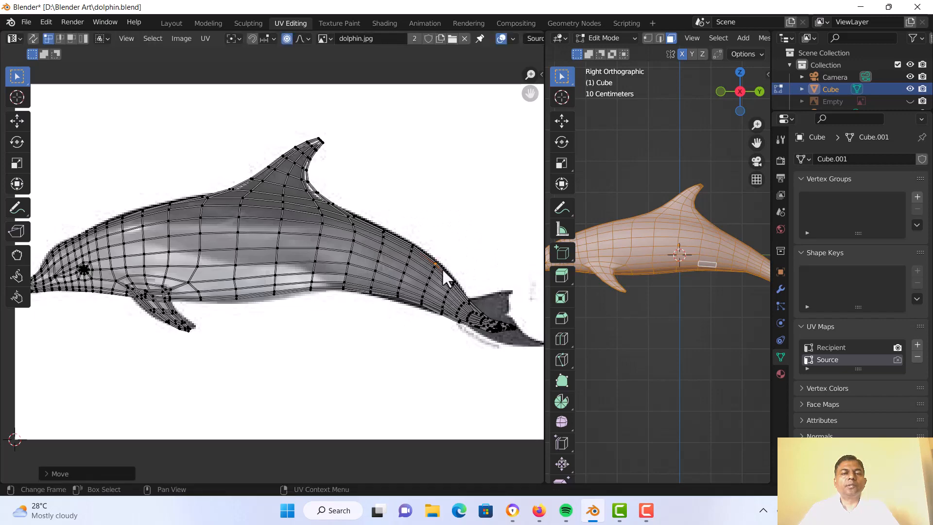
Move the UV on the dorsal fin's rear edge inward to follow the fin's curve in the photo.
scroll(316, 281, "up", 3)
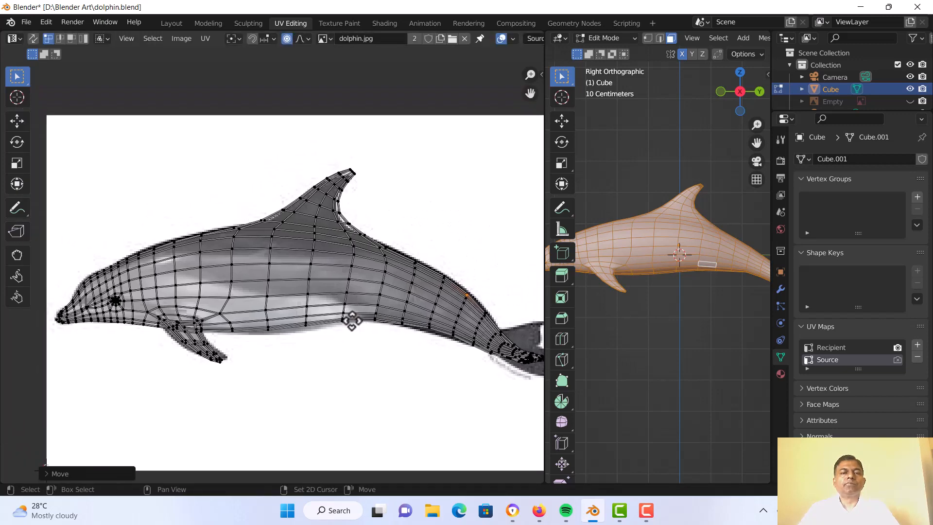
left_click(391, 194)
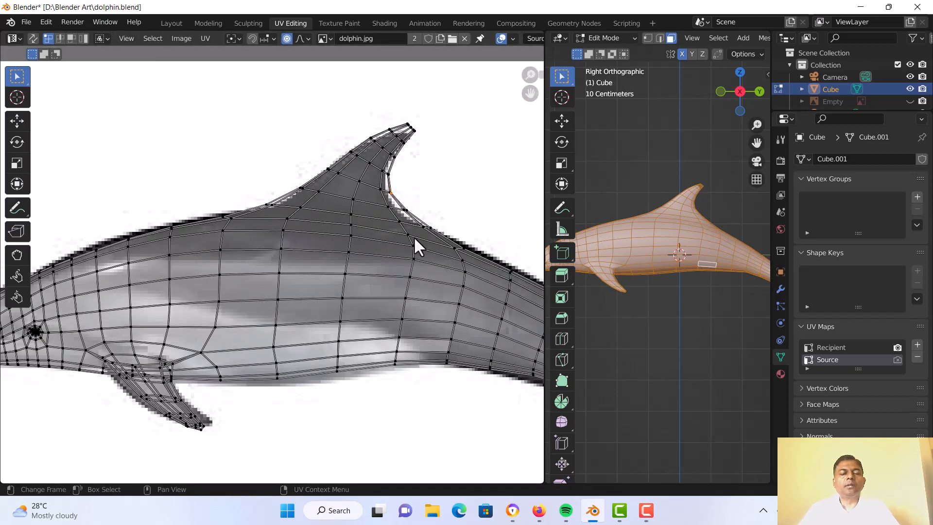
key("g")
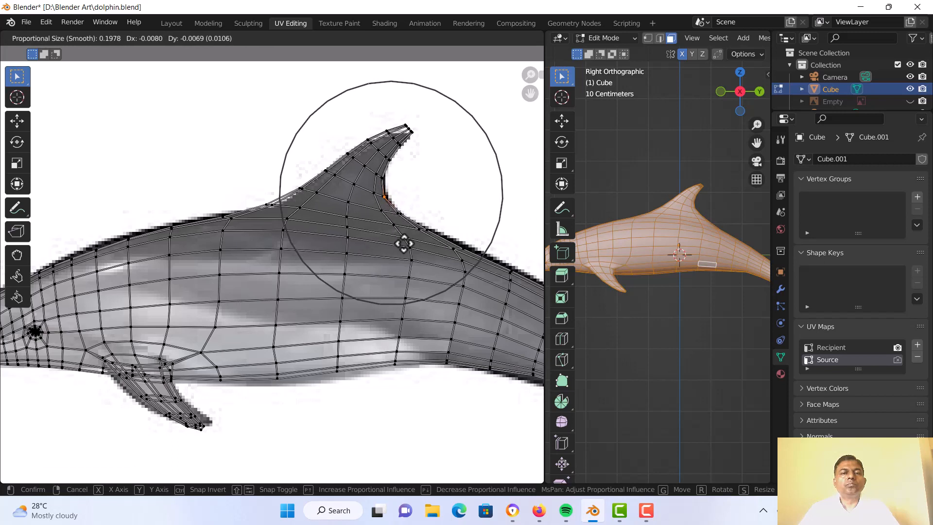
left_click(407, 240)
Move the dorsal fin's tip UVs onto the fin tip in the photo, using a proportional radius of about 0.16.
left_click(404, 132)
key("g")
scroll(403, 135, "down", 3)
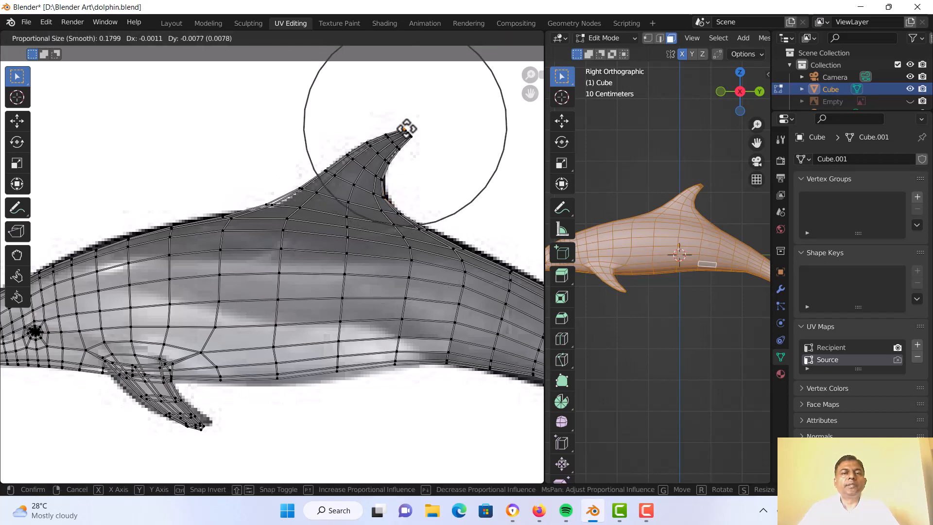
left_click(397, 143)
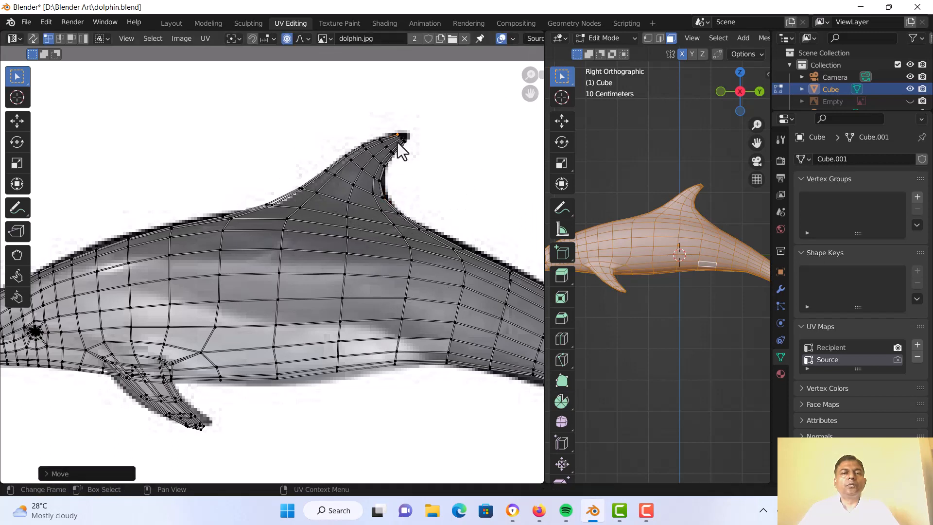
key("g")
left_click(406, 149)
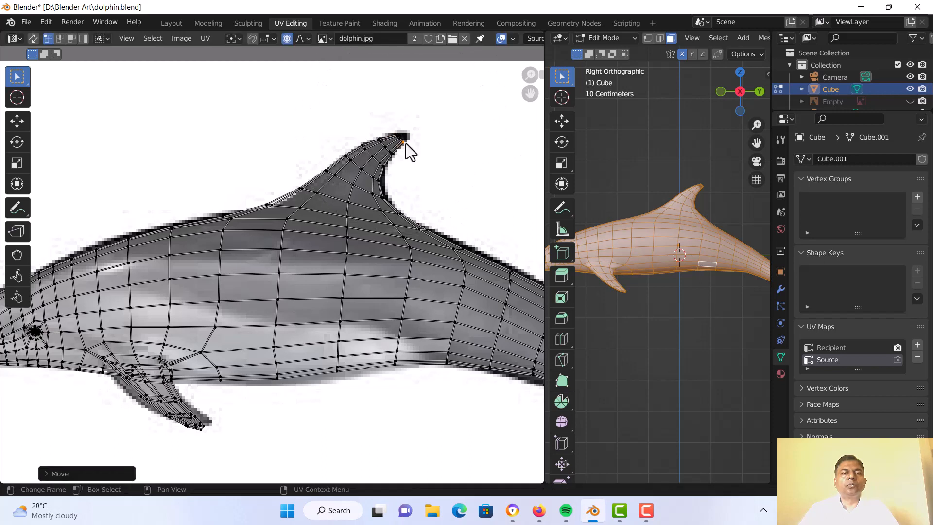
Move the UVs on the dorsal fin's front edge and at its front base onto the photo's outline.
left_click(344, 155)
key("g")
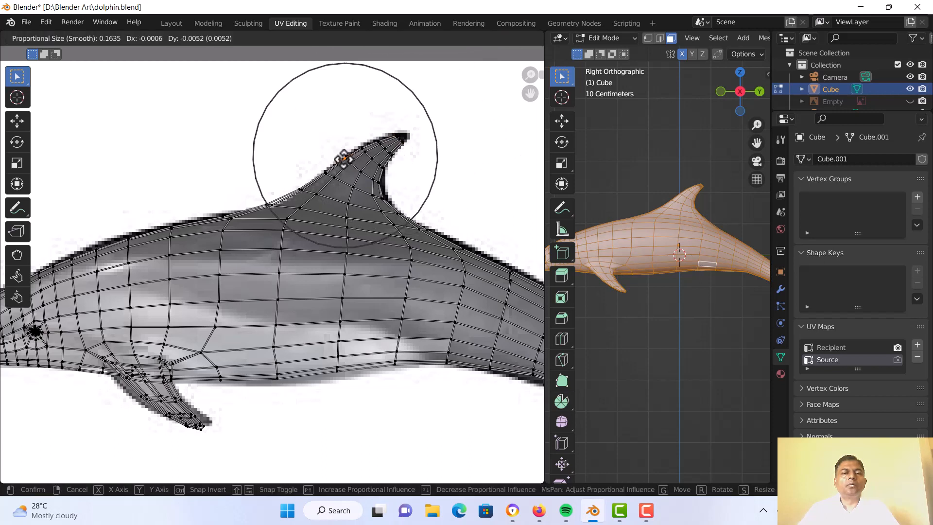
left_click(343, 158)
left_click(268, 203)
key("g")
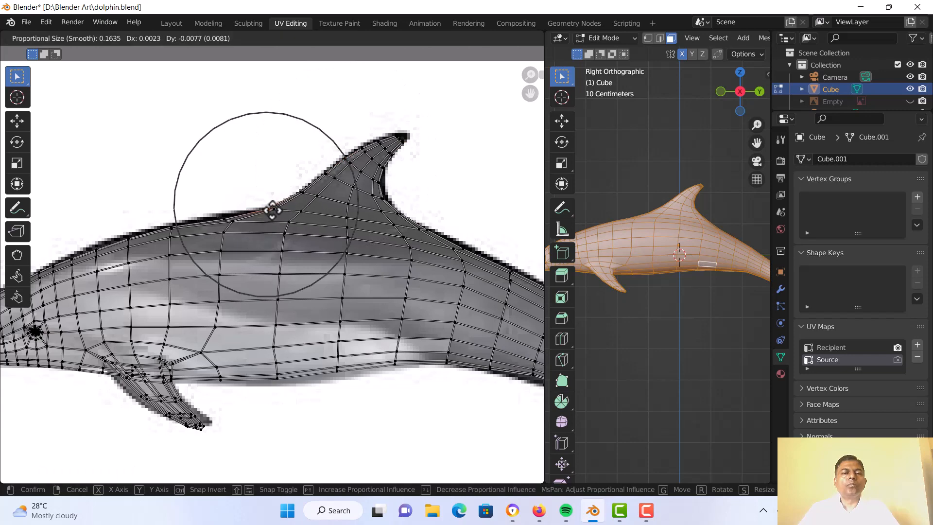
left_click(272, 212)
Align the UVs at the centre of the eye with the photo's eye, using a proportional radius of about 0.08.
scroll(226, 348, "down", 1)
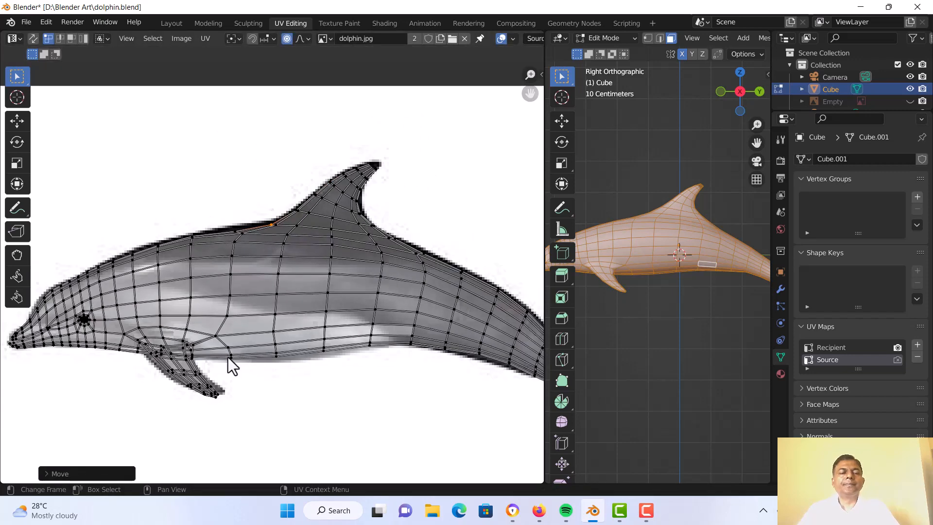
middle_click_drag(226, 356, 417, 275)
scroll(363, 276, "up", 4)
middle_click_drag(349, 282, 418, 292)
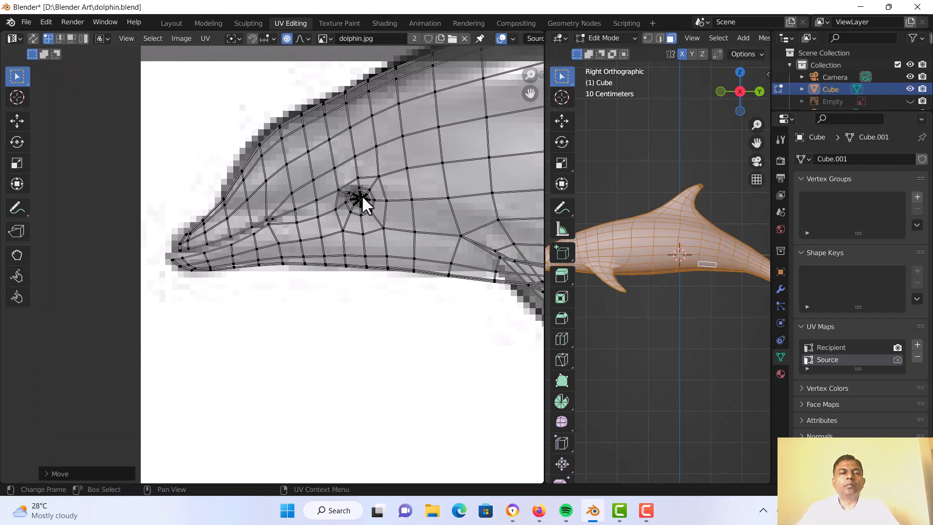
key("g")
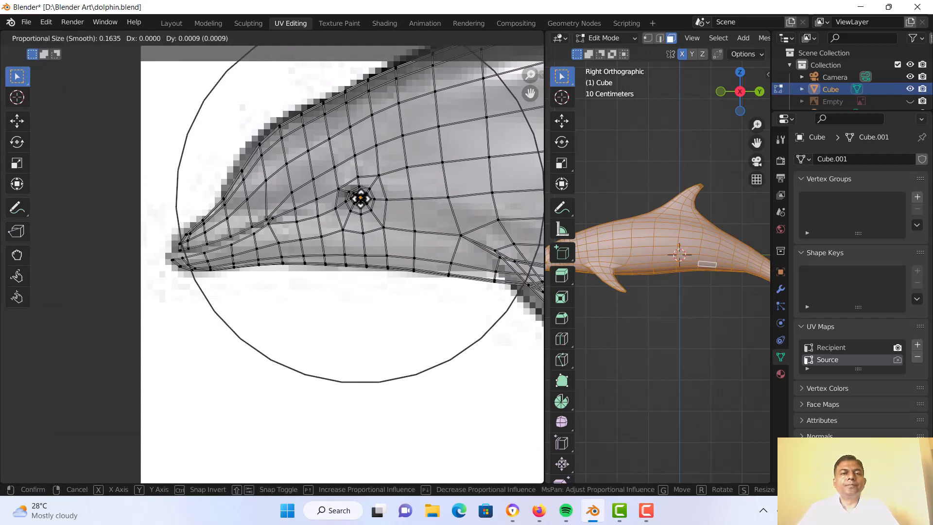
scroll(360, 198, "up", 9)
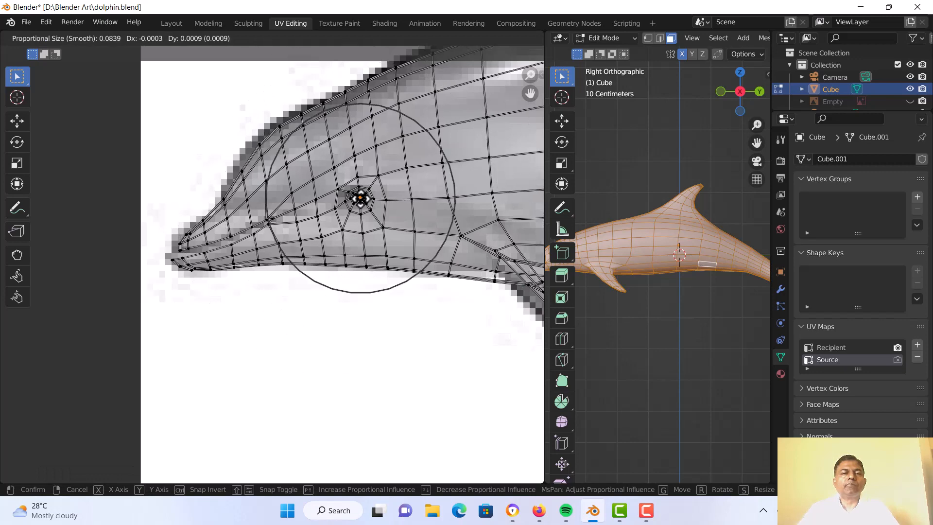
left_click(349, 195)
Move the flipper's tip UV up onto the flipper tip in the photo, using a proportional radius of about 0.06.
scroll(370, 267, "down", 3)
middle_click_drag(384, 296, 254, 267)
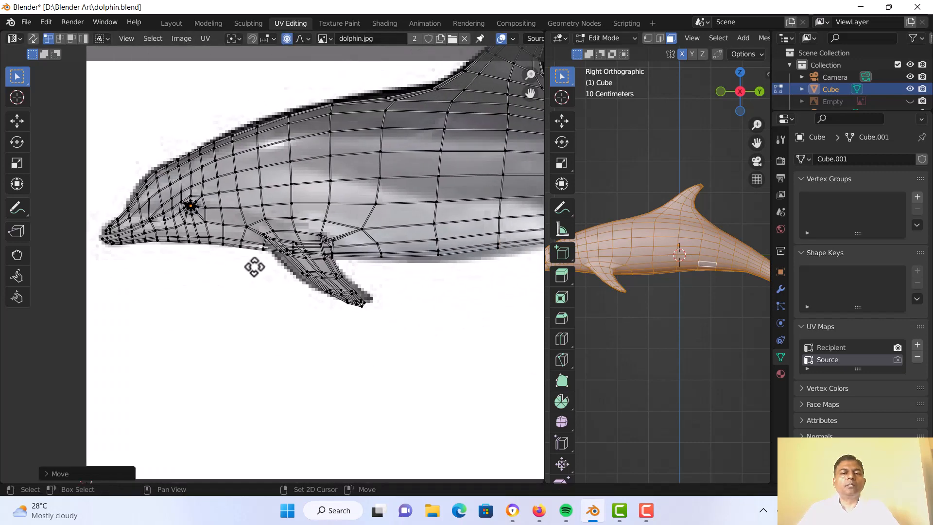
scroll(262, 268, "up", 4)
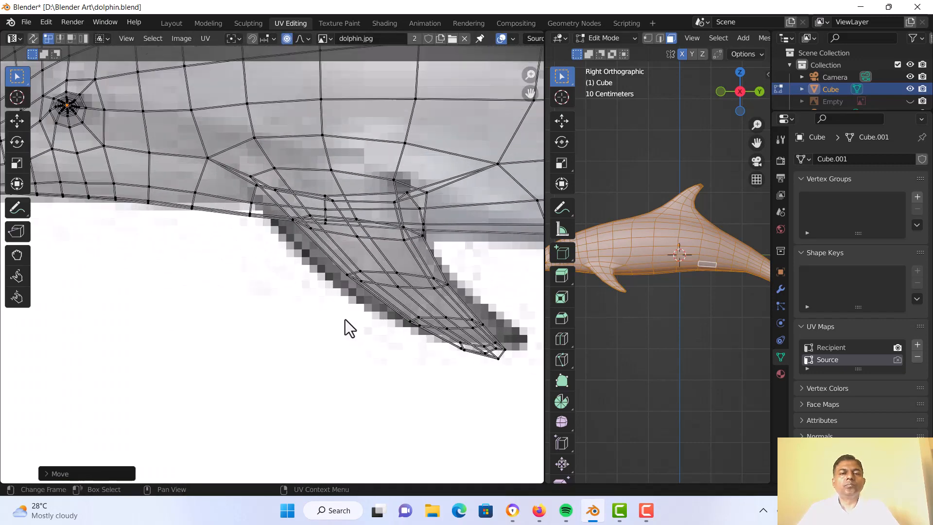
left_click(500, 363)
key("g")
scroll(503, 351, "up", 1)
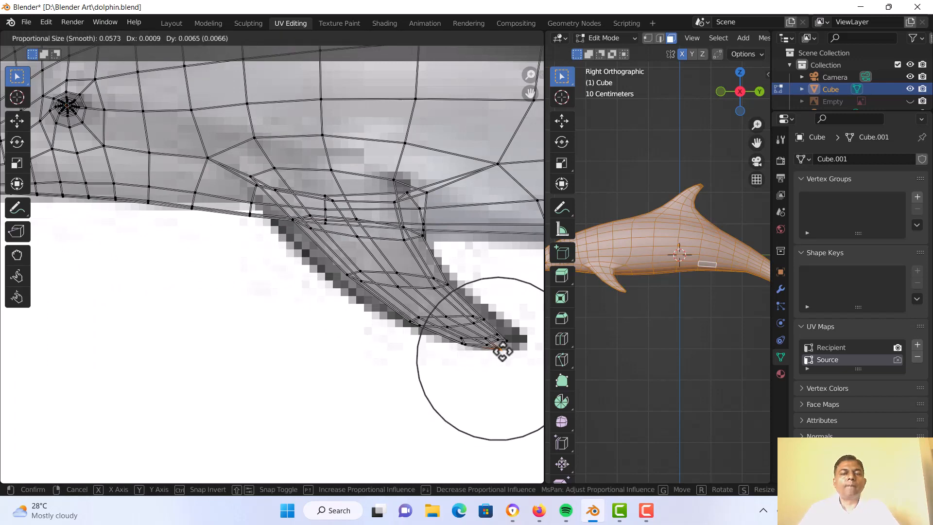
left_click(508, 343)
scroll(471, 330, "down", 6)
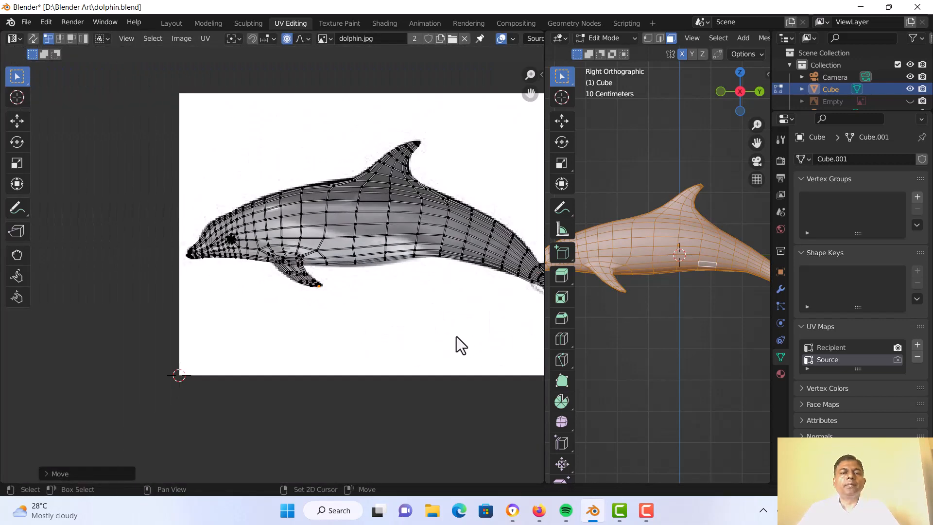
middle_click_drag(456, 336, 294, 333)
scroll(313, 328, "up", 4)
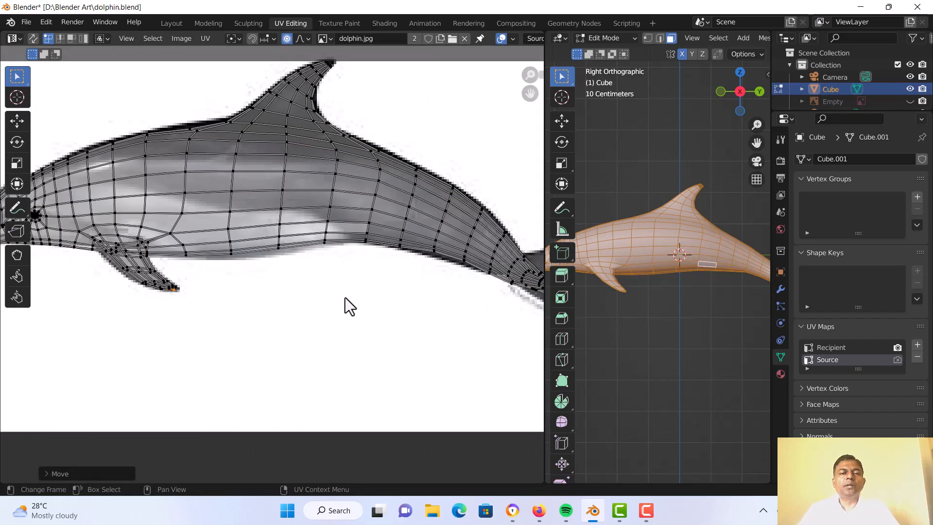
Widen the 3D viewport beside the UV editor and make the Recipient UV map active.
middle_click_drag(404, 320, 369, 307)
scroll(313, 296, "down", 3)
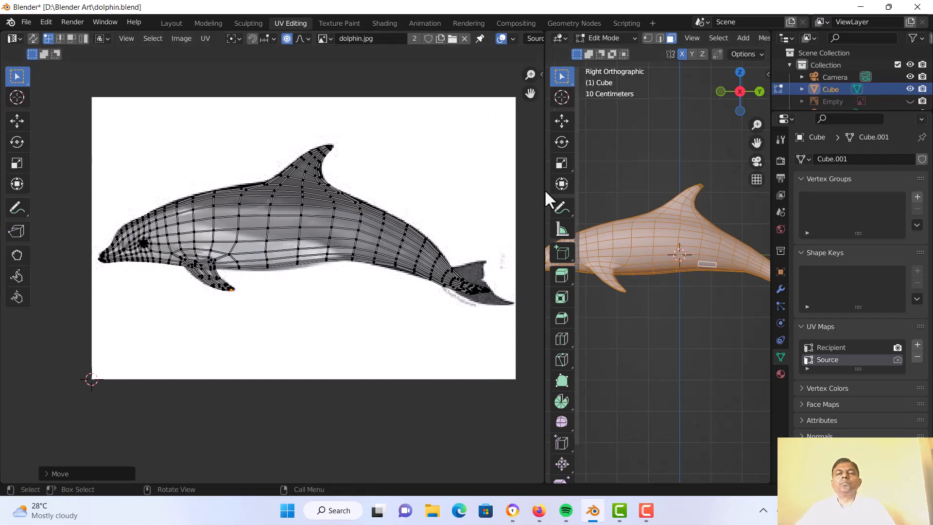
left_click_drag(545, 192, 337, 208)
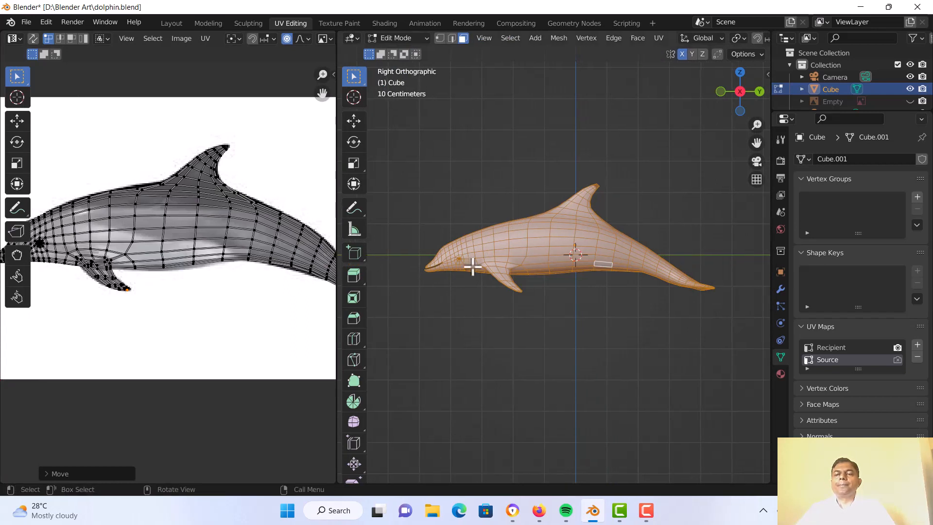
left_click(829, 347)
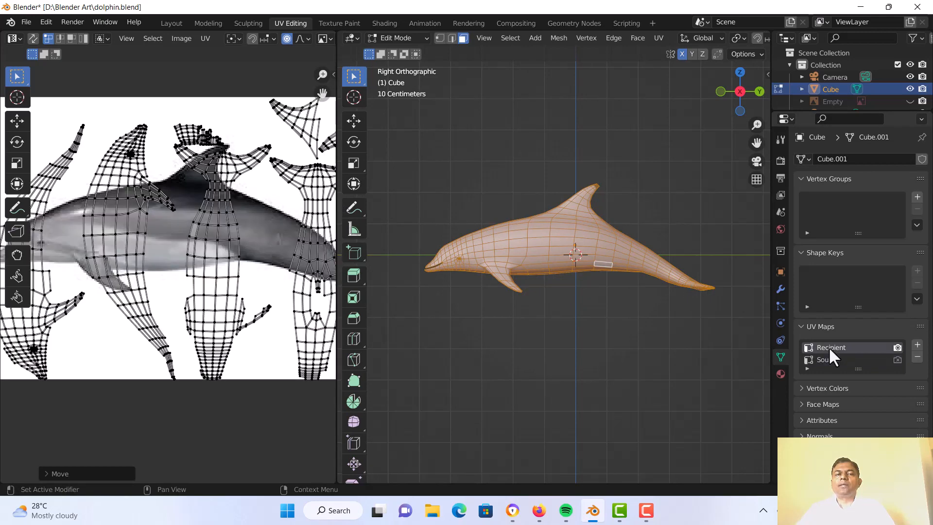
Create a new blank image of 2048 × 2048 px with a light grey fill colour for the Recipient UVs.
left_click(177, 39)
left_click(182, 51)
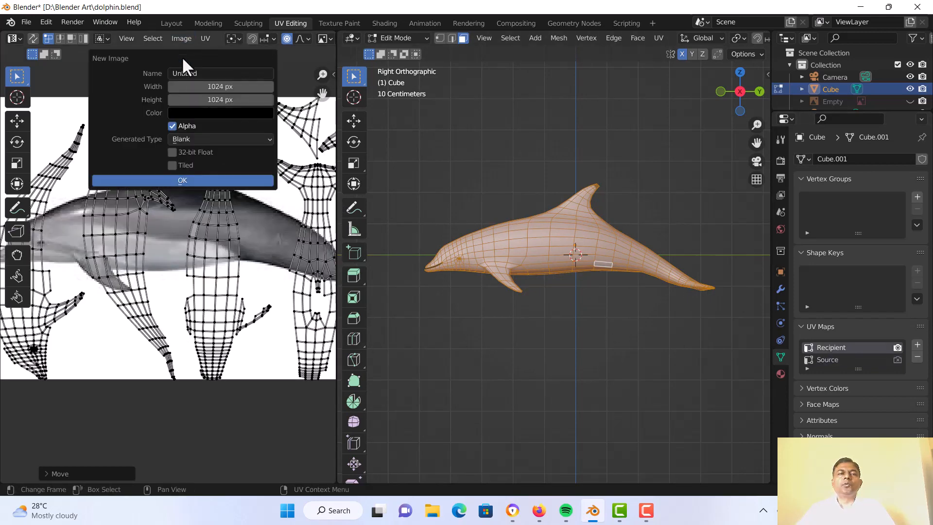
left_click(205, 86)
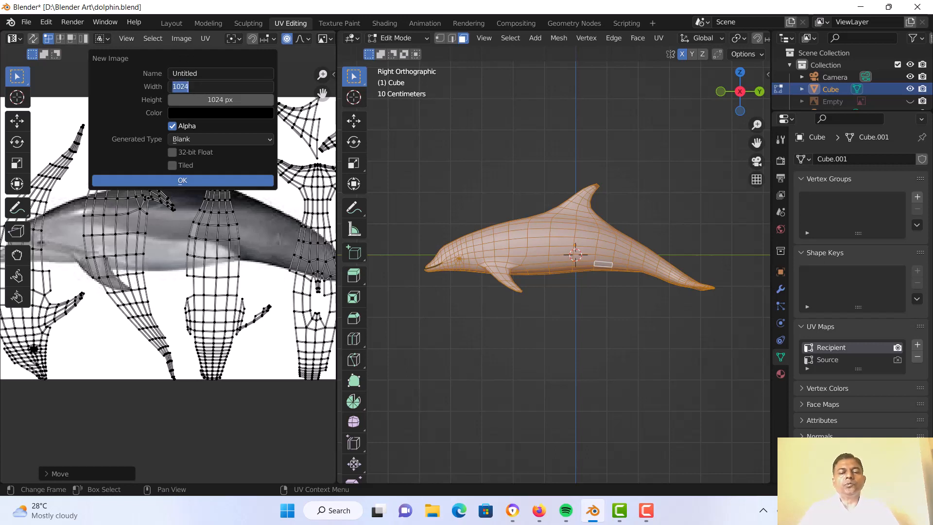
type("2048")
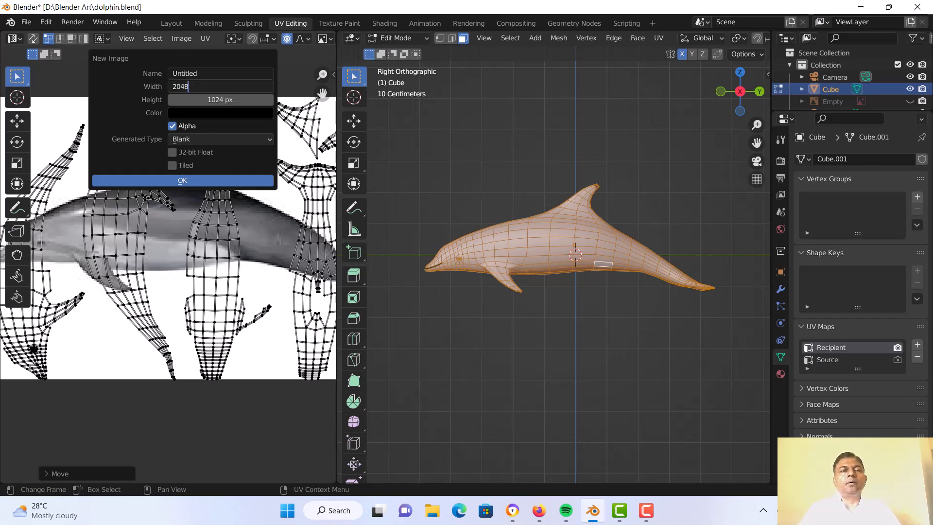
left_click(207, 99)
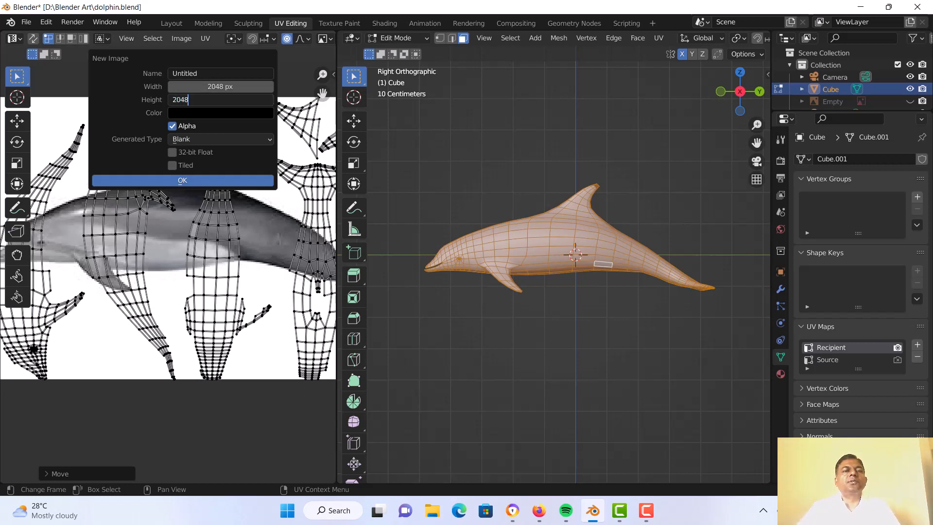
key("Return")
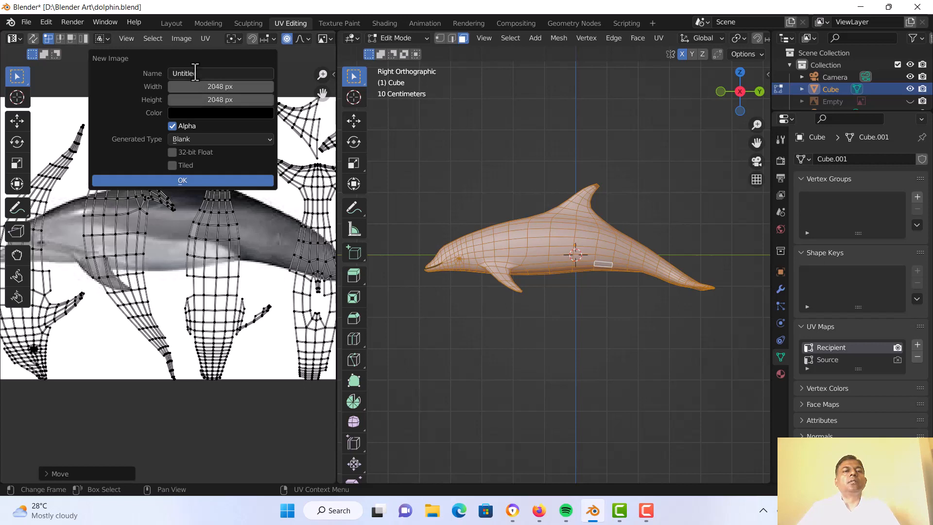
left_click(201, 114)
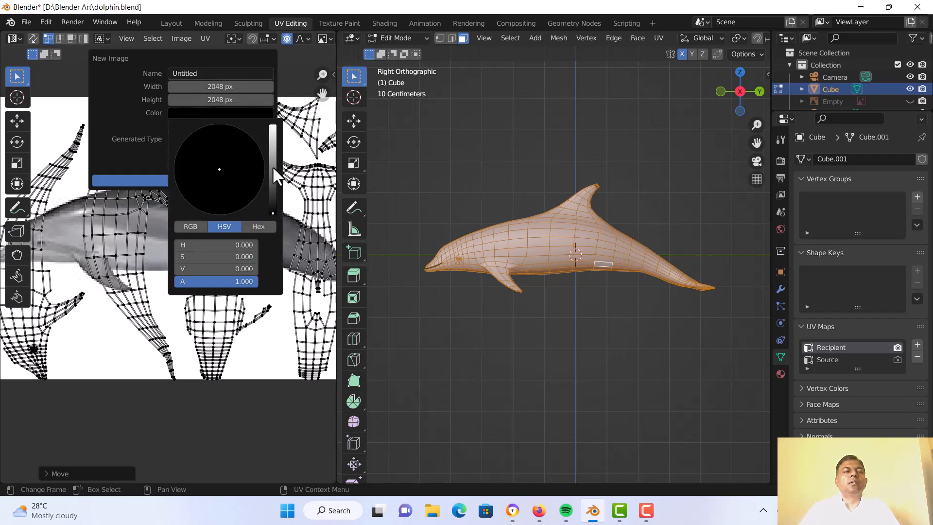
left_click_drag(273, 167, 273, 146)
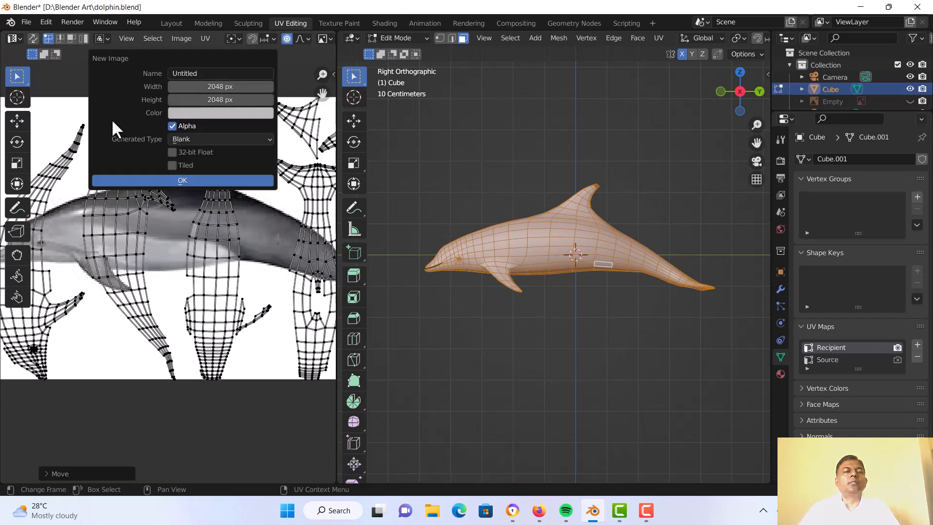
left_click(171, 181)
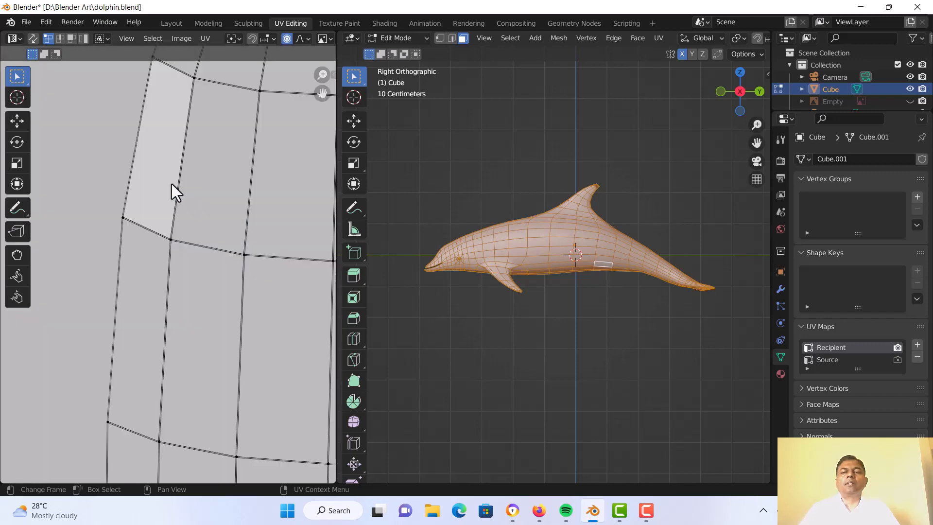
scroll(189, 228, "down", 8)
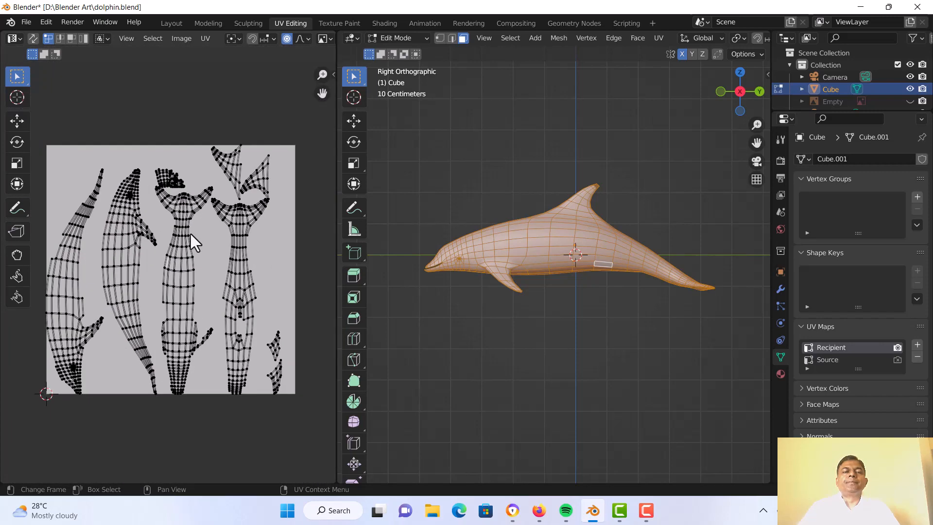
Make the Source UV map active and open dolphin.jpg from the Downloads folder in the UV editor.
left_click(825, 360)
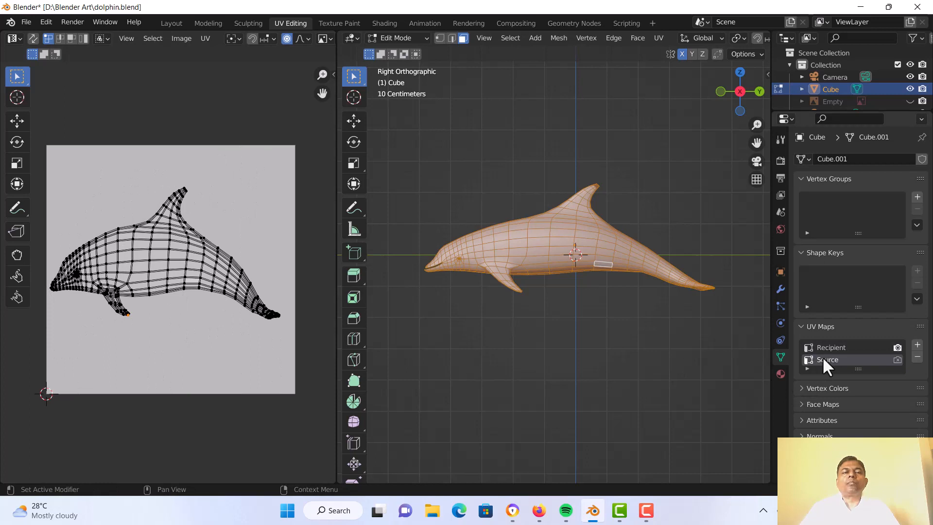
left_click(181, 39)
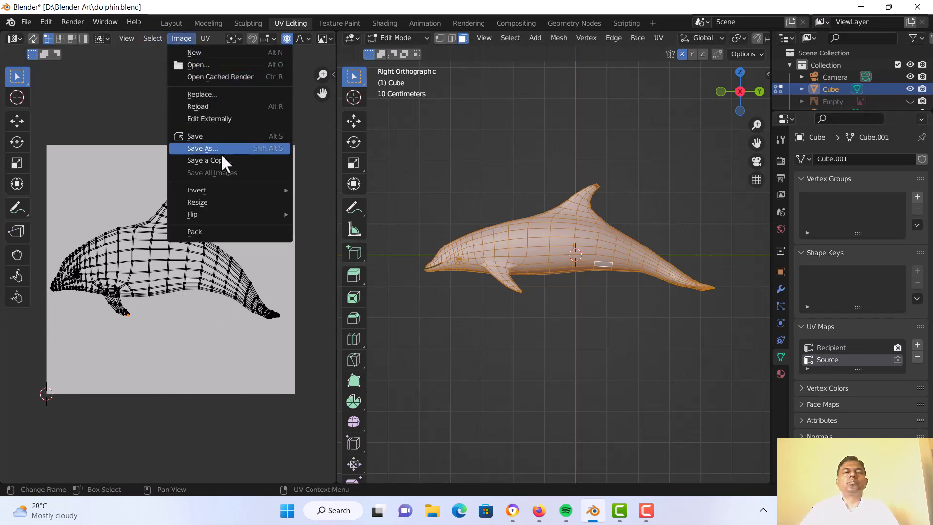
left_click(196, 66)
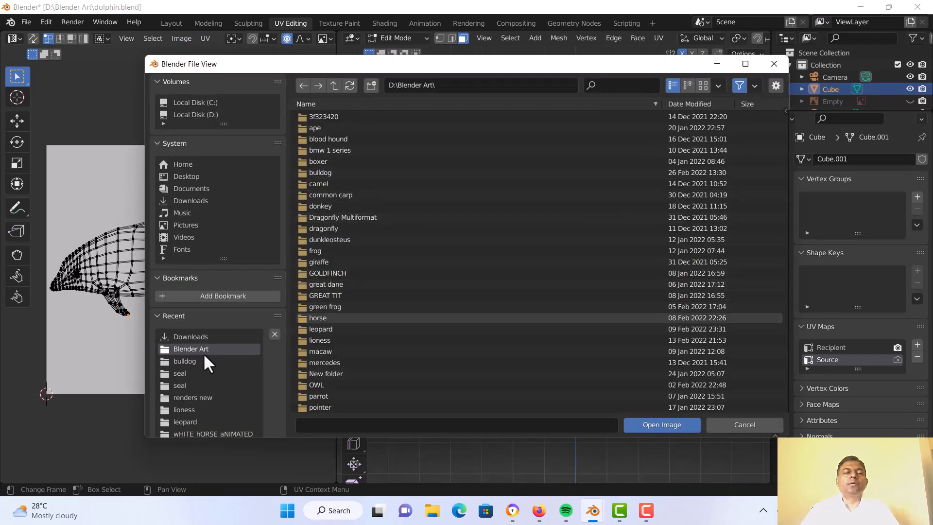
left_click(186, 201)
left_click(326, 140)
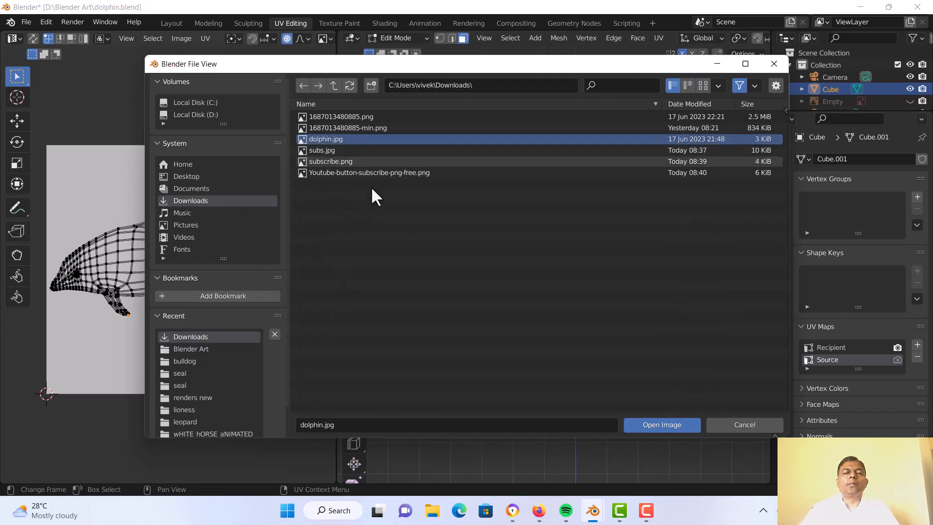
left_click(658, 420)
scroll(145, 288, "up", 6)
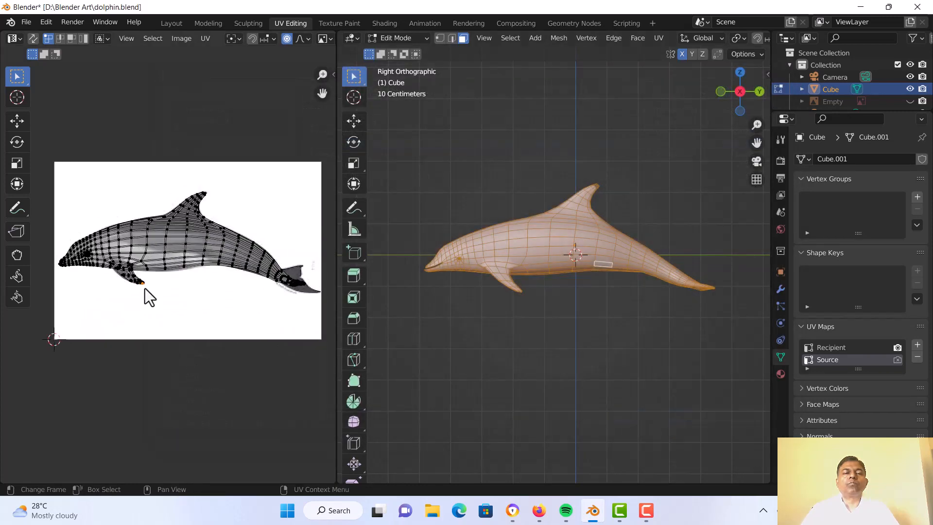
Make the Recipient UV map active in place of Source.
scroll(145, 288, "down", 1)
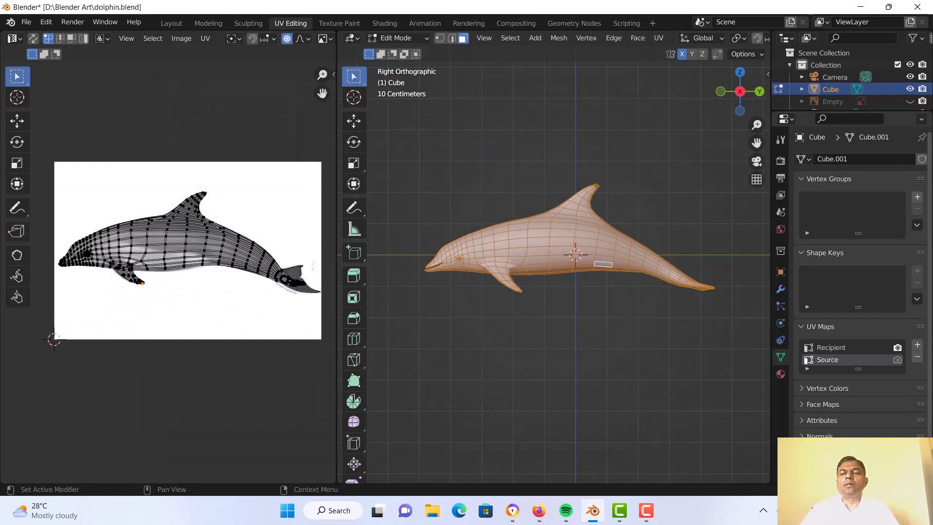
left_click(831, 347)
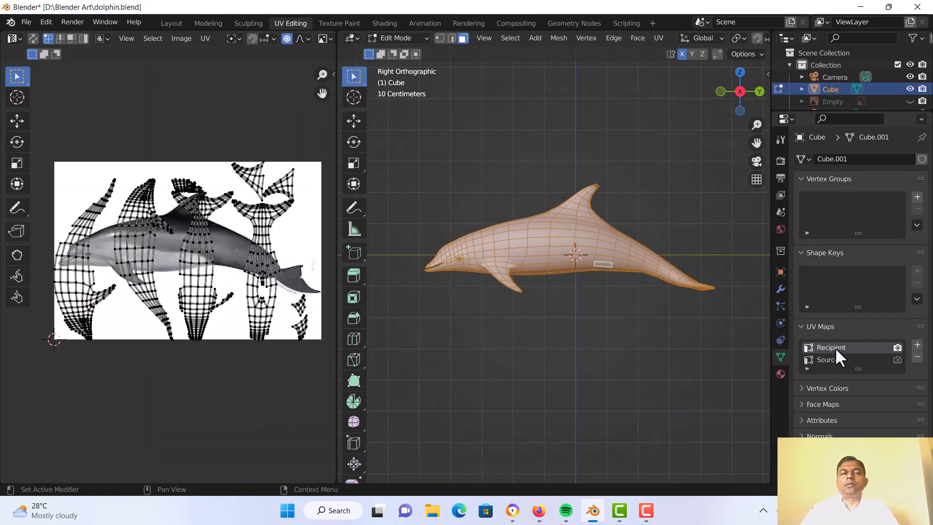
left_click(238, 40)
left_click(181, 38)
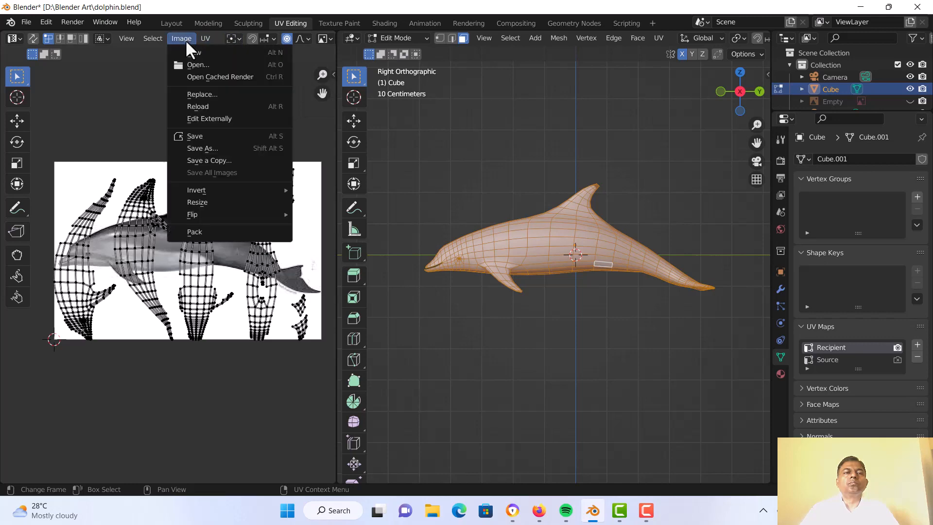
left_click(199, 65)
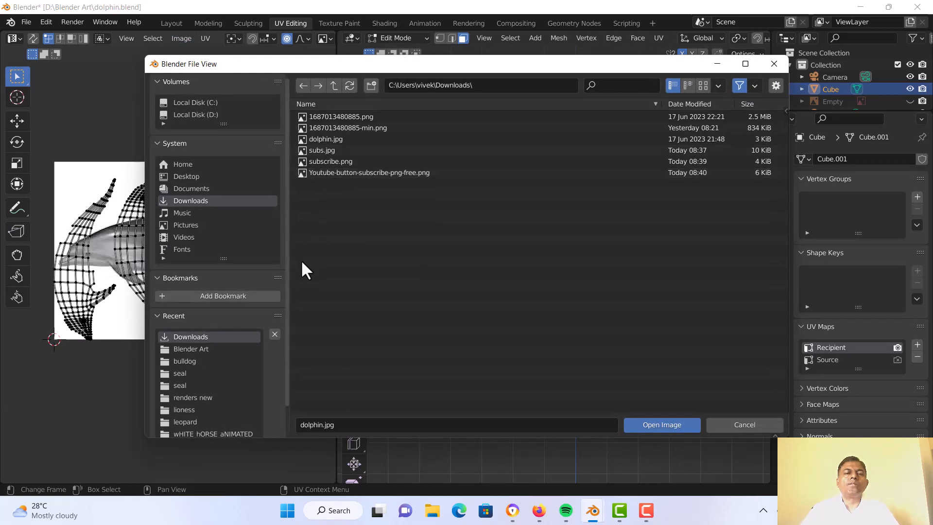
left_click(732, 425)
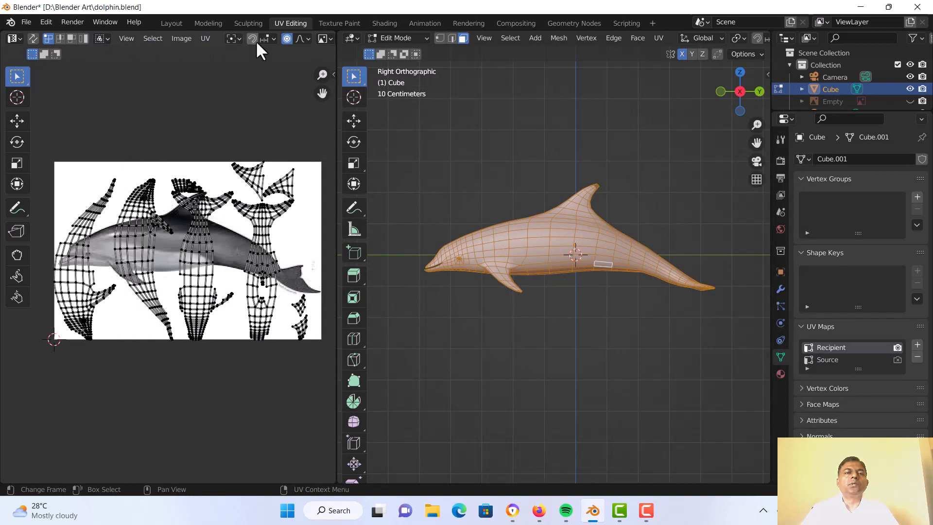
Display the grey Untitled image behind the Recipient UVs in the UV editor.
left_click(324, 40)
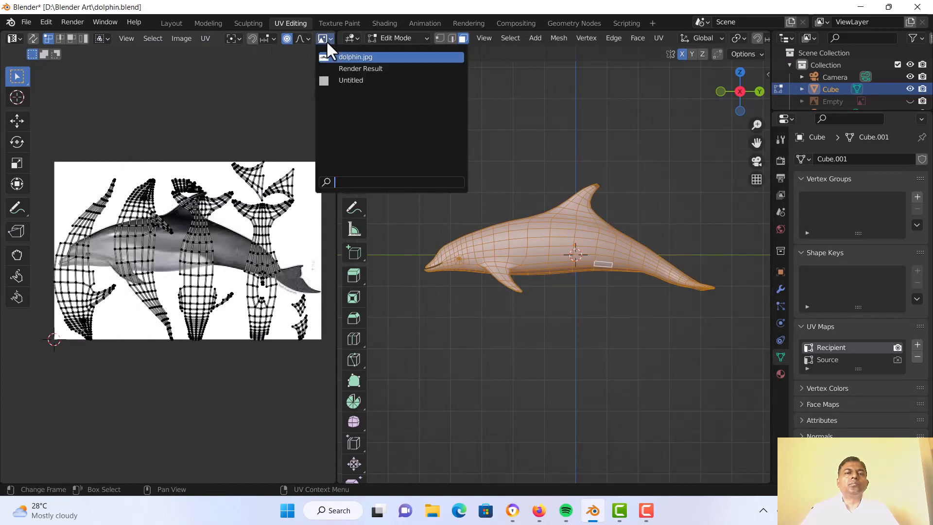
left_click(340, 80)
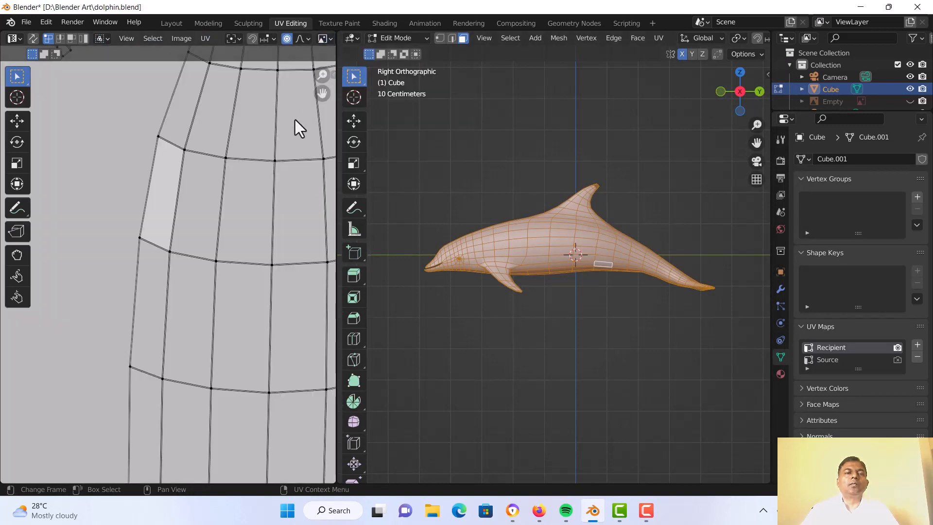
scroll(183, 194, "down", 4)
scroll(180, 196, "down", 1)
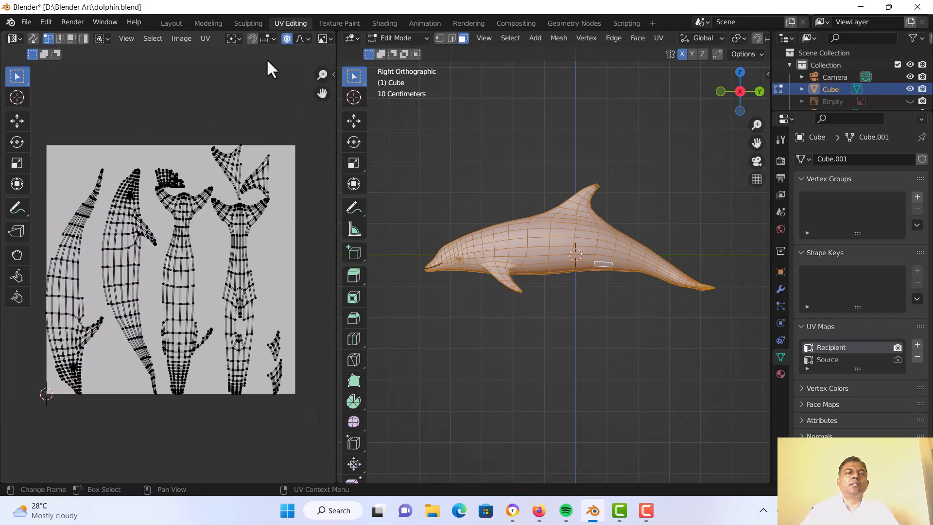
Save the grey image as dolphin_Color in PNG format in the D:\Blender Art folder.
left_click(181, 38)
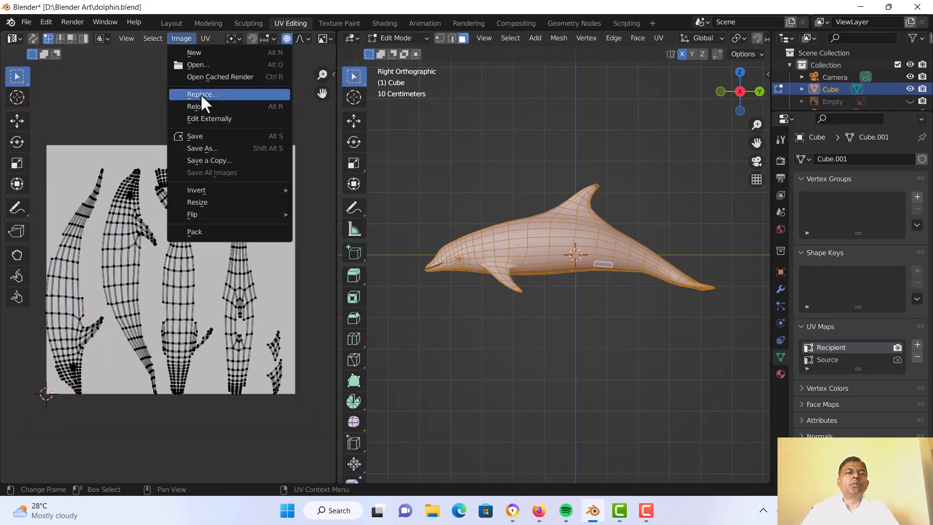
left_click(208, 148)
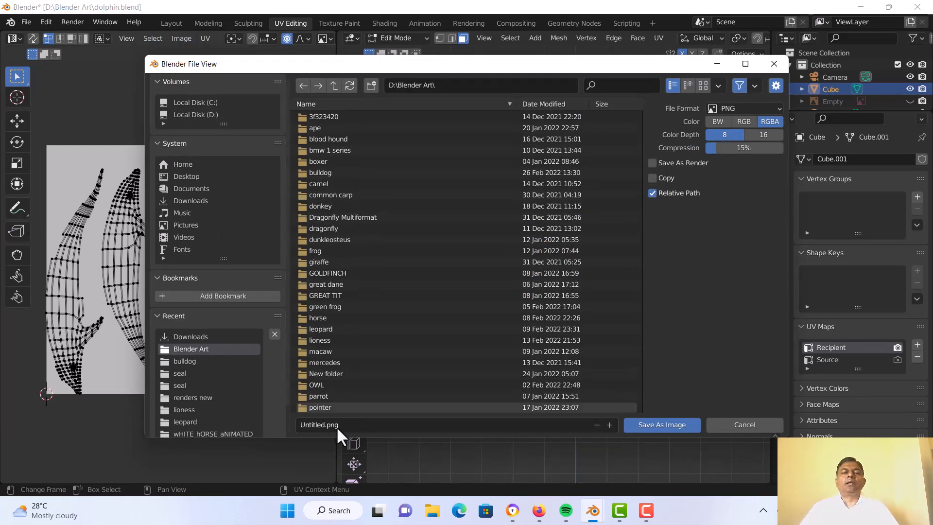
left_click(323, 426)
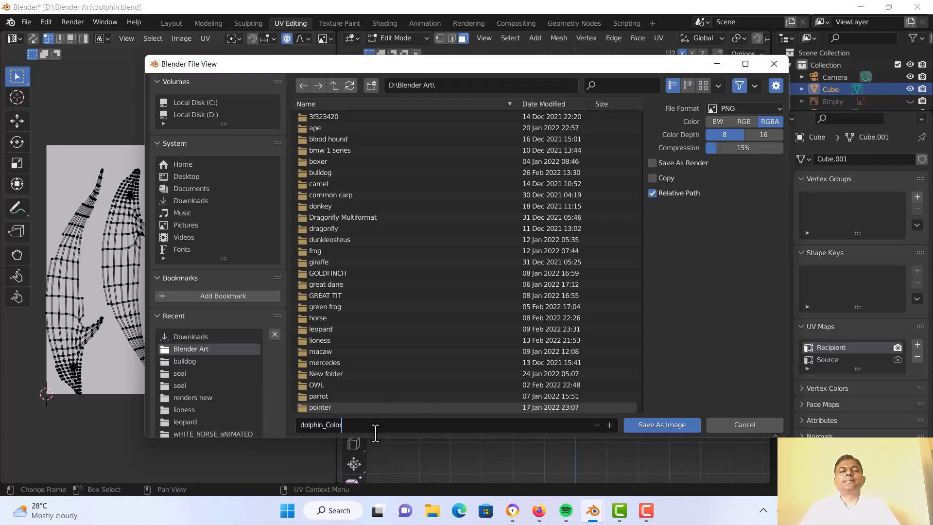
left_click(649, 426)
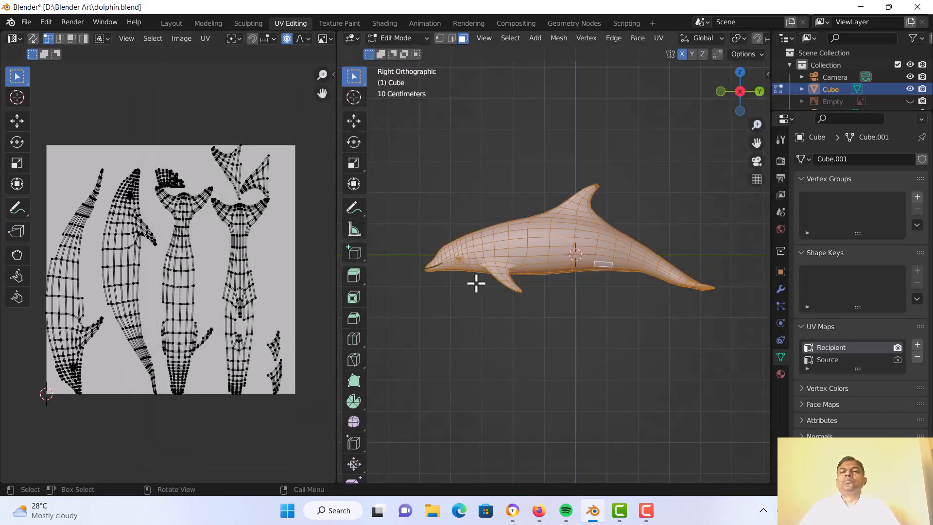
Switch to the Texture Paint workspace and bring the whole dolphin and the texture slot settings into view.
middle_click_drag(474, 281, 528, 291)
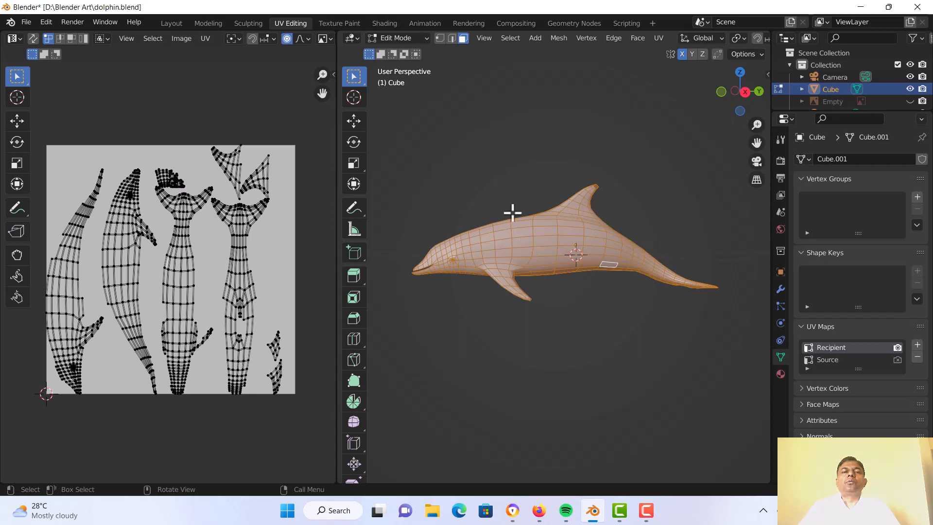
left_click(536, 26)
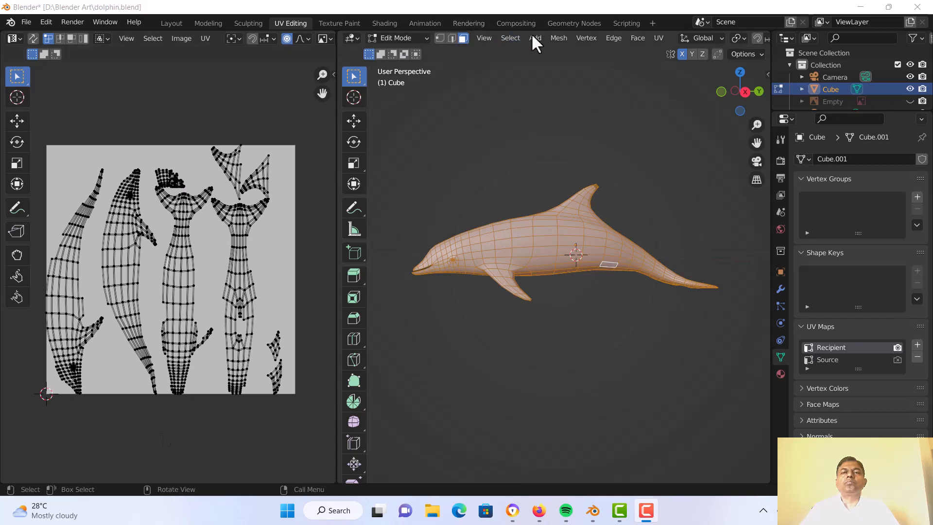
left_click(343, 23)
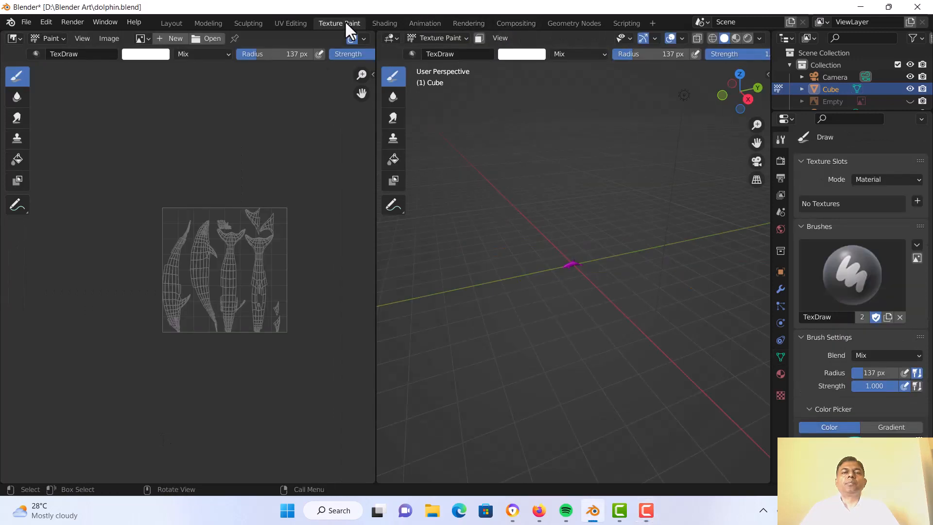
scroll(607, 254, "up", 5)
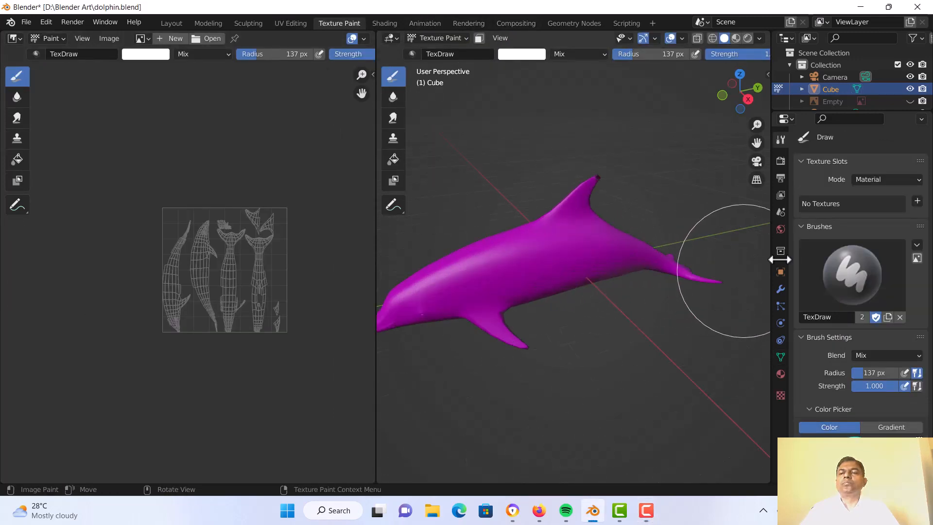
scroll(850, 210, "down", 3)
scroll(605, 248, "up", 2)
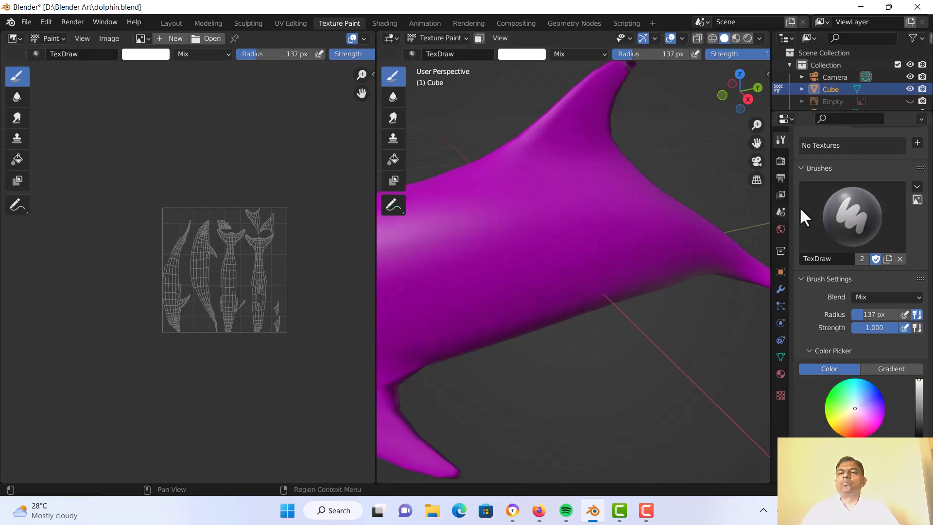
scroll(616, 244, "down", 6)
scroll(858, 162, "down", 2)
scroll(858, 161, "up", 3)
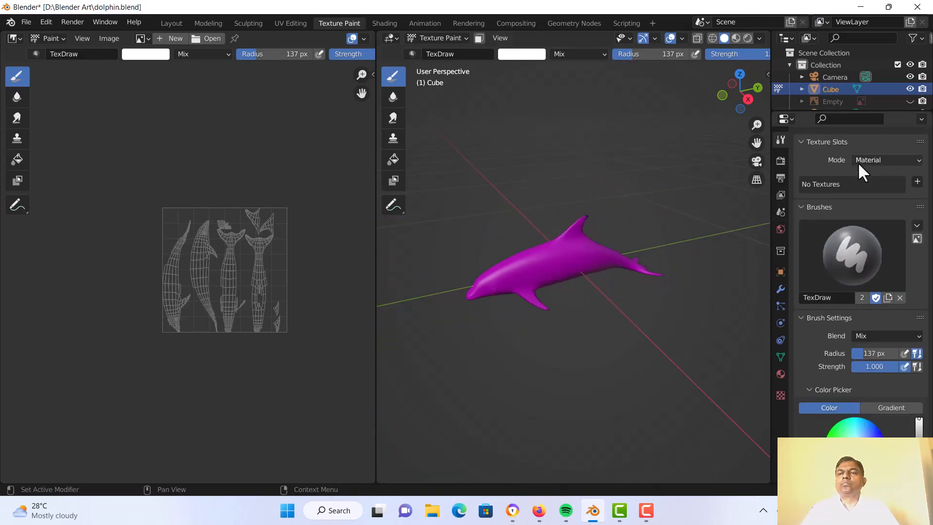
Set the texture slot mode to Single Image for painting the dolphin.
left_click(858, 161)
left_click(807, 161)
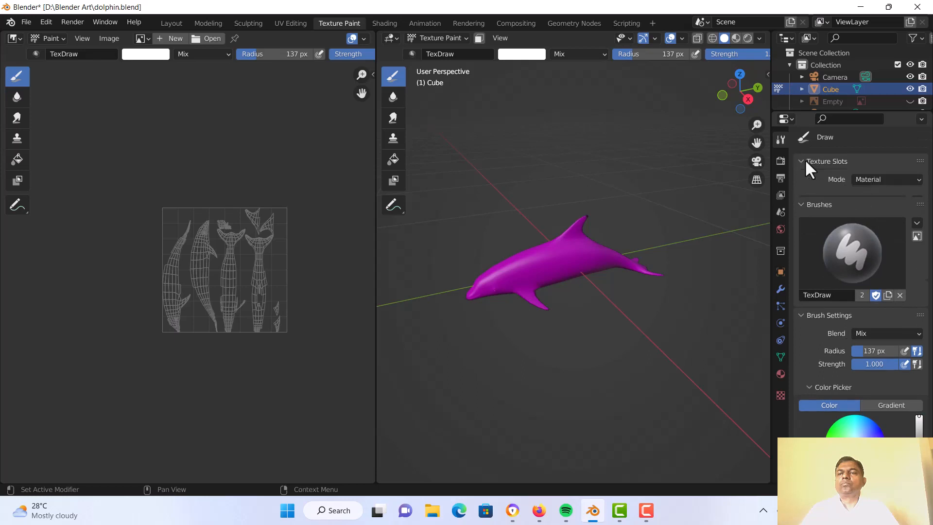
left_click(871, 179)
left_click(873, 206)
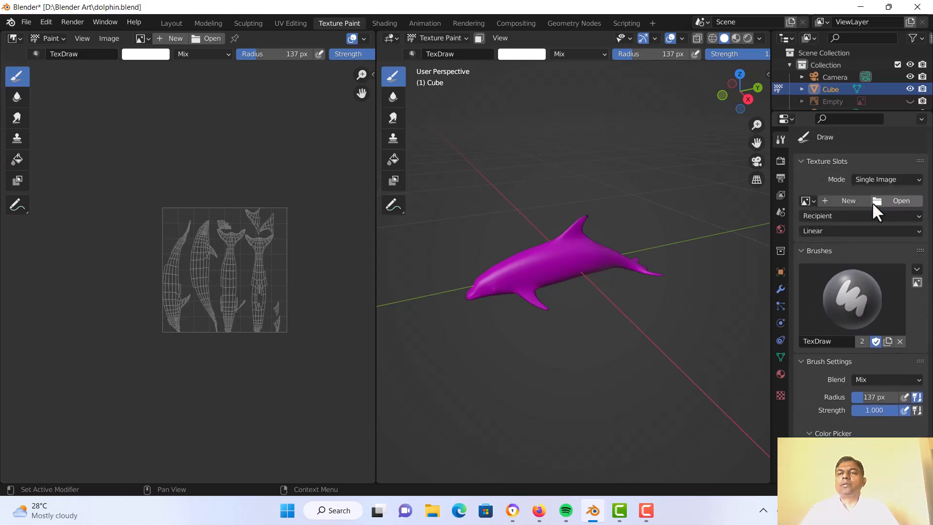
Open dolphin_Color.png from the D:\Blender Art folder as the image to paint on.
left_click(807, 200)
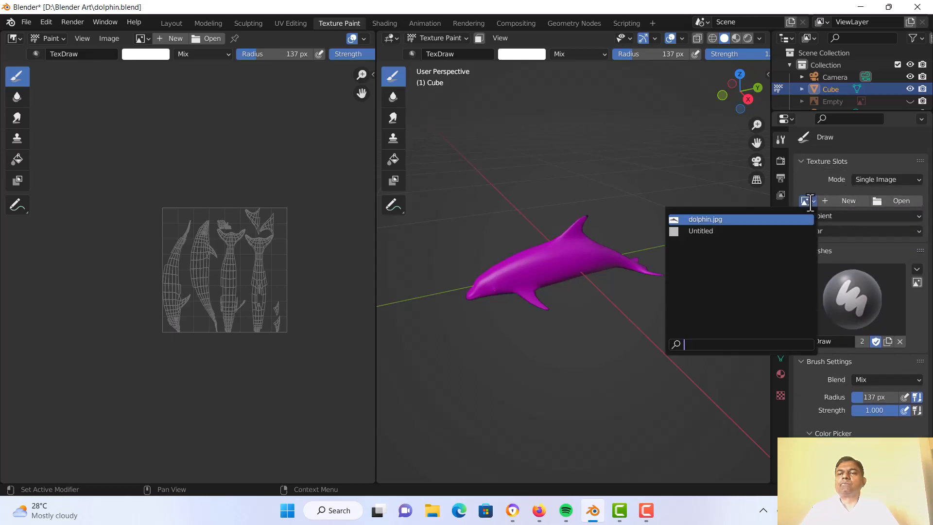
left_click(810, 201)
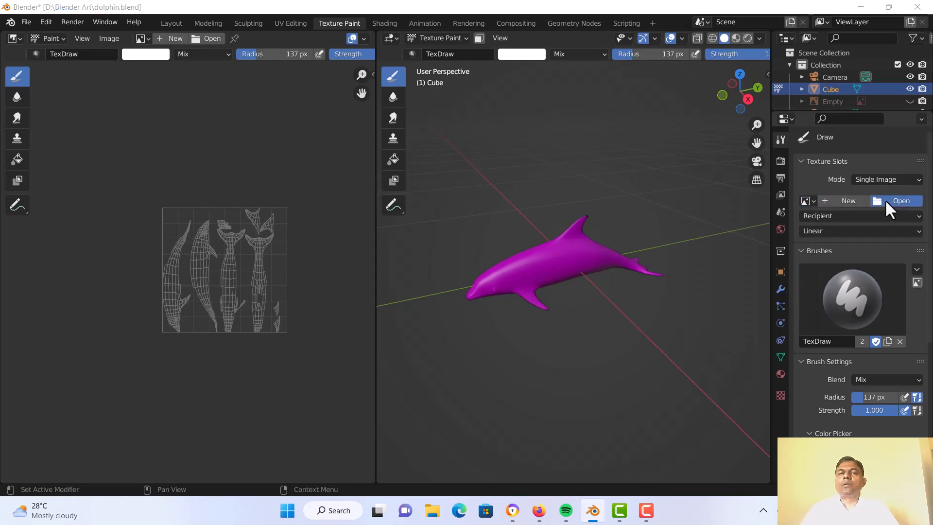
left_click(885, 200)
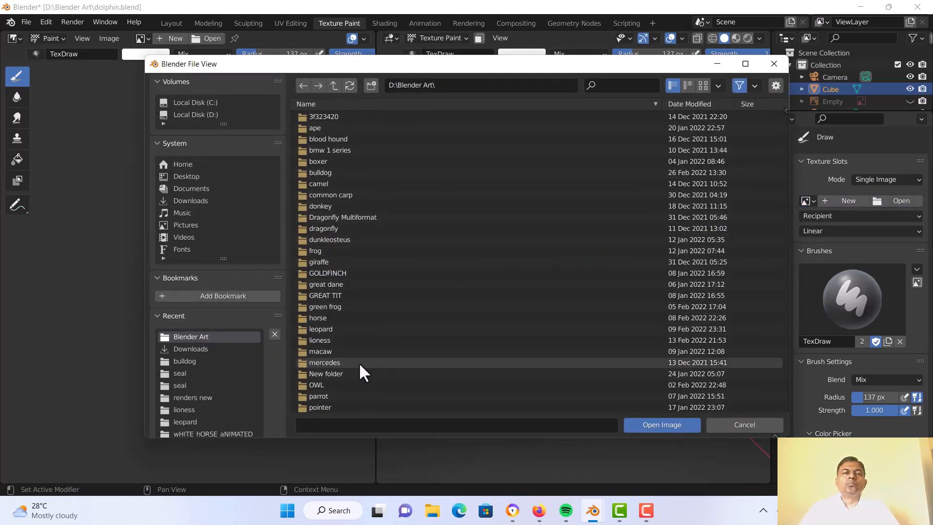
scroll(359, 363, "down", 6)
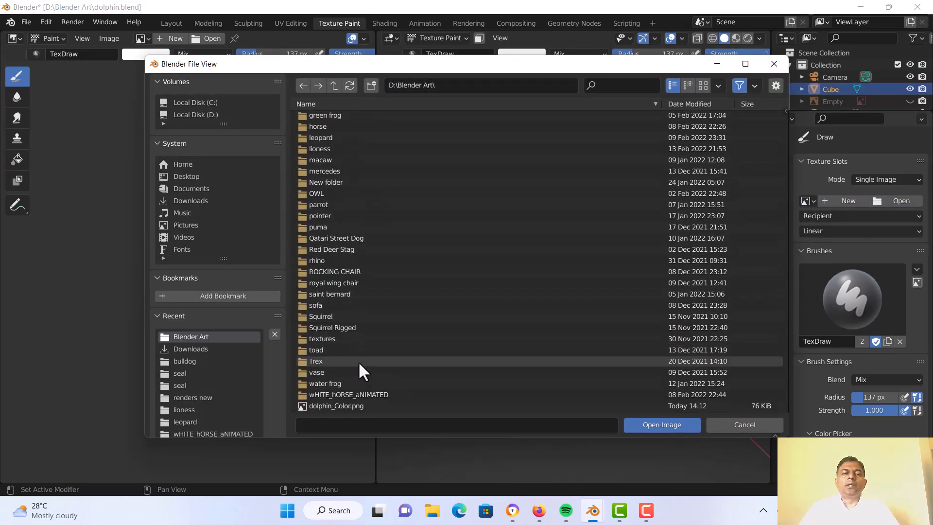
left_click(344, 406)
left_click(649, 423)
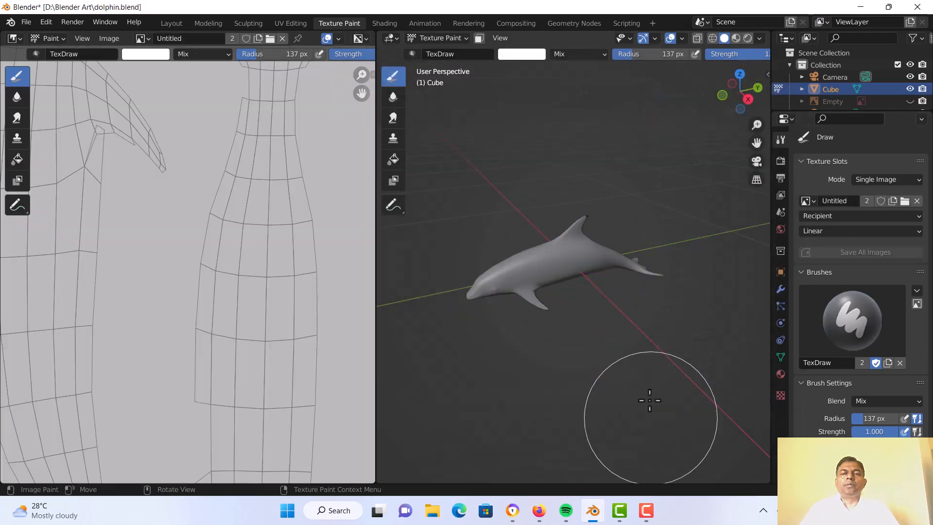
Switch from the TexDraw brush to the Clone brush for painting on the dolphin.
mouse_move(572, 326)
middle_mouse_down()
mouse_move(551, 318)
mouse_move(546, 282)
mouse_move(619, 261)
mouse_move(694, 349)
middle_mouse_up()
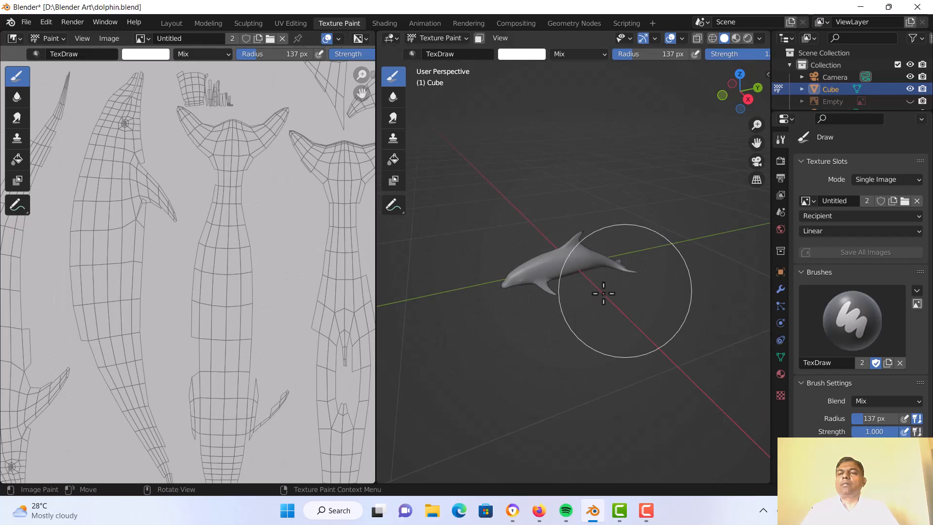
scroll(810, 394, "down", 4)
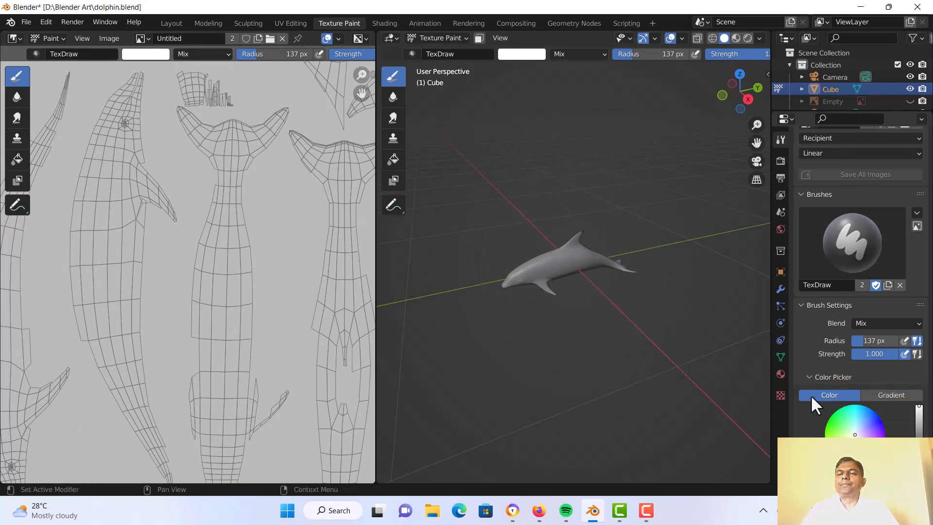
left_click(851, 262)
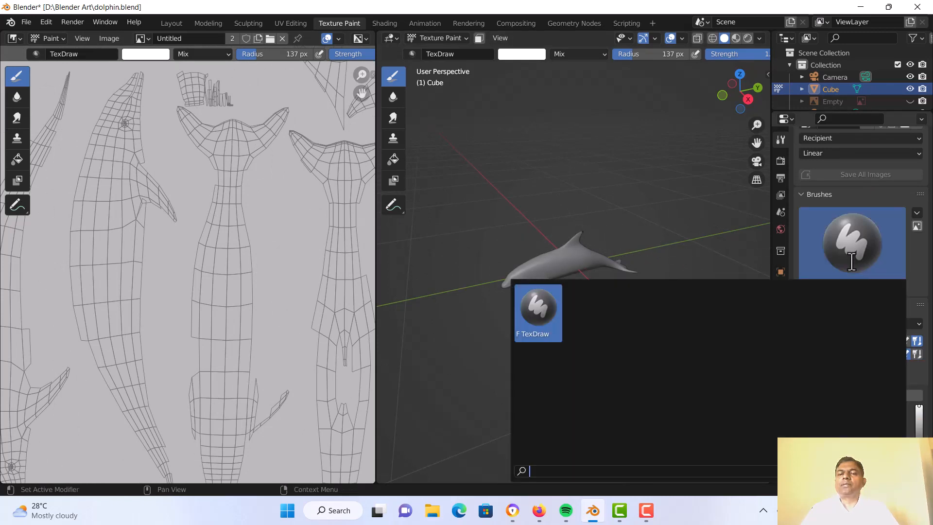
left_click(851, 263)
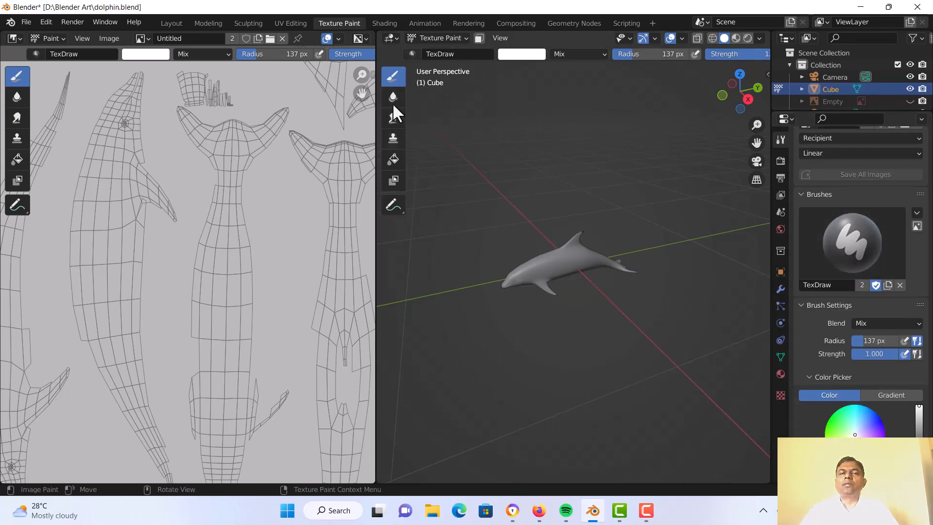
left_click(393, 138)
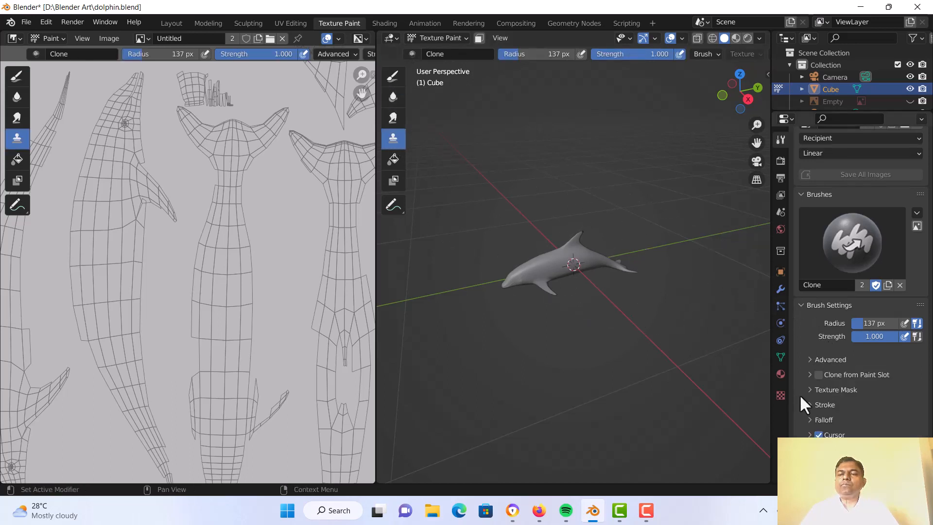
Enable Clone from Paint Slot with dolphin.jpg as the source clone image and Source as its UV map.
scroll(801, 395, "down", 2)
left_click(809, 351)
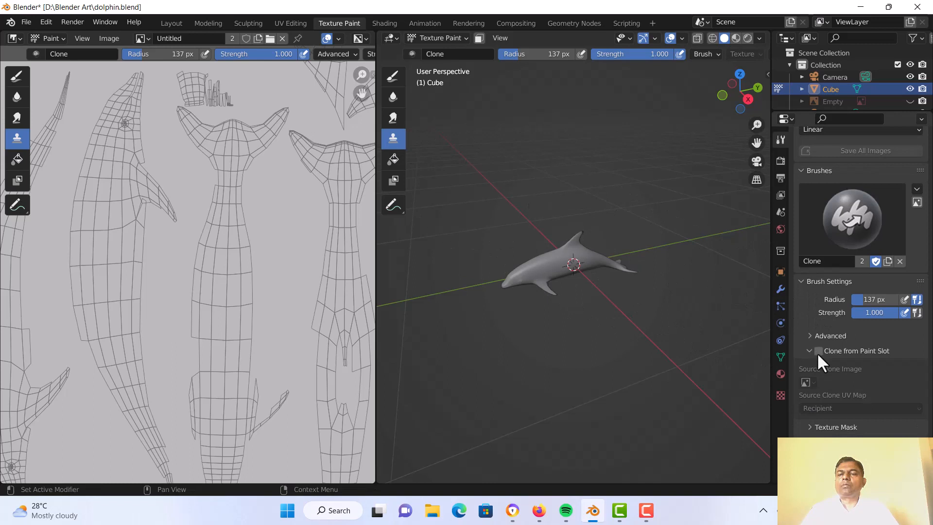
left_click(819, 350)
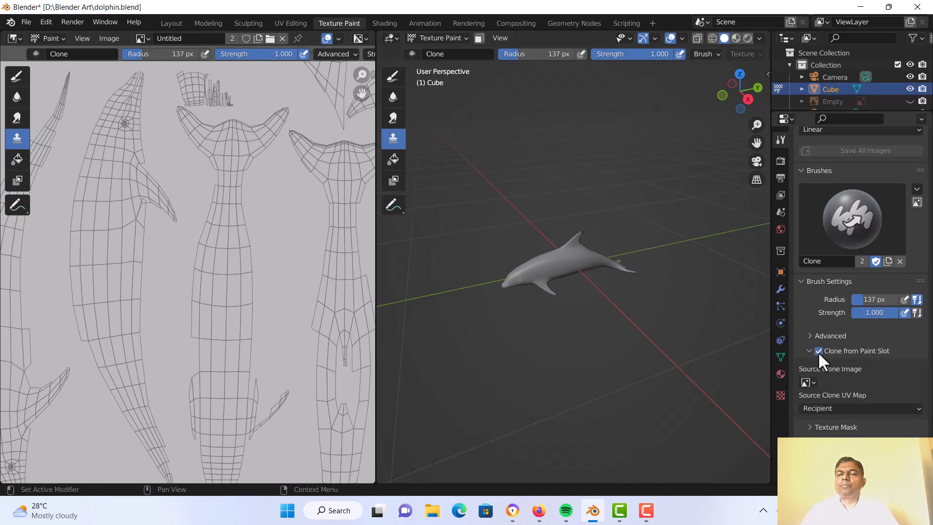
left_click(808, 382)
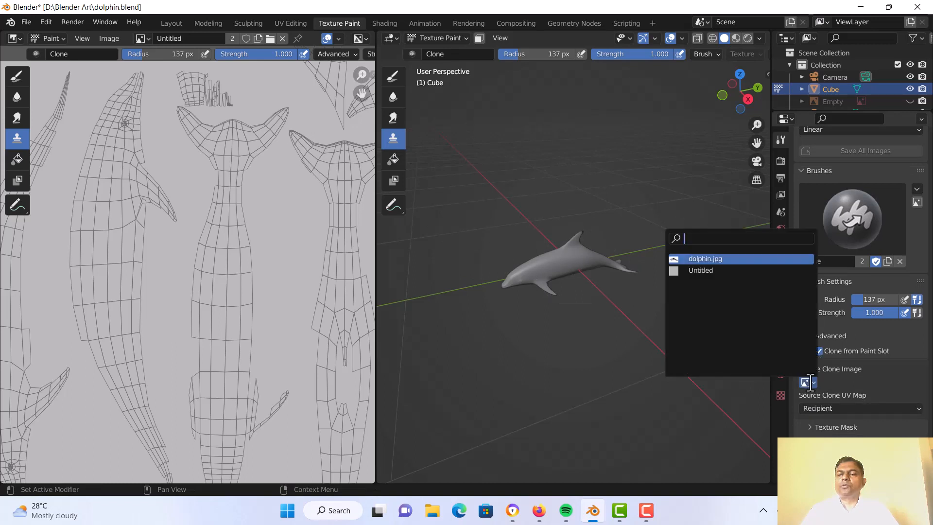
left_click(724, 258)
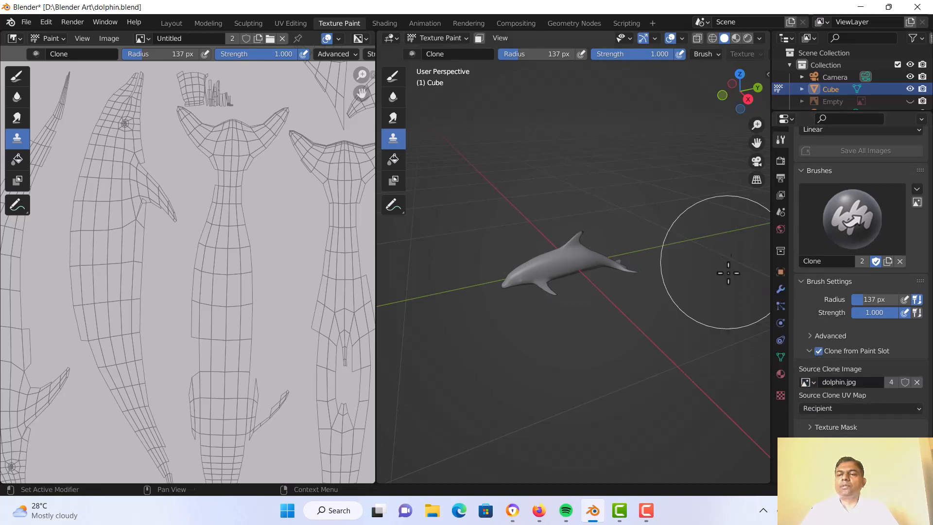
left_click(831, 407)
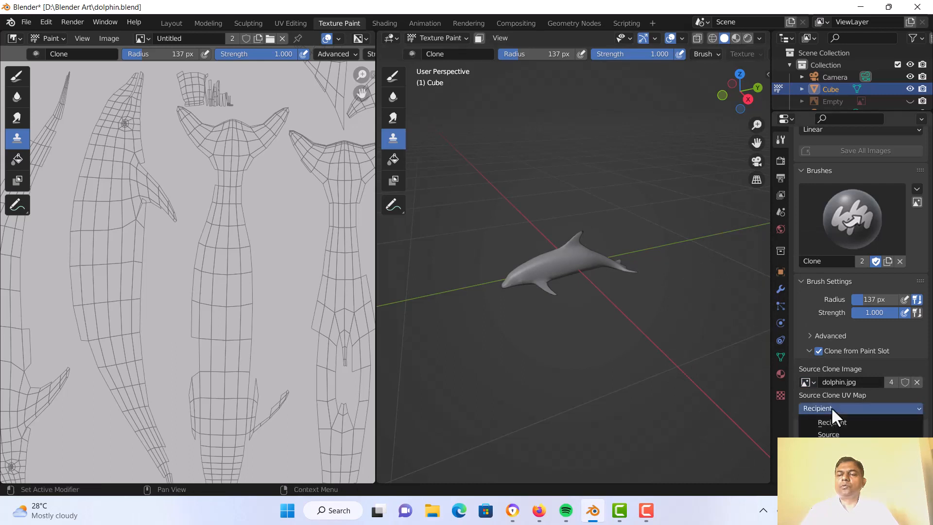
left_click(829, 423)
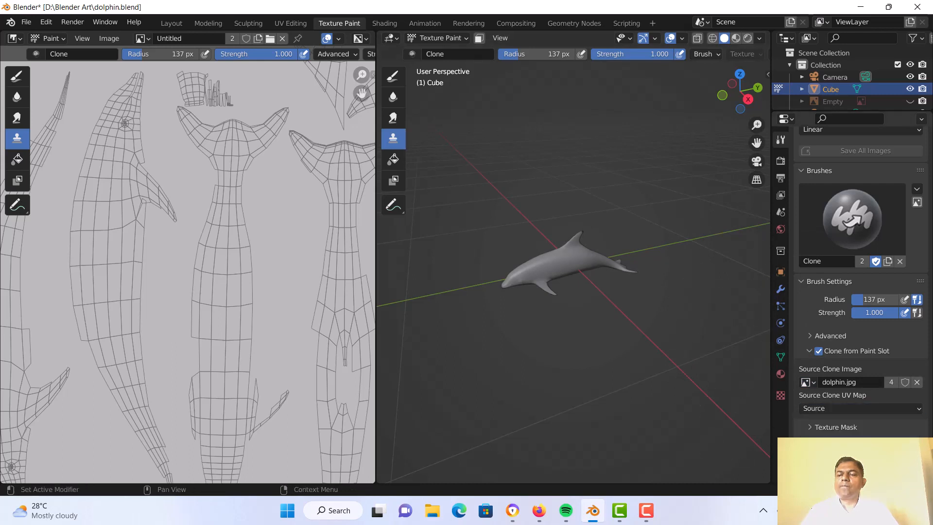
Reduce the Clone brush radius to 65 px.
scroll(861, 282, "down", 3)
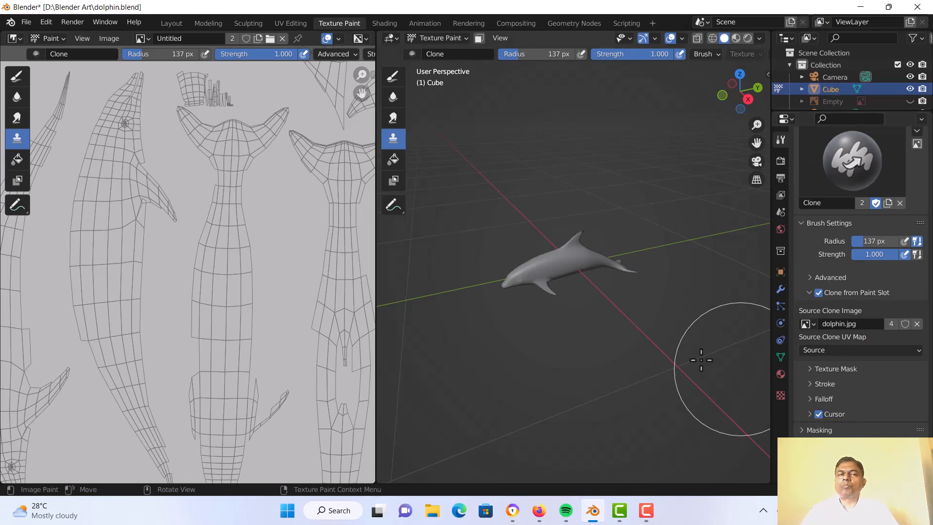
scroll(593, 323, "up", 4)
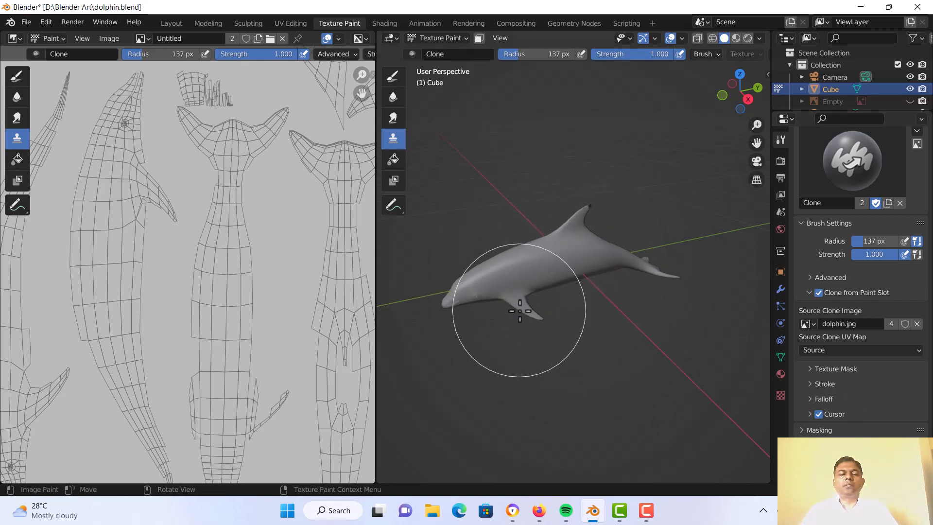
key("f")
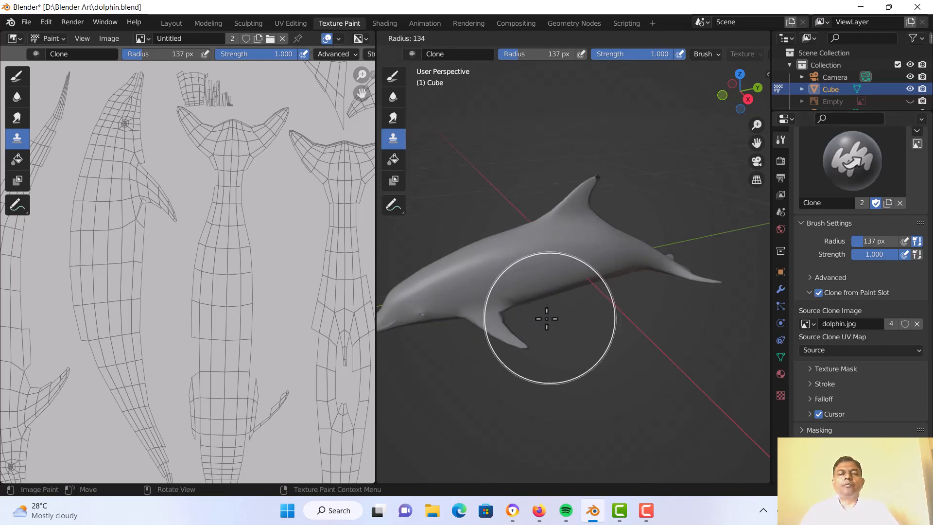
left_click(519, 318)
Clone the dolphin photo onto the head and front body on both sides of the model.
mouse_move(485, 260)
left_mouse_down()
mouse_move(431, 302)
mouse_move(454, 292)
left_mouse_up()
mouse_move(454, 292)
middle_mouse_down()
mouse_move(622, 279)
mouse_move(592, 265)
middle_mouse_up()
mouse_move(592, 265)
left_mouse_down()
mouse_move(584, 268)
mouse_move(687, 310)
mouse_move(626, 282)
mouse_move(579, 234)
mouse_move(589, 245)
left_mouse_up()
scroll(608, 273, "up", 1)
scroll(605, 275, "down", 3)
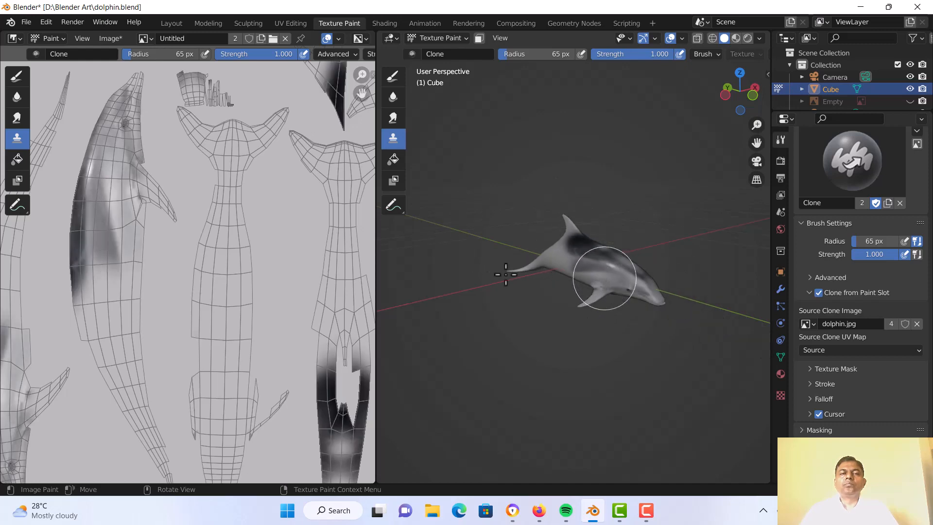
Clone the photo along the dolphin's flank from behind the flipper up to the dorsal fin.
scroll(216, 218, "down", 1)
scroll(218, 219, "down", 2)
middle_click_drag(538, 290, 430, 286)
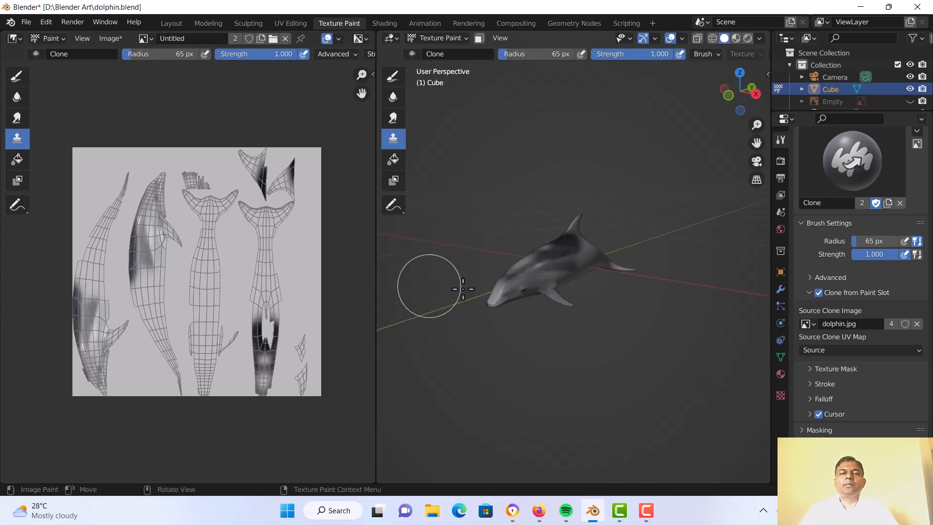
scroll(537, 291, "up", 4)
middle_click_drag(540, 291, 471, 272)
scroll(537, 265, "up", 3)
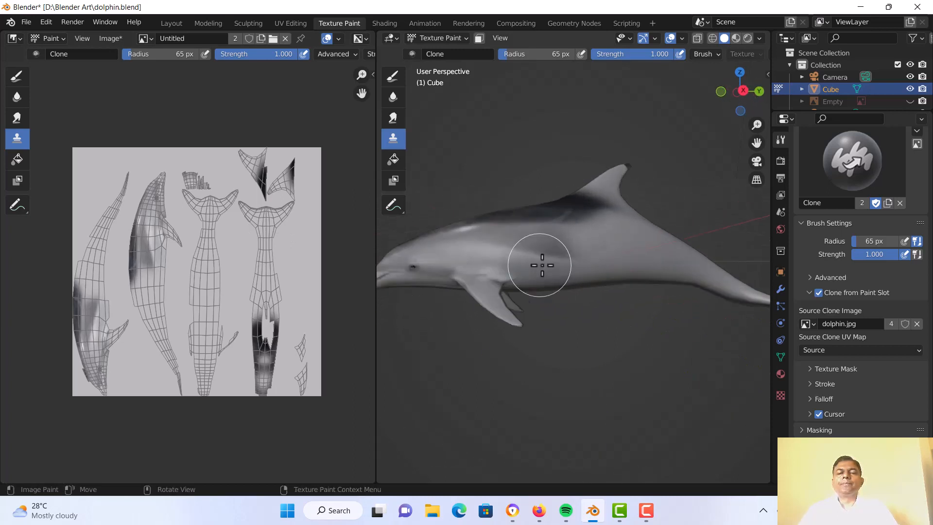
mouse_move(559, 261)
left_mouse_down()
mouse_move(610, 239)
mouse_move(633, 154)
mouse_move(527, 229)
mouse_move(447, 311)
mouse_move(506, 322)
mouse_move(510, 275)
mouse_move(668, 262)
mouse_move(651, 212)
left_mouse_up()
Clone the photo over the remaining grey areas of the back, flipper and dorsal fin.
scroll(599, 245, "down", 4)
mouse_move(600, 246)
middle_mouse_down()
mouse_move(585, 287)
mouse_move(594, 301)
mouse_move(578, 284)
middle_mouse_up()
scroll(578, 284, "up", 3)
mouse_move(549, 247)
left_mouse_down()
mouse_move(500, 267)
mouse_move(442, 322)
mouse_move(454, 338)
mouse_move(566, 318)
mouse_move(604, 362)
left_mouse_up()
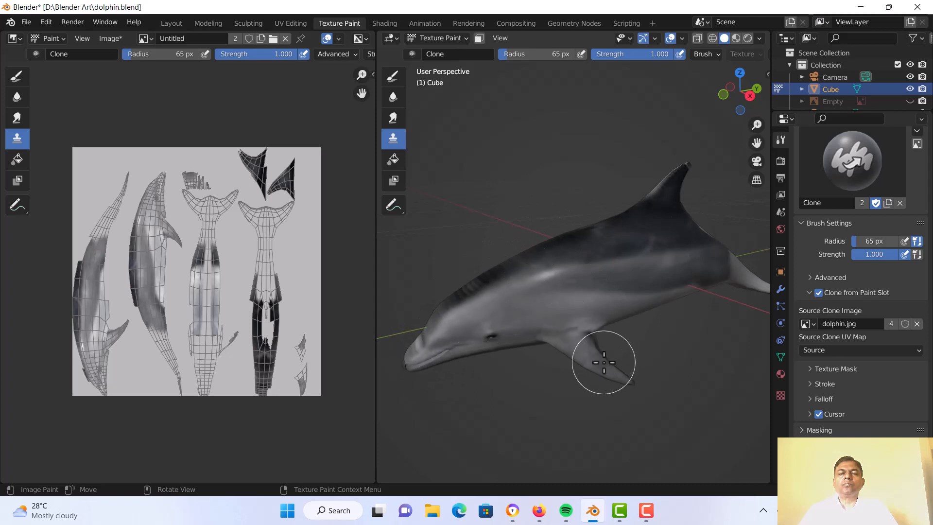
left_click_drag(652, 211, 658, 184)
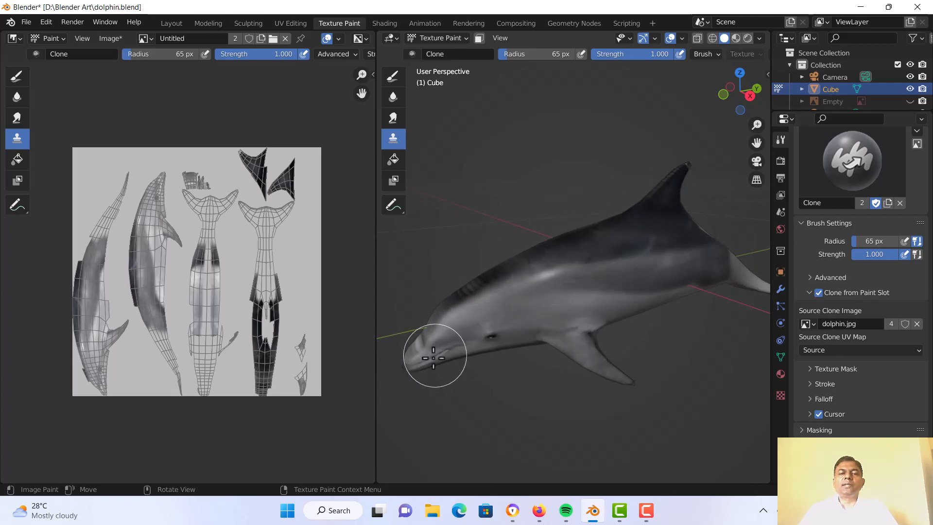
Clone the photo onto the dolphin's belly and the underside of its tail and flukes.
mouse_move(406, 354)
middle_mouse_down()
mouse_move(546, 285)
mouse_move(603, 220)
middle_mouse_up()
mouse_move(602, 221)
left_mouse_down()
mouse_move(646, 166)
mouse_move(636, 214)
mouse_move(569, 303)
mouse_move(618, 292)
mouse_move(564, 371)
mouse_move(549, 440)
left_mouse_up()
middle_click_drag(549, 440, 587, 280, "shift")
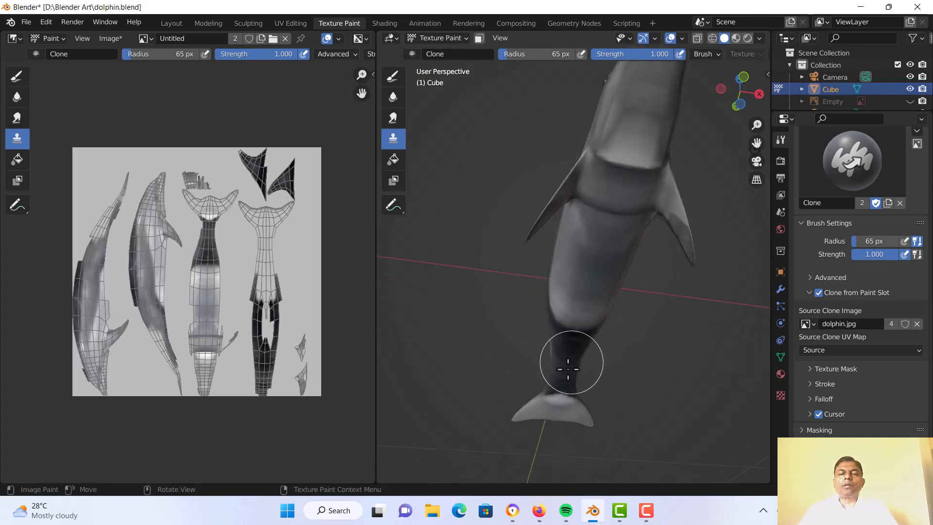
mouse_move(559, 385)
left_mouse_down()
mouse_move(534, 410)
mouse_move(584, 422)
mouse_move(582, 389)
left_mouse_up()
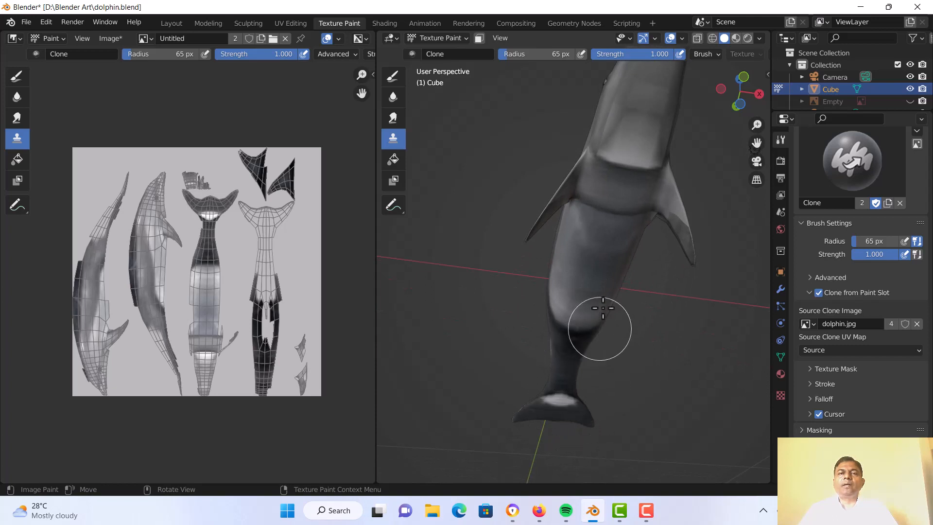
Clone the photo over the upper tail from behind the dorsal fin to the tops of the flukes.
mouse_move(622, 273)
middle_mouse_down()
mouse_move(631, 264)
mouse_move(580, 306)
middle_mouse_up()
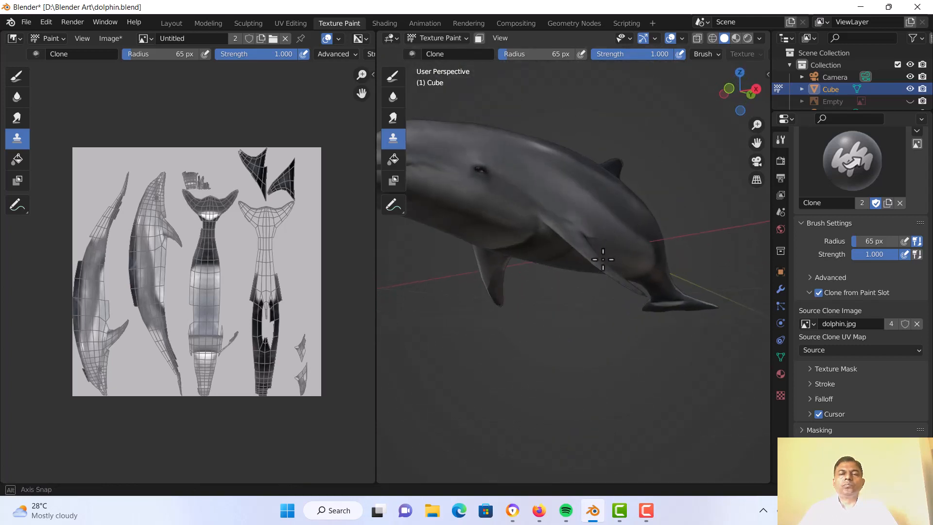
mouse_move(604, 261)
middle_mouse_down()
mouse_move(568, 260)
mouse_move(545, 220)
middle_mouse_up()
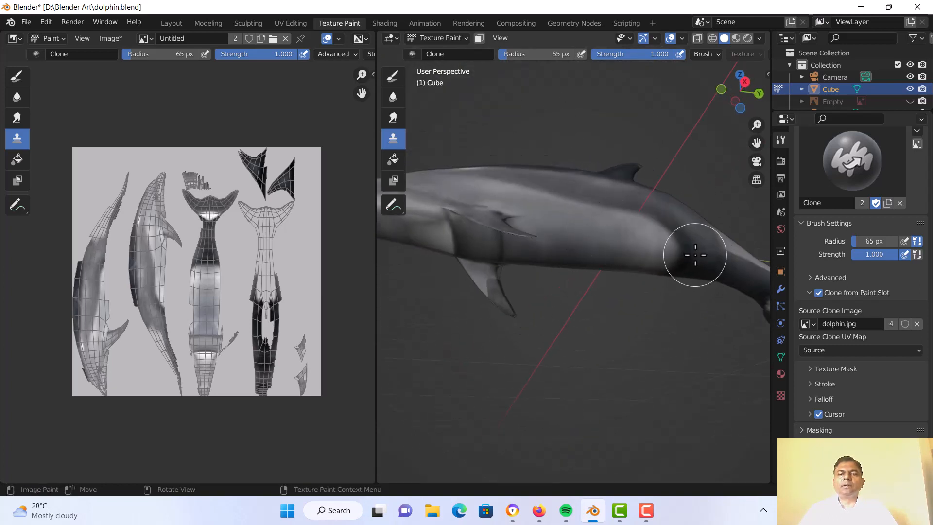
middle_click_drag(696, 255, 557, 266)
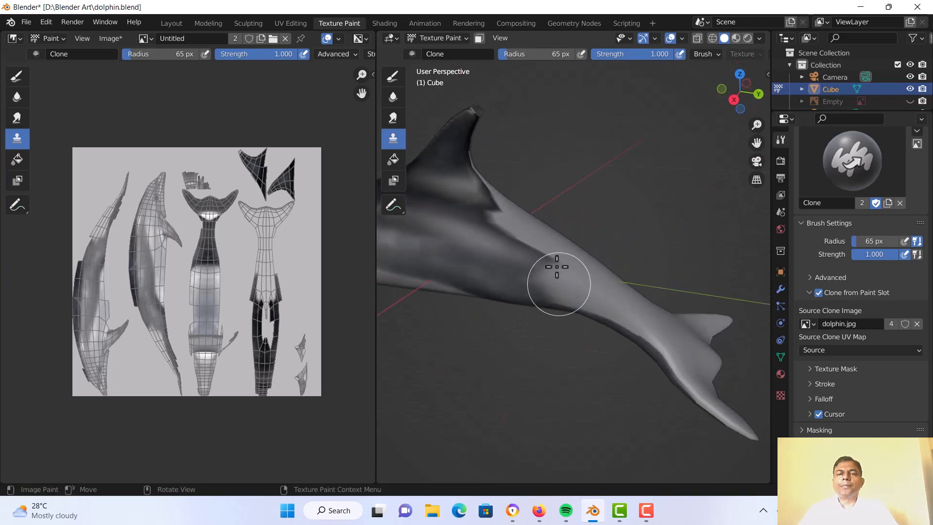
mouse_move(556, 266)
left_mouse_down()
mouse_move(500, 218)
mouse_move(481, 167)
mouse_move(568, 269)
mouse_move(692, 351)
mouse_move(714, 346)
mouse_move(721, 366)
mouse_move(675, 372)
mouse_move(491, 180)
mouse_move(480, 211)
left_mouse_up()
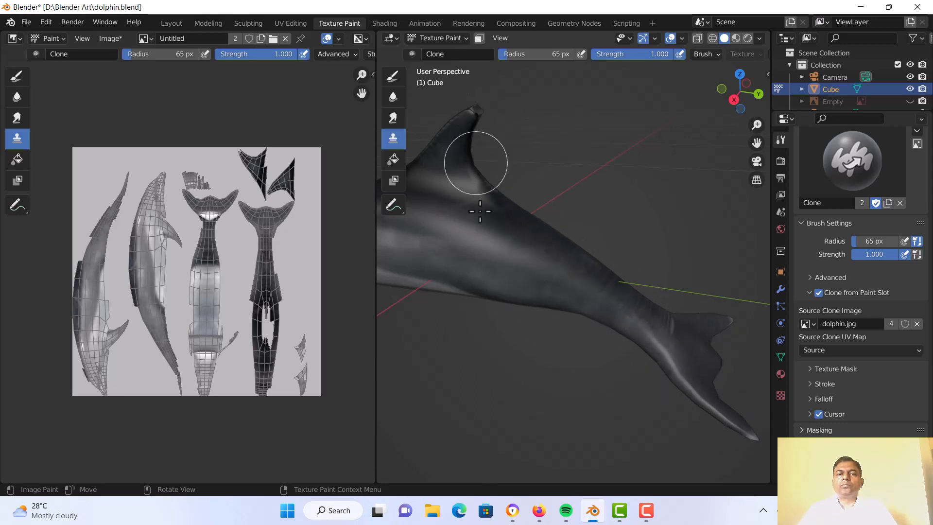
Check the painted underside, and clone the photo onto the front of the dolphin's head.
mouse_move(443, 298)
middle_mouse_down()
mouse_move(502, 247)
mouse_move(610, 211)
middle_mouse_up()
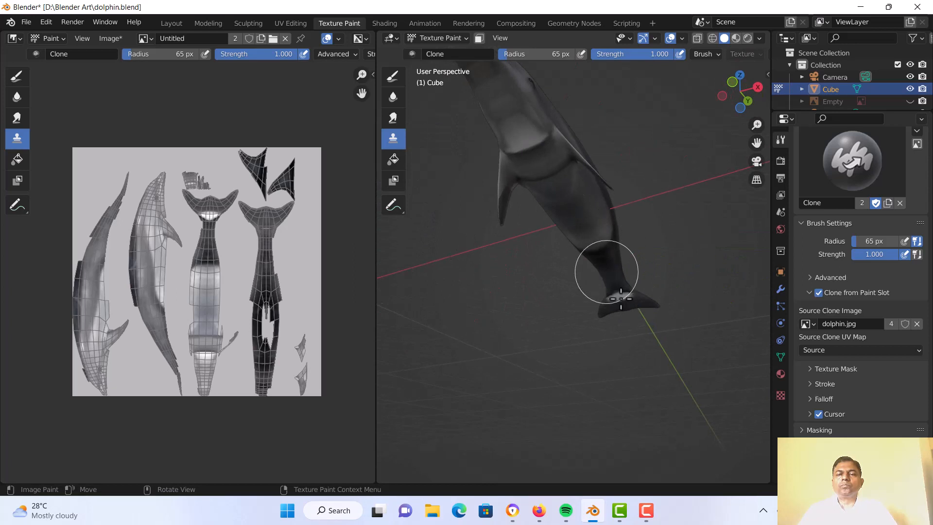
middle_click_drag(583, 245, 489, 135)
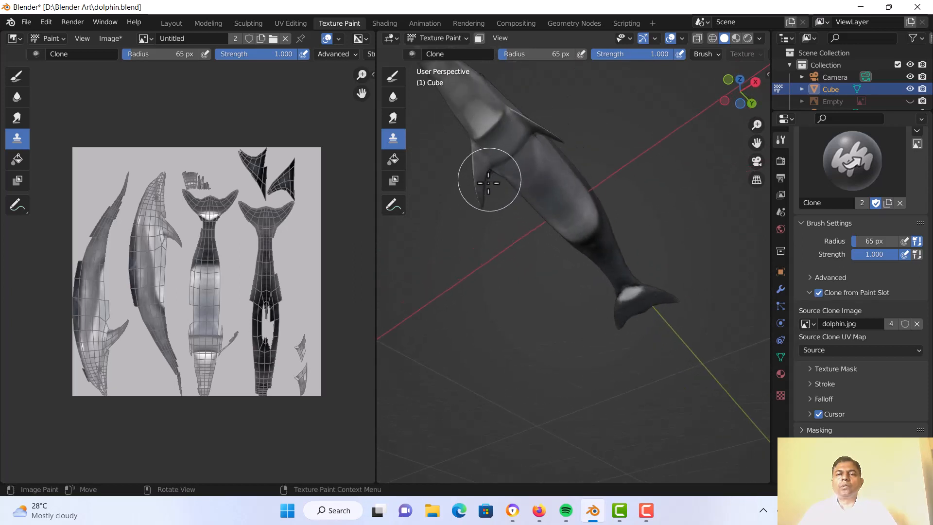
middle_click_drag(500, 203, 605, 234)
scroll(632, 247, "up", 3)
mouse_move(648, 259)
left_mouse_down()
mouse_move(662, 282)
mouse_move(662, 181)
left_mouse_up()
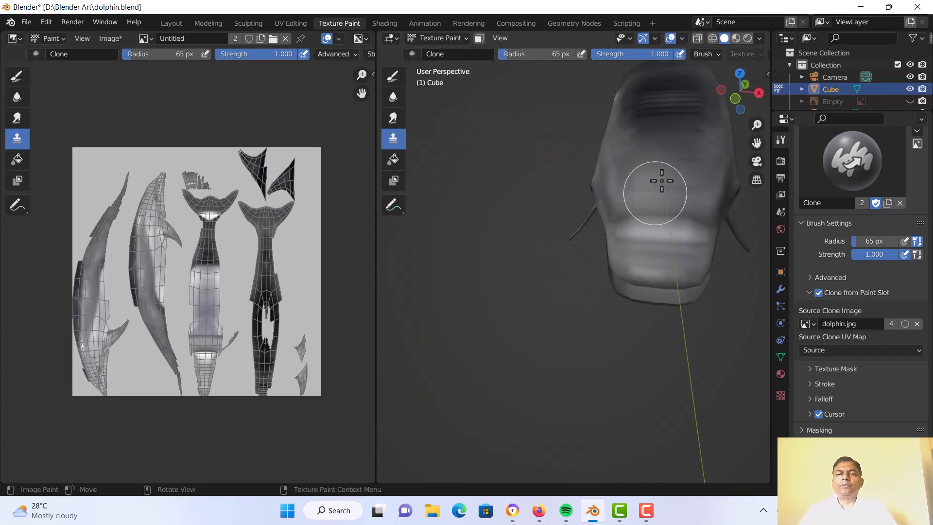
Save the painted dolphin texture, and save it again as dolphin_Color.png in D:\Blender Art.
scroll(650, 255, "down", 4)
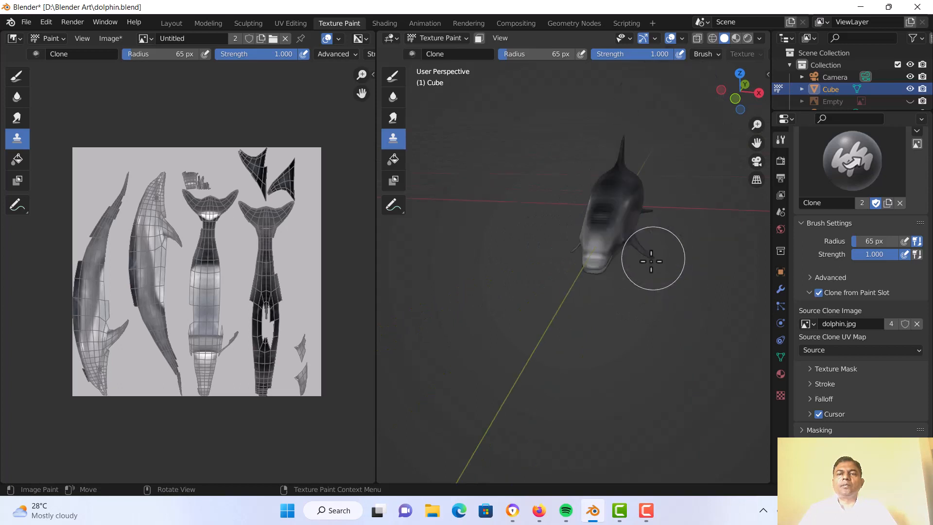
middle_click_drag(650, 258, 575, 237)
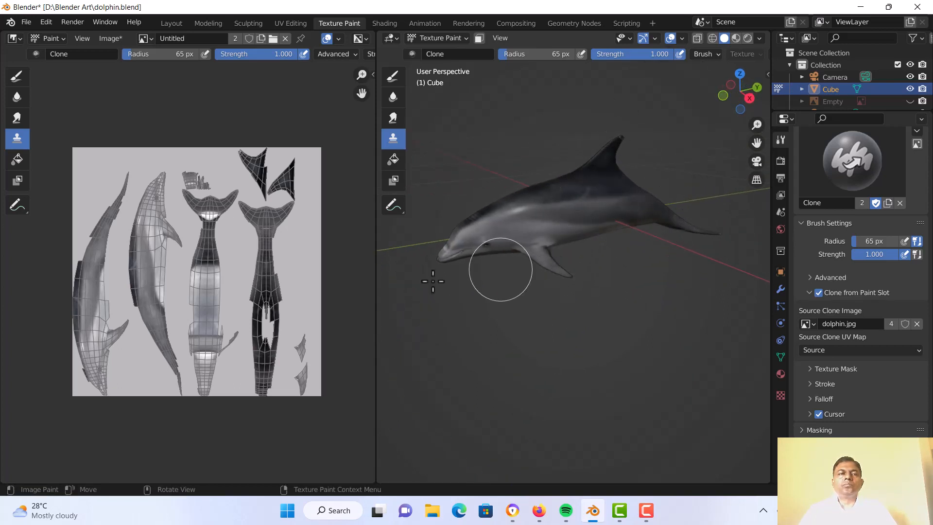
left_click(109, 38)
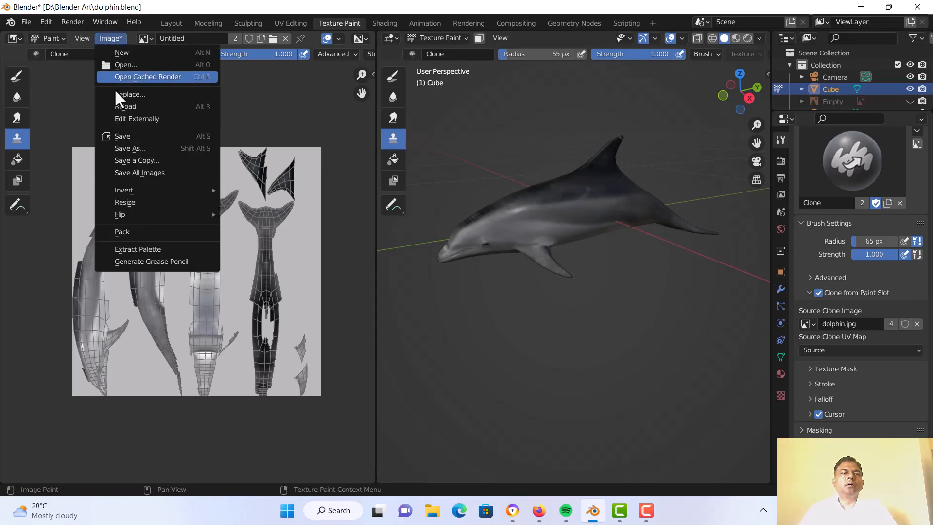
left_click(123, 132)
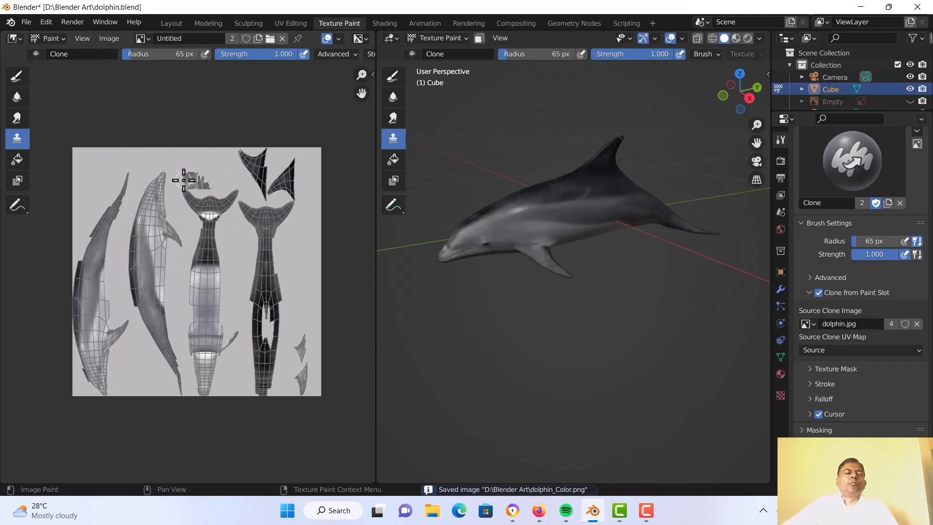
left_click(109, 38)
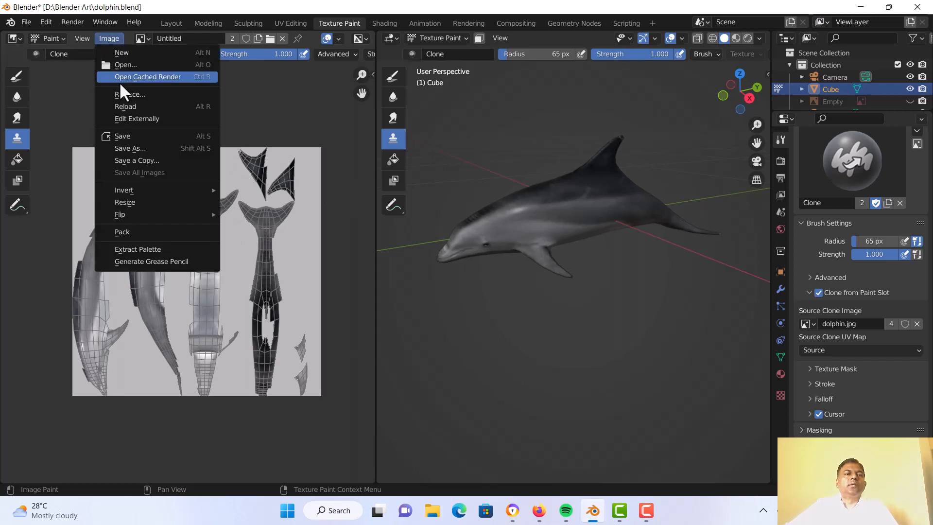
left_click(138, 148)
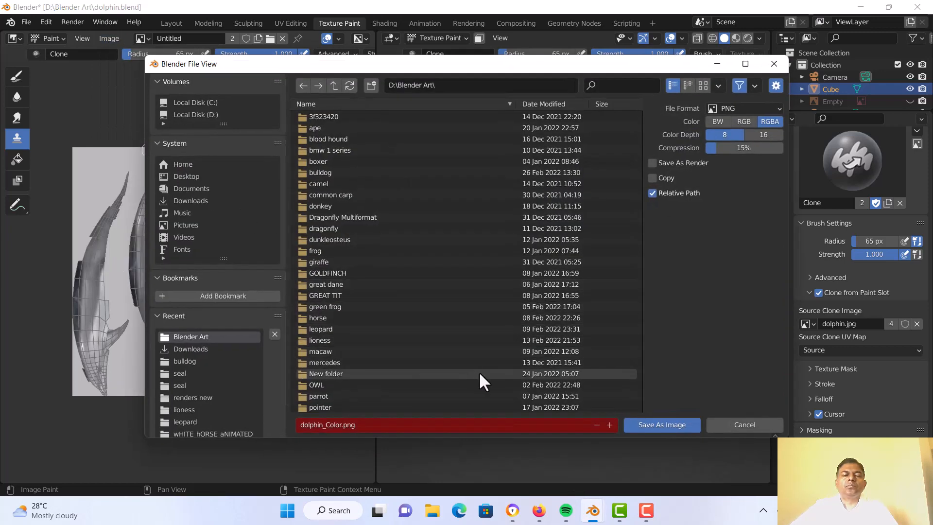
left_click(663, 425)
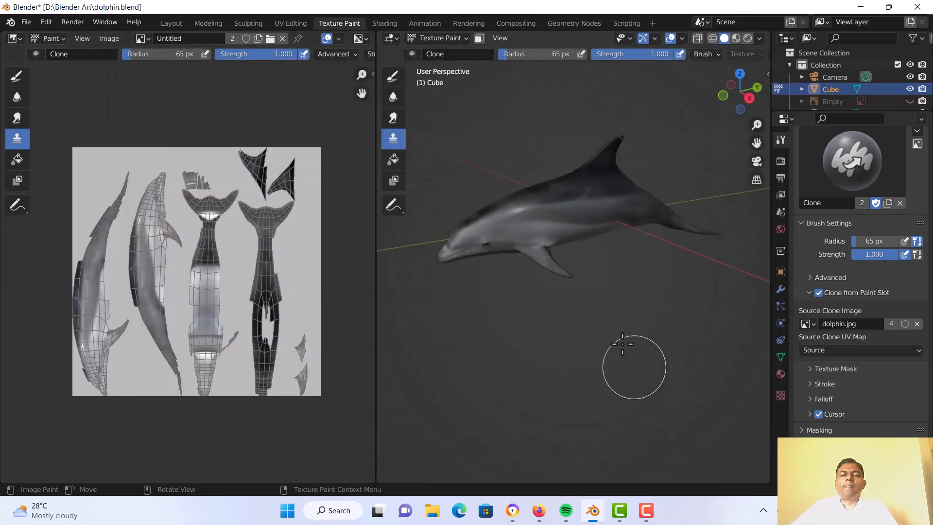
Examine the painted dolphin up close from its side, belly and back for streaks and seams.
scroll(547, 276, "up", 5)
left_click(621, 143)
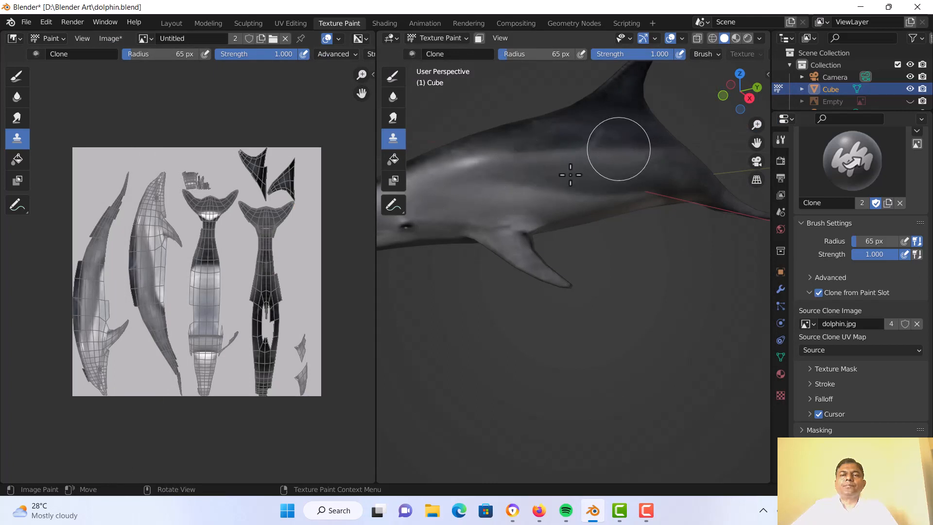
mouse_move(461, 191)
middle_mouse_down("shift")
mouse_move(677, 270)
mouse_move(650, 277)
mouse_move(591, 251)
middle_mouse_up("shift")
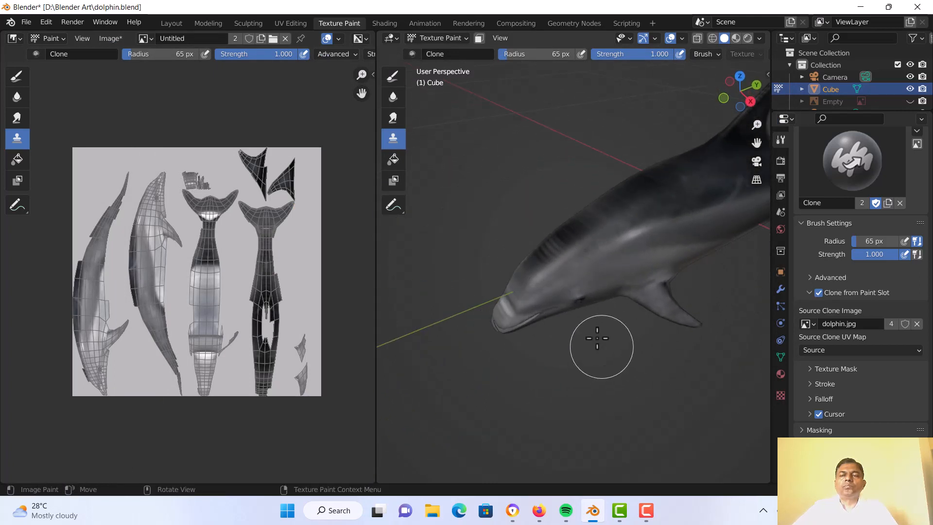
mouse_move(595, 337)
middle_mouse_down()
mouse_move(552, 235)
mouse_move(560, 158)
middle_mouse_up()
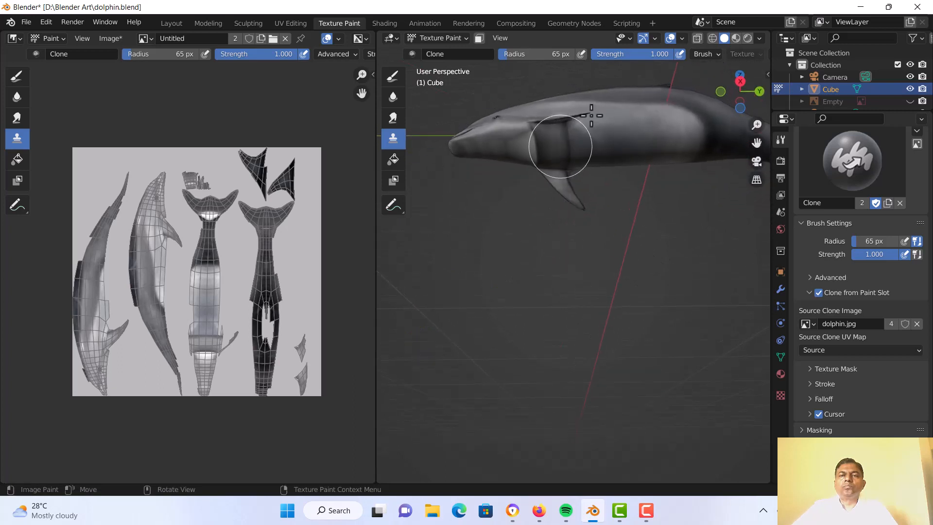
mouse_move(642, 184)
middle_mouse_down()
mouse_move(558, 244)
mouse_move(592, 253)
middle_mouse_up()
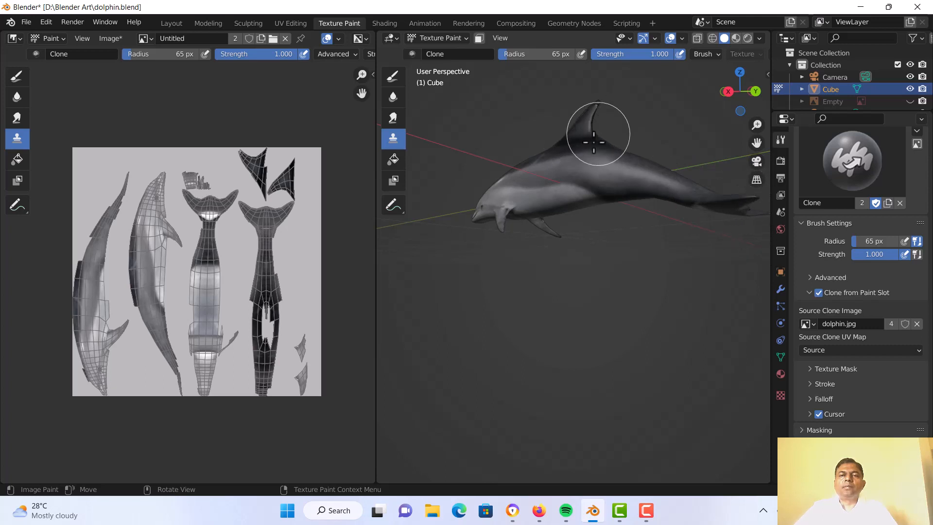
middle_click_drag(594, 142, 593, 246)
scroll(589, 239, "up", 4)
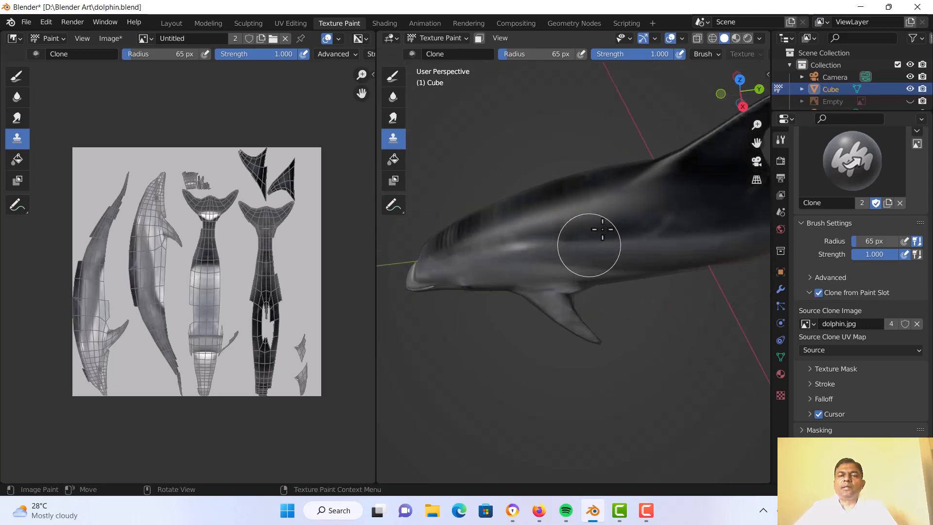
scroll(589, 245, "down", 3)
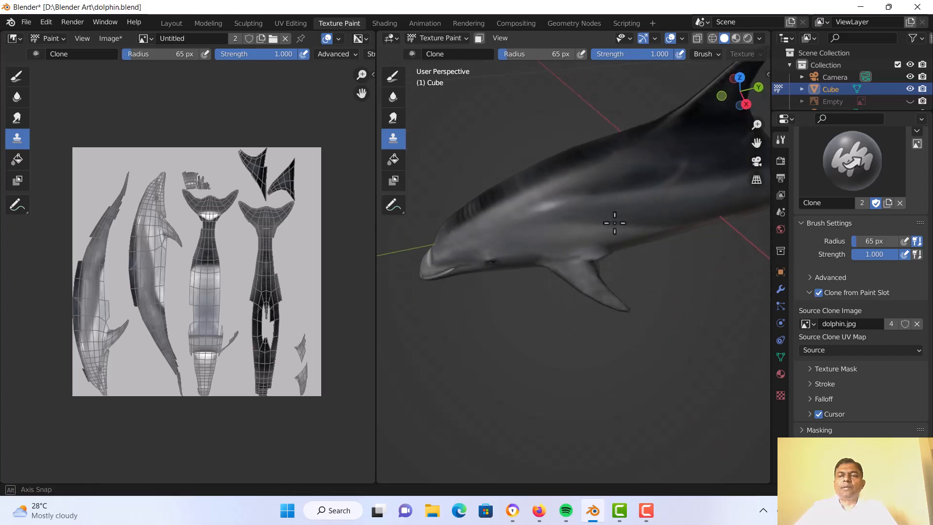
Turn off cloning from the paint slot, and clone lighter skin from the dolphin's side over the dark streaks on its head.
left_click(818, 292)
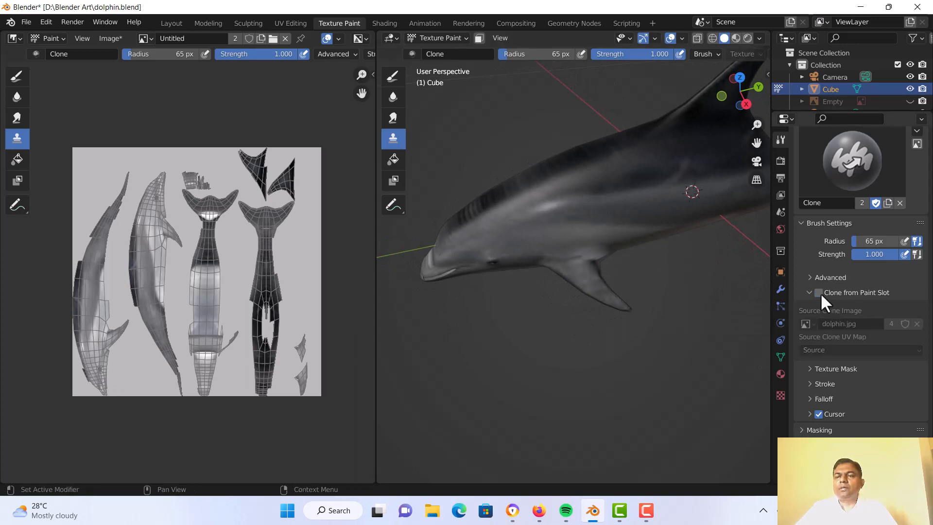
mouse_move(598, 288)
middle_mouse_down()
mouse_move(575, 312)
mouse_move(558, 271)
mouse_move(583, 267)
mouse_move(567, 277)
mouse_move(571, 240)
mouse_move(606, 286)
mouse_move(604, 225)
middle_mouse_up()
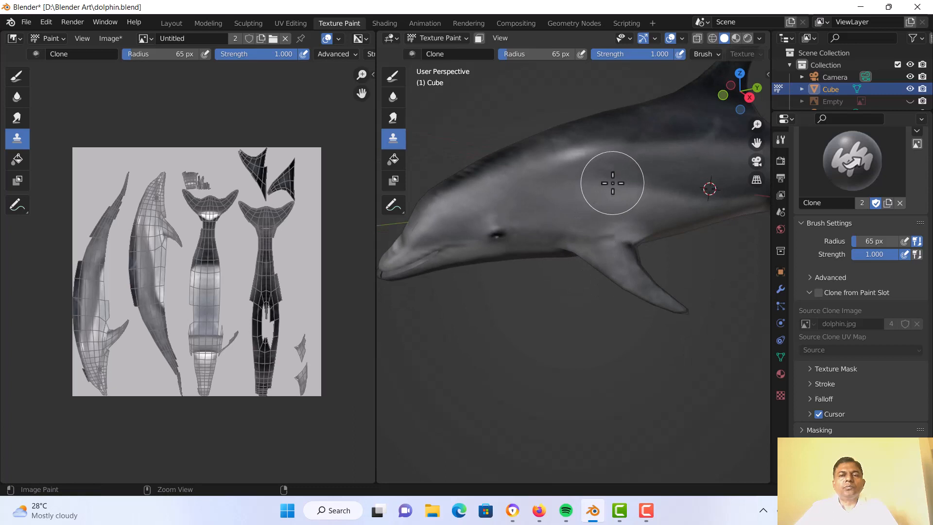
middle_click_drag(630, 177, 625, 226)
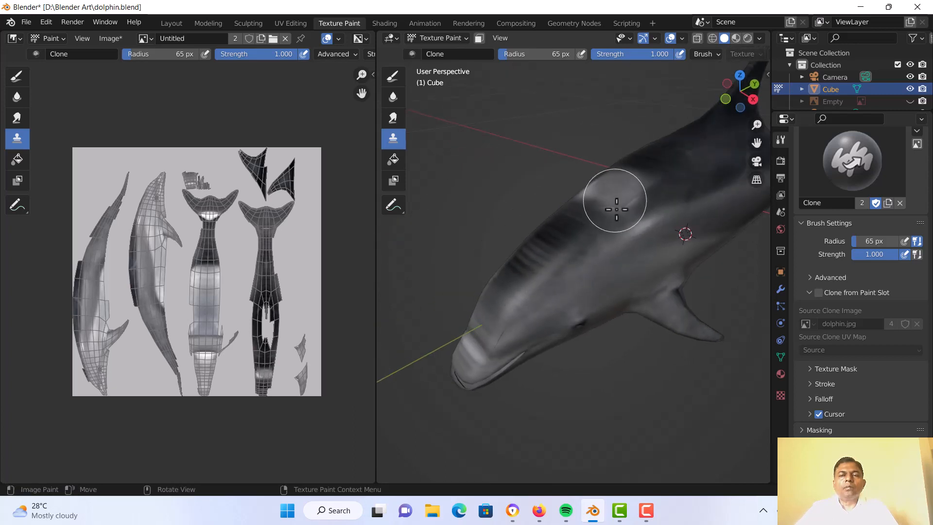
middle_click_drag(593, 267, 592, 265)
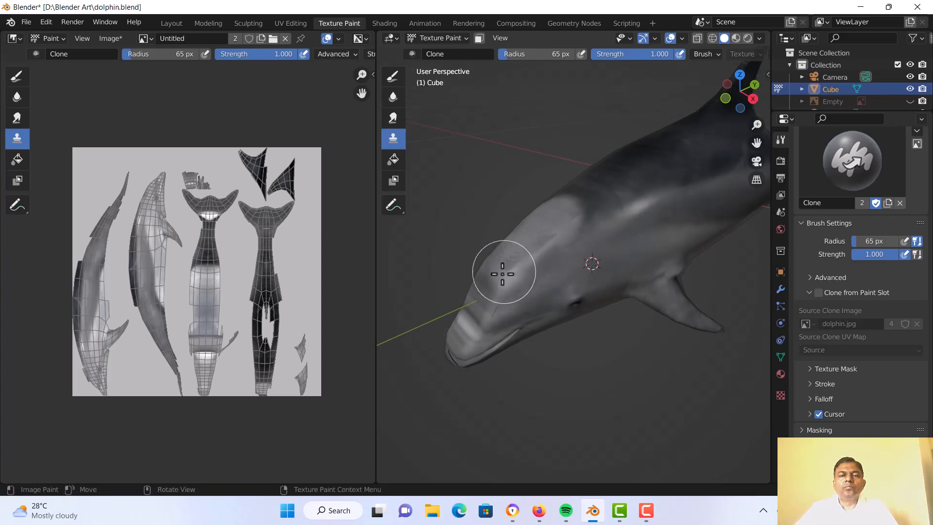
middle_click_drag(580, 293, 570, 306)
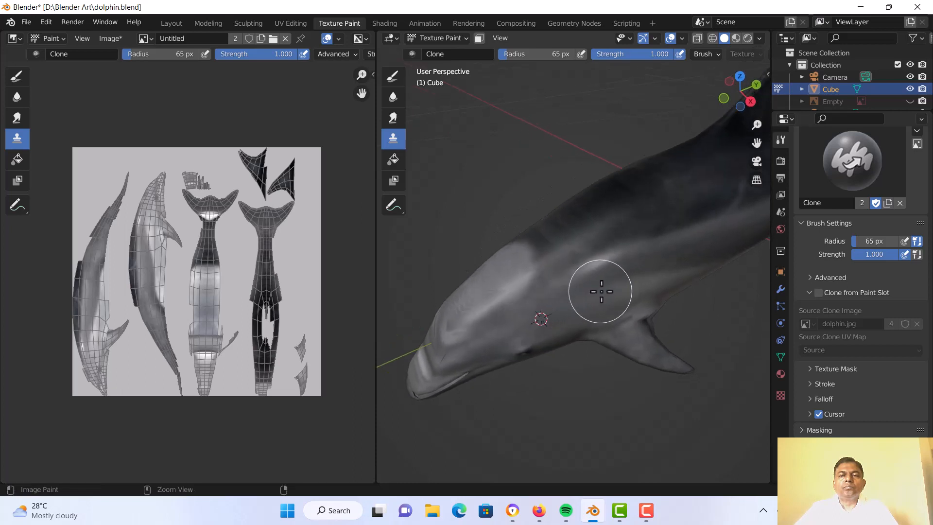
left_click(601, 292, "ctrl")
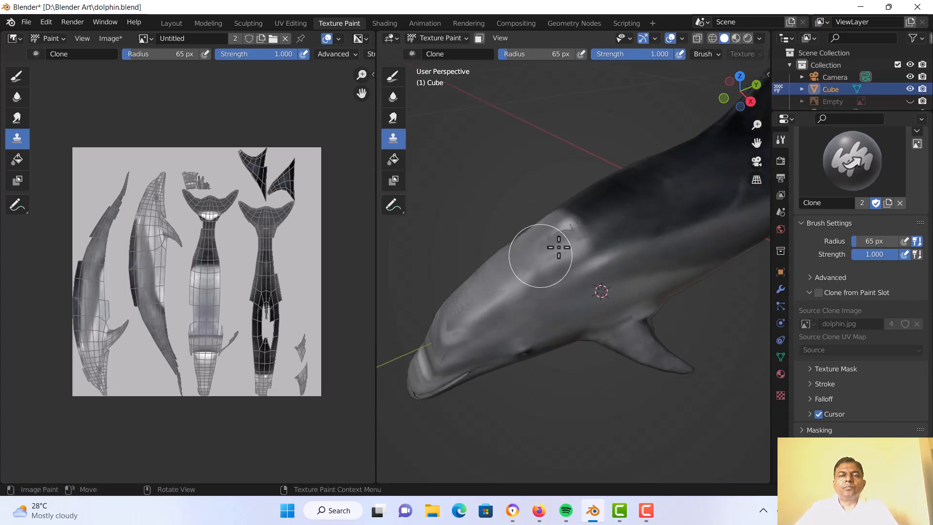
Set the clone brush radius to 45 px and retouch the front of the forehead with skin sampled between snout and eye.
middle_click_drag(589, 277, 537, 224)
scroll(618, 229, "down", 5)
scroll(545, 221, "up", 4)
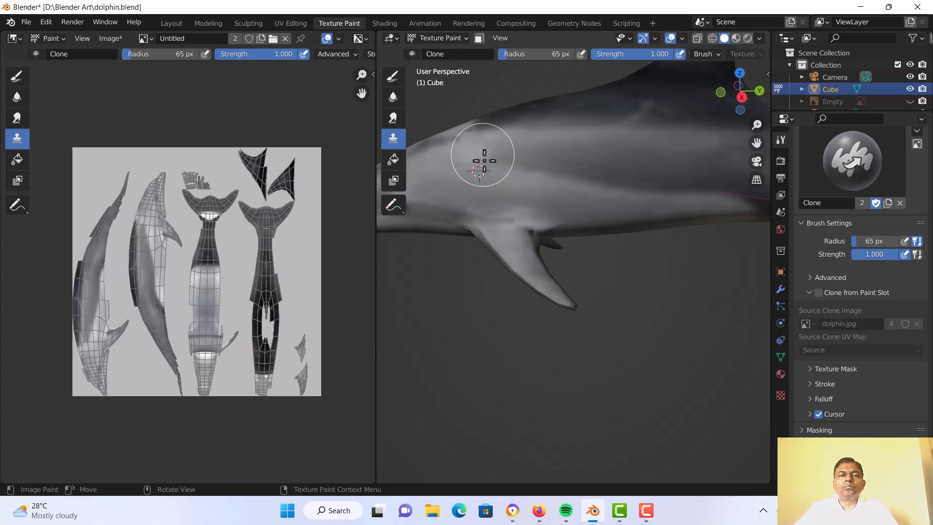
scroll(506, 173, "down", 5)
mouse_move(527, 183)
middle_mouse_down()
mouse_move(682, 183)
mouse_move(580, 191)
mouse_move(535, 181)
middle_mouse_up()
scroll(535, 214, "up", 5)
middle_click_drag(604, 245, 602, 235)
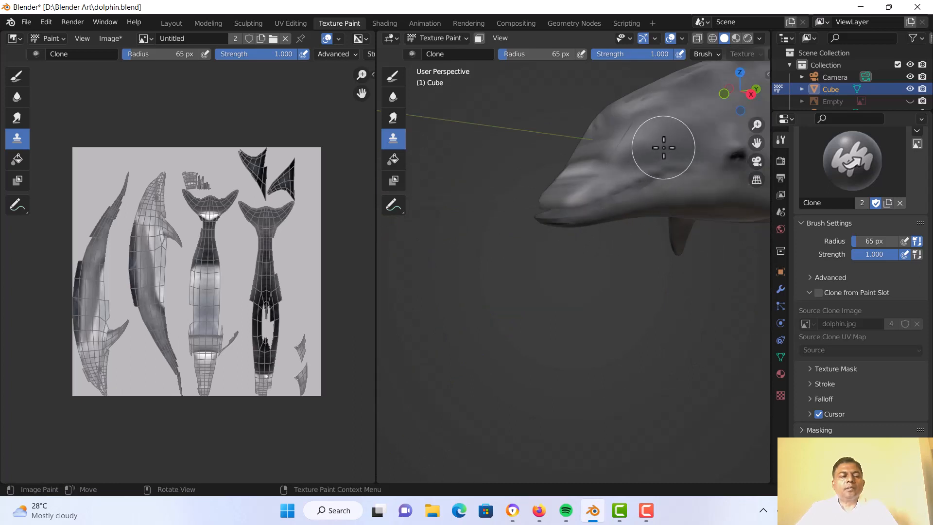
key("f")
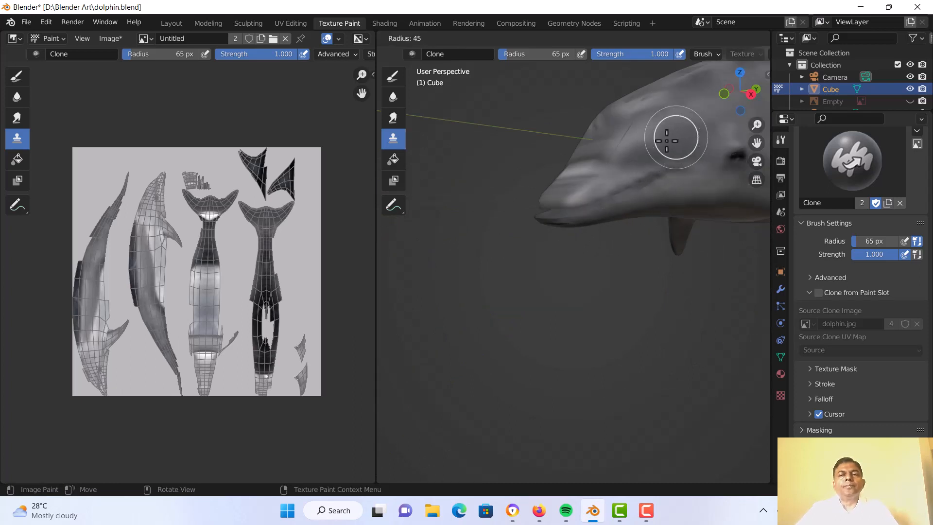
left_click(688, 141)
left_click(666, 141, "ctrl")
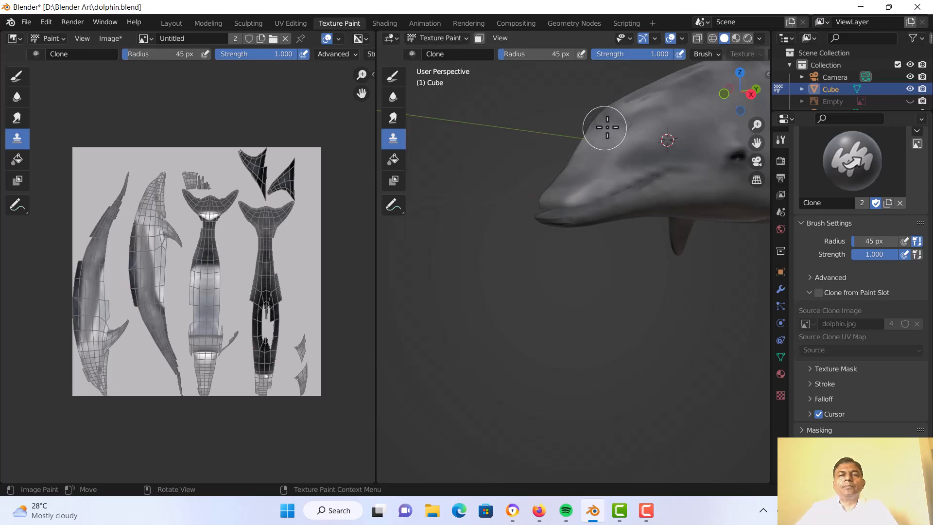
scroll(621, 158, "down", 6)
mouse_move(598, 228)
middle_mouse_down()
mouse_move(552, 261)
mouse_move(564, 303)
mouse_move(598, 229)
mouse_move(702, 254)
mouse_move(658, 281)
mouse_move(544, 211)
middle_mouse_up()
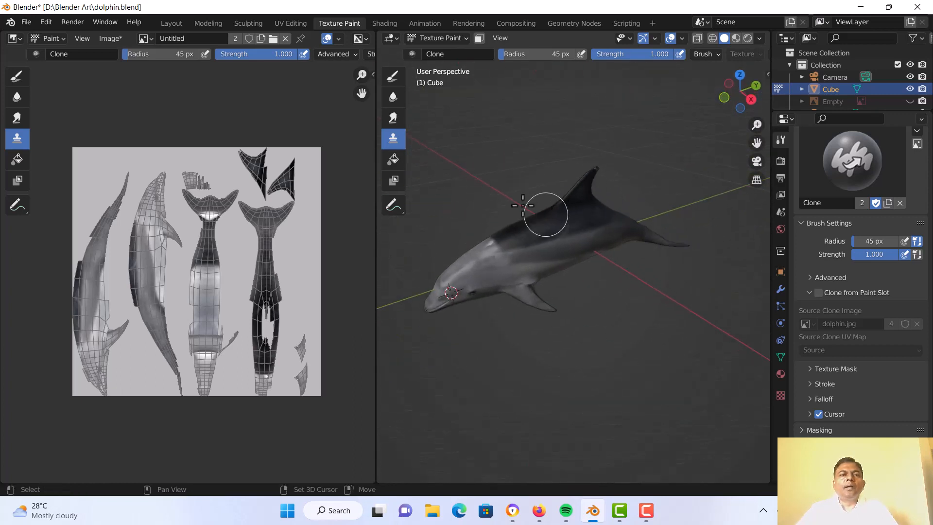
Switch to the Shading workspace and display the dolphin in rendered viewport shading.
left_click(171, 24)
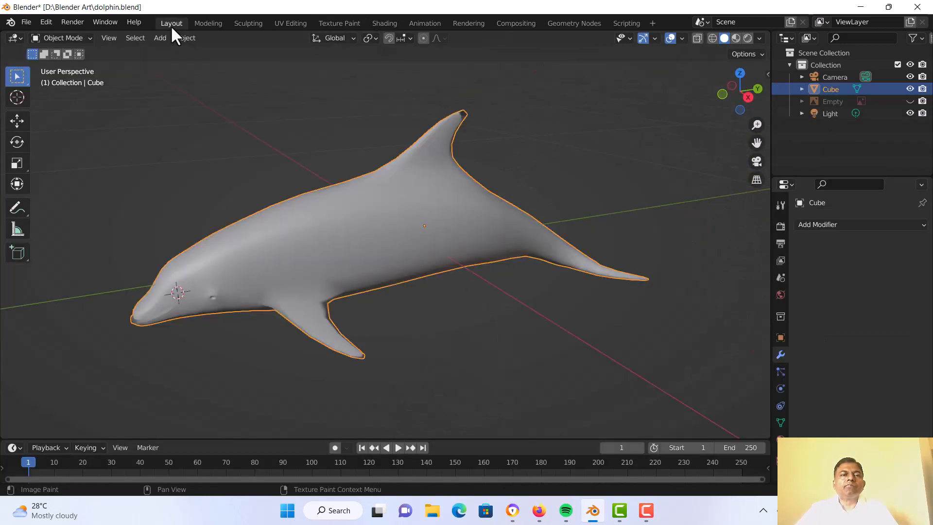
middle_click_drag(360, 196, 370, 174)
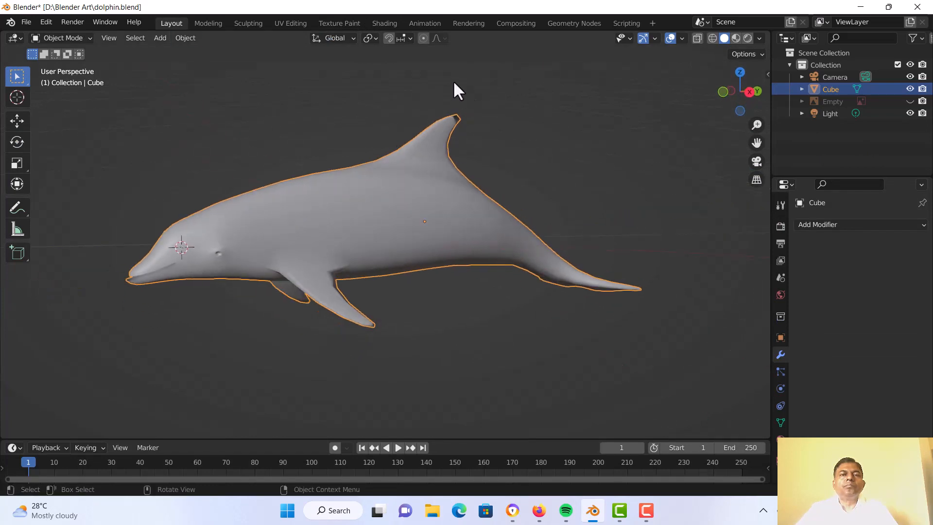
left_click(386, 25)
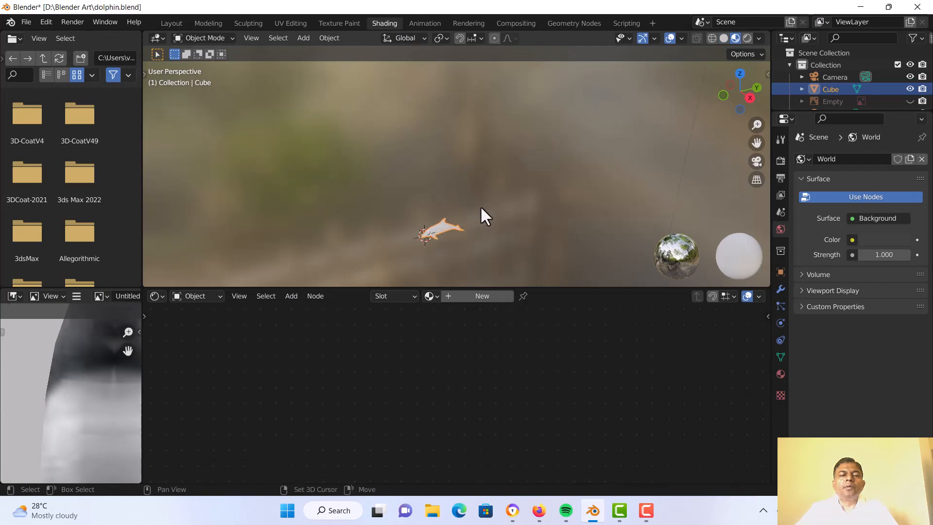
scroll(481, 209, "up", 6)
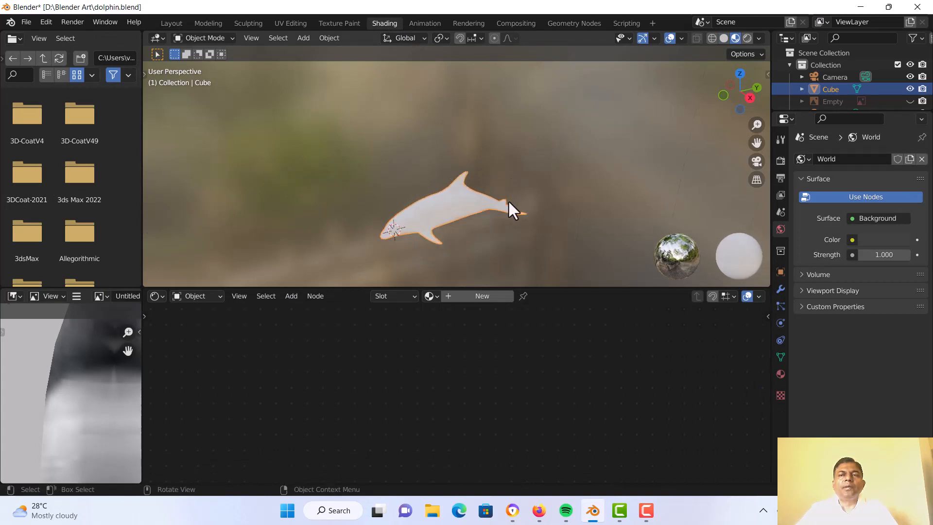
middle_click_drag(511, 177, 521, 128, "shift")
scroll(523, 127, "up", 1)
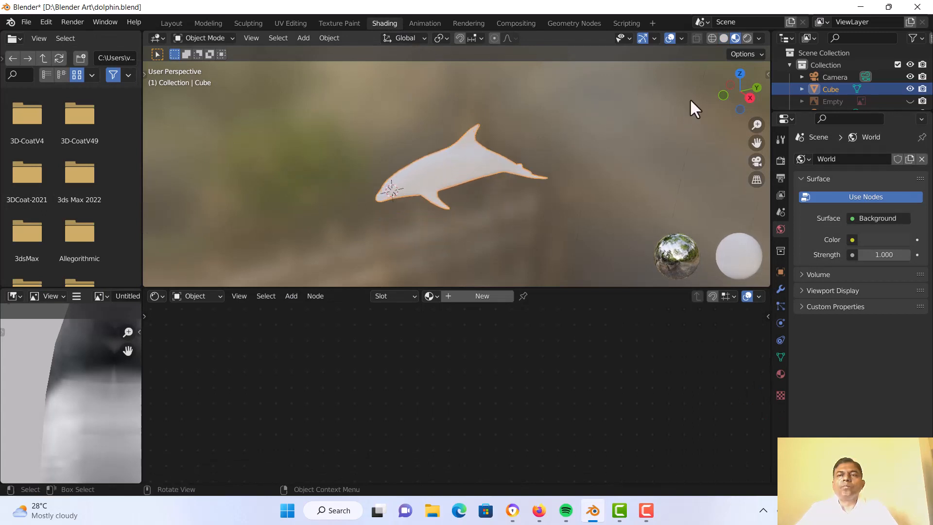
left_click(745, 39)
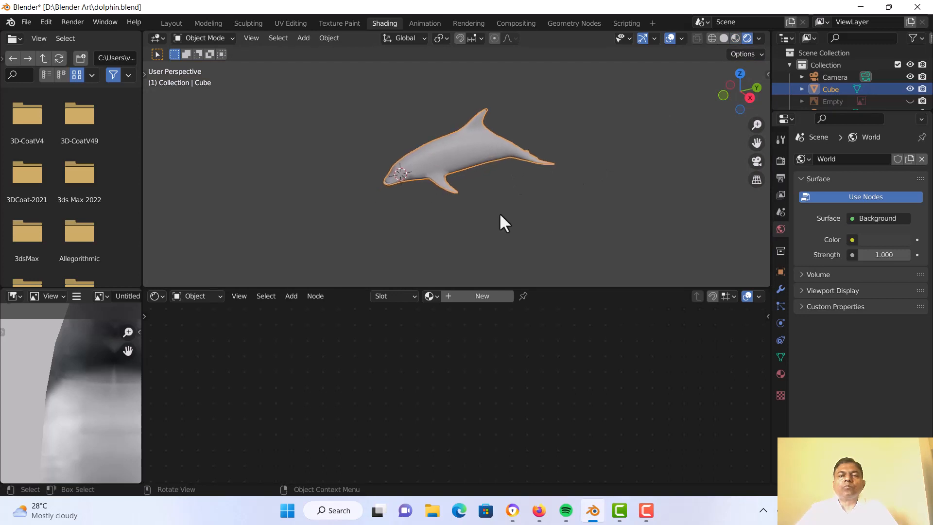
scroll(490, 234, "up", 2)
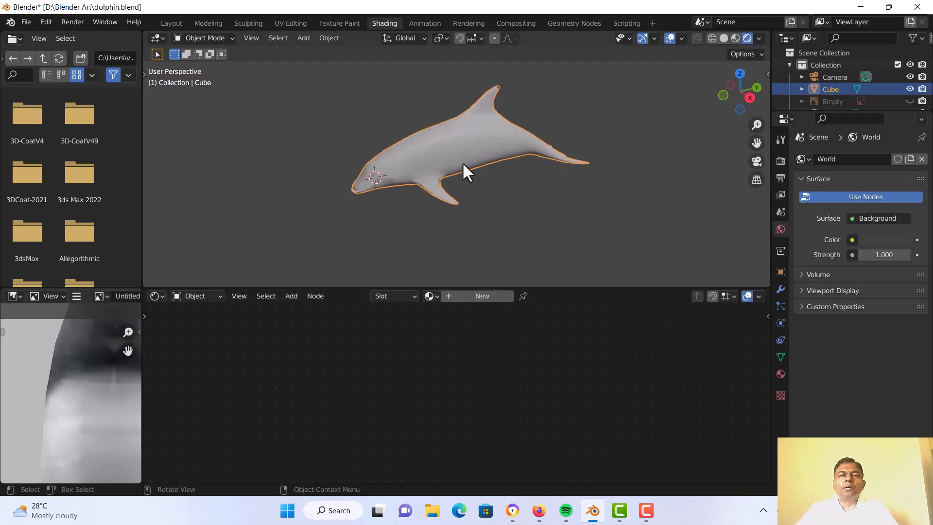
Create a new node-based material for the dolphin.
left_click(459, 297)
key("Home")
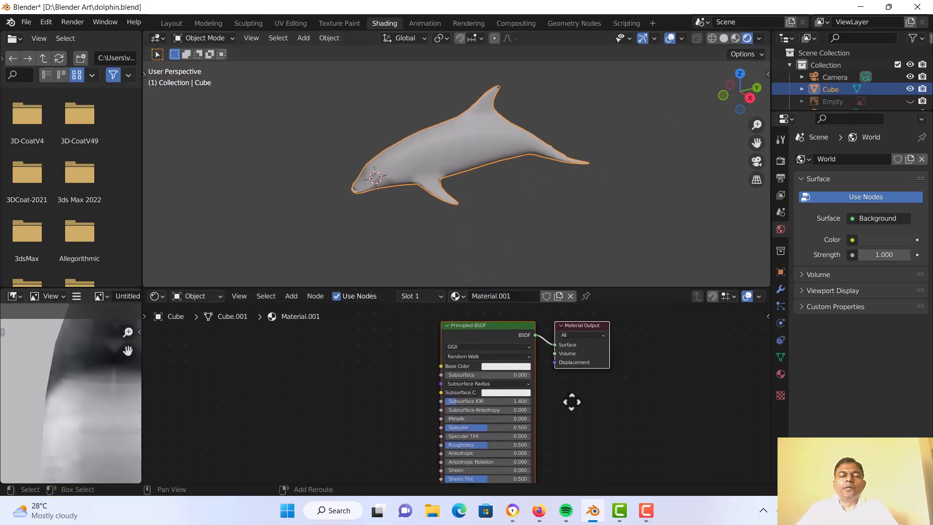
scroll(571, 391, "up", 1)
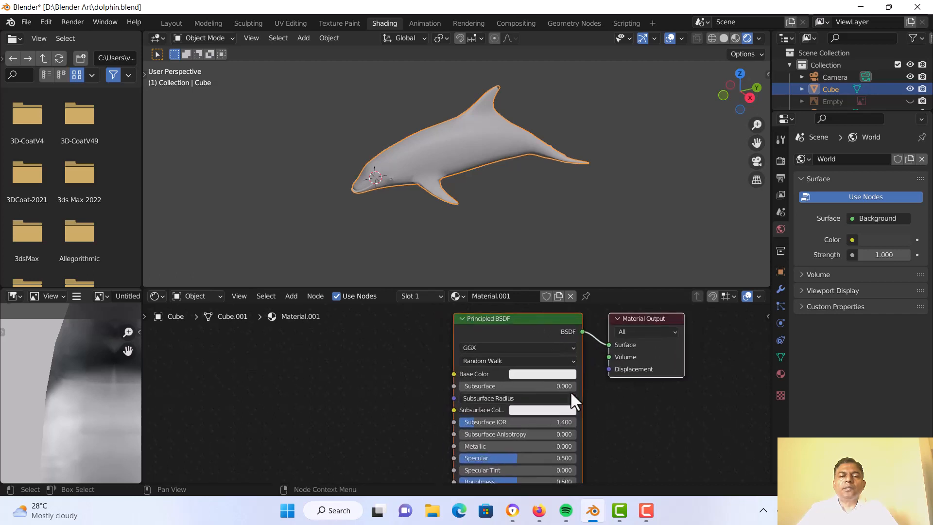
scroll(503, 356, "up", 1)
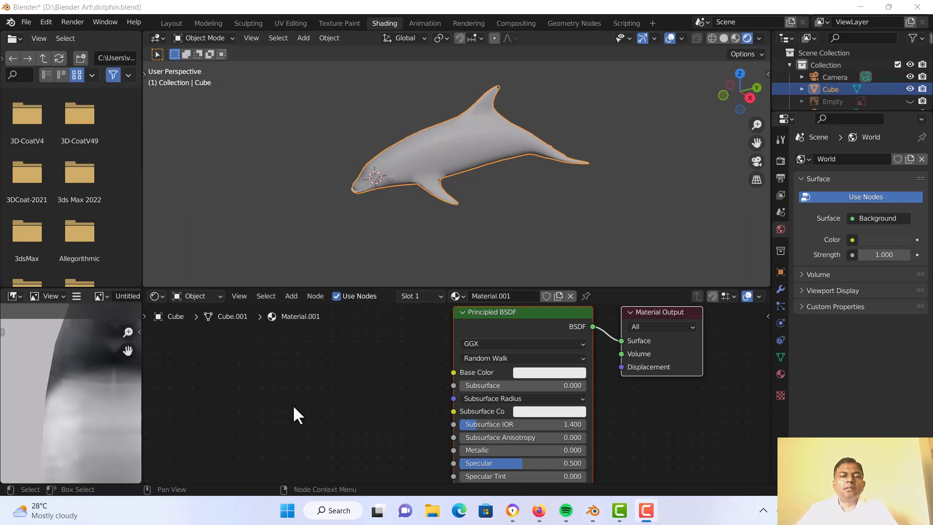
scroll(331, 404, "up", 2)
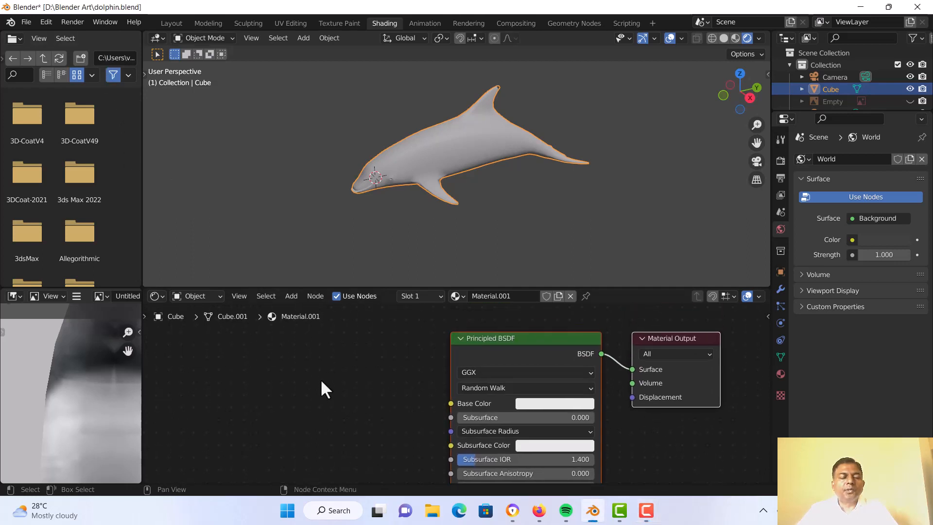
Add an Image Texture node beside the Principled BSDF and connect its Color output to the shader's Base Color.
key("shift+a")
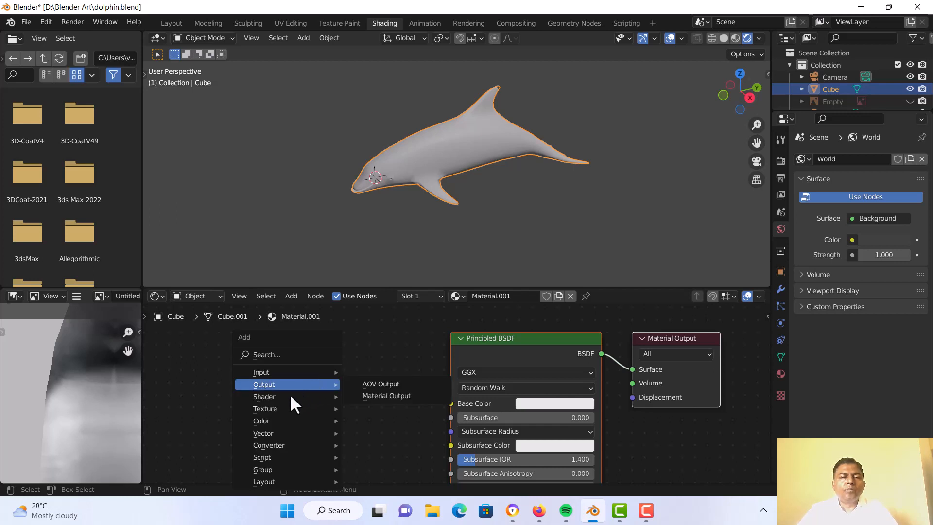
mouse_move(282, 408)
left_click(386, 311)
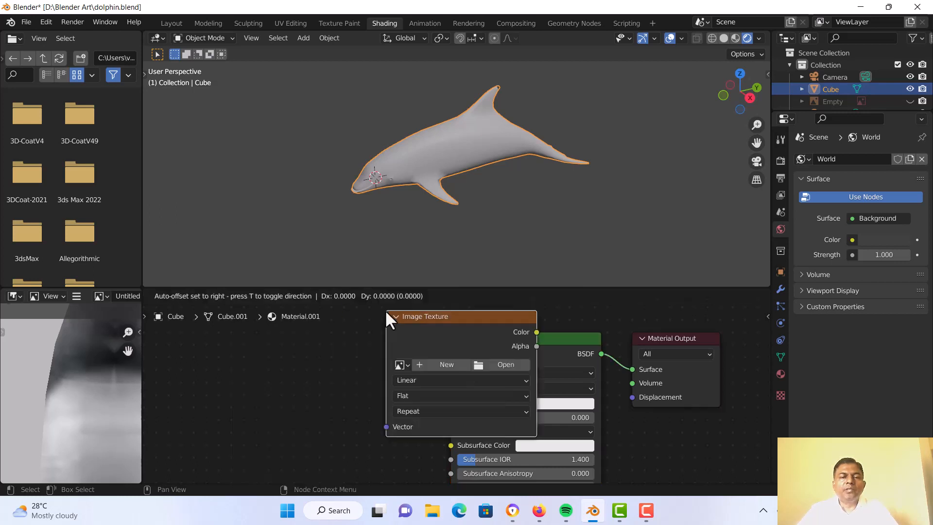
left_click(228, 345)
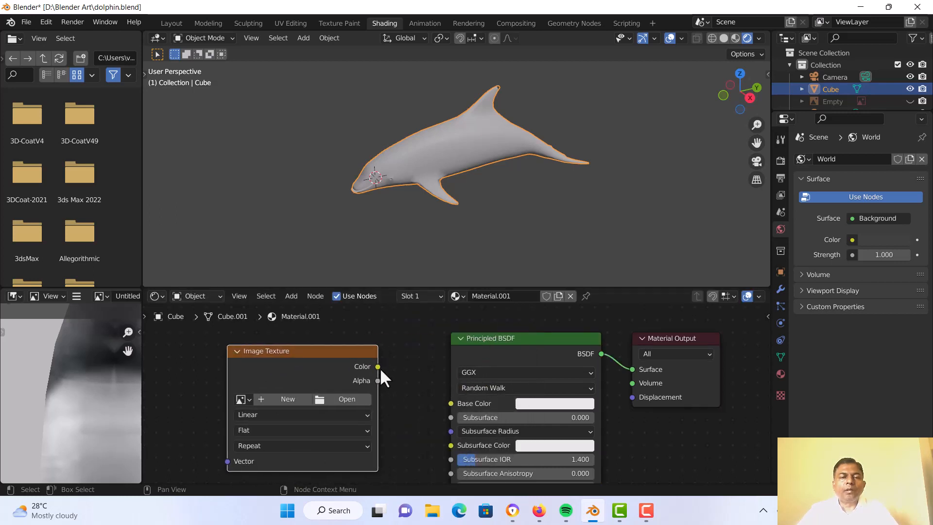
left_click_drag(378, 366, 451, 403)
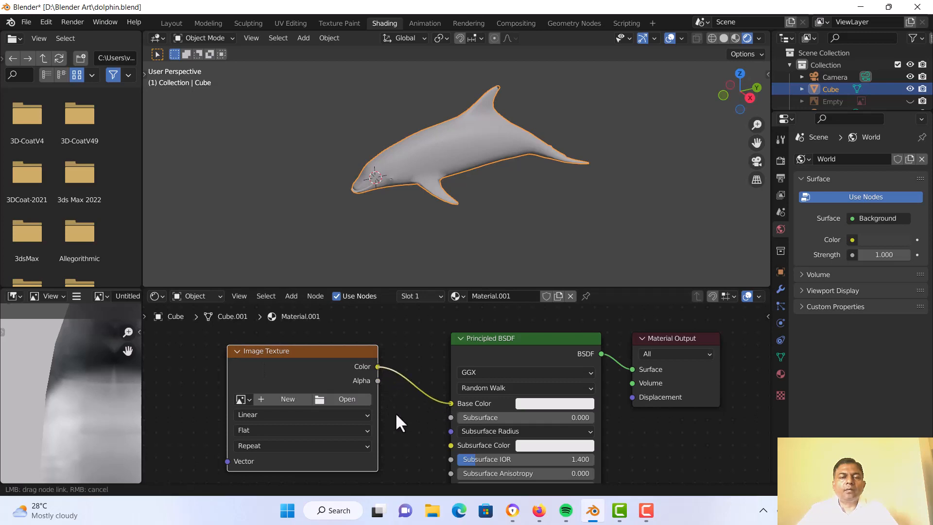
Load dolphin_Color.png from the Blender Art folder into the Image Texture node, and deselect the dolphin in the viewport.
scroll(369, 414, "up", 1)
left_click(329, 397)
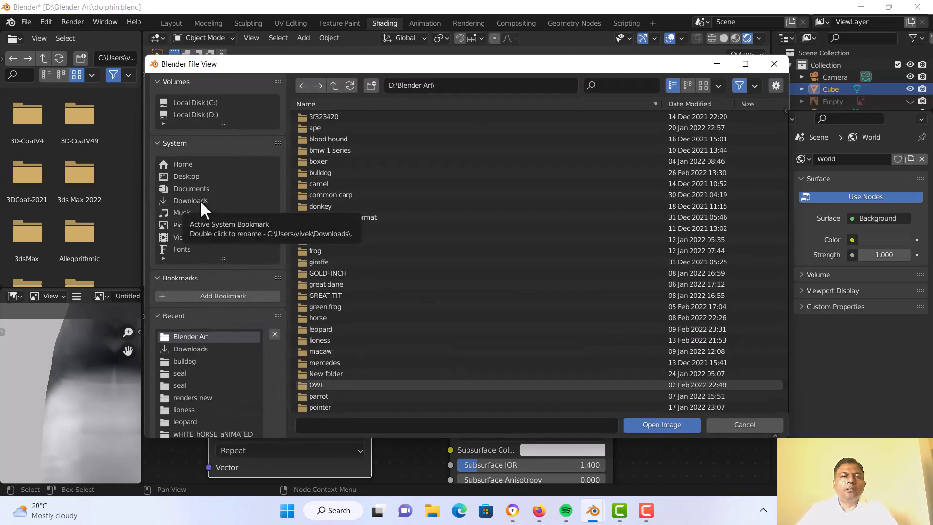
scroll(345, 340, "down", 3)
scroll(344, 379, "down", 4)
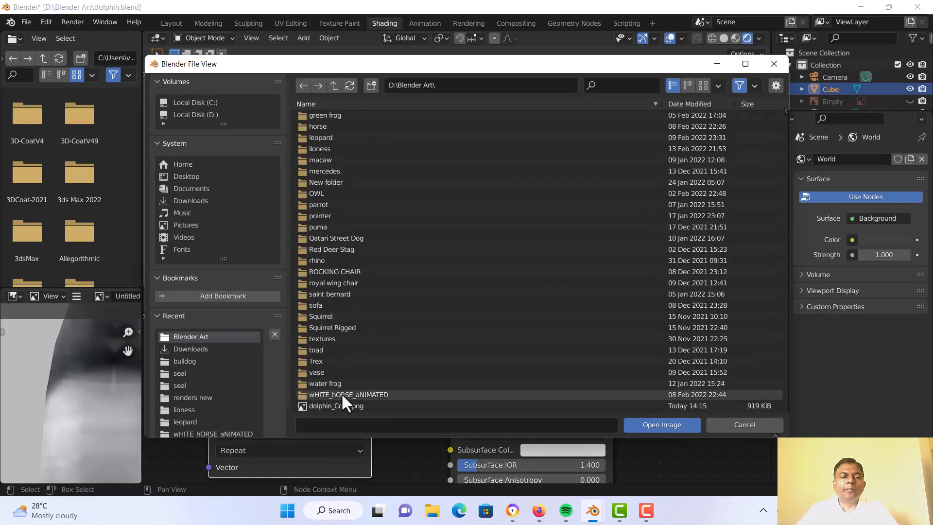
left_click(340, 402)
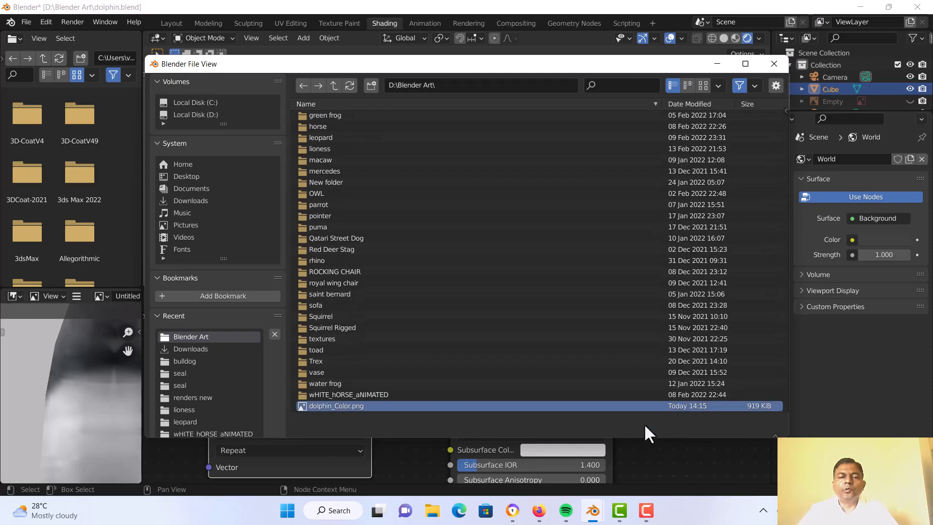
left_click(643, 424)
mouse_move(463, 197)
middle_mouse_down()
mouse_move(502, 208)
mouse_move(503, 223)
mouse_move(557, 211)
mouse_move(455, 216)
mouse_move(509, 219)
mouse_move(455, 184)
middle_mouse_up()
left_click(503, 223)
scroll(503, 223, "up", 2)
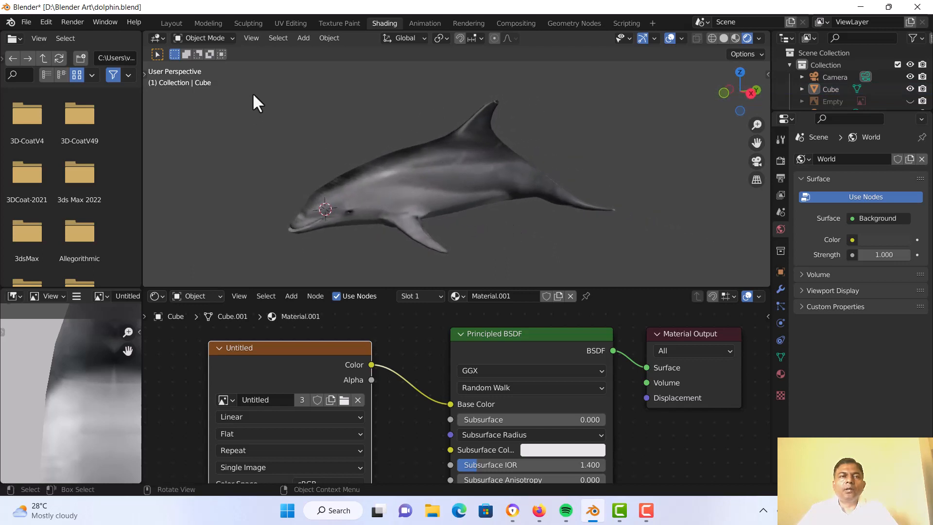
Switch to the Layout workspace and display the dolphin in rendered viewport shading to examine its texture from several angles.
left_click(172, 23)
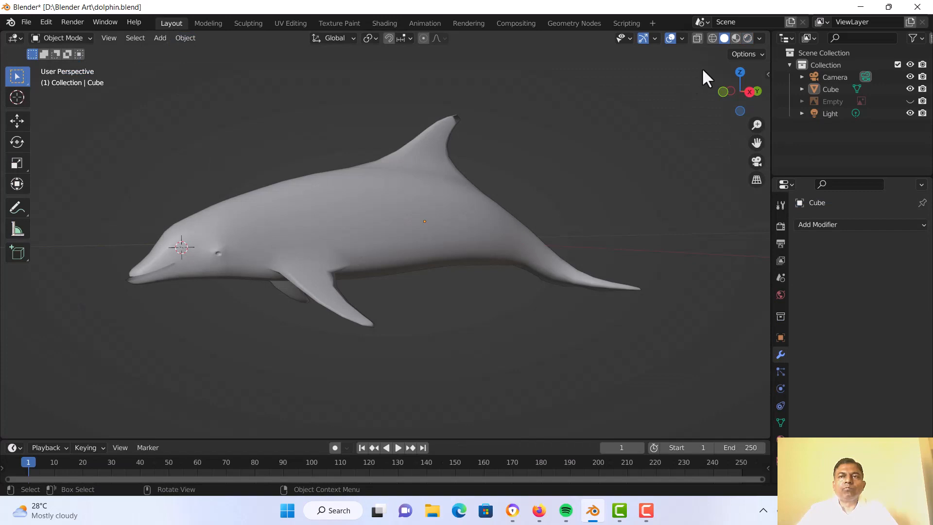
left_click(748, 39)
middle_click_drag(473, 245, 544, 233)
middle_click_drag(662, 113, 408, 279)
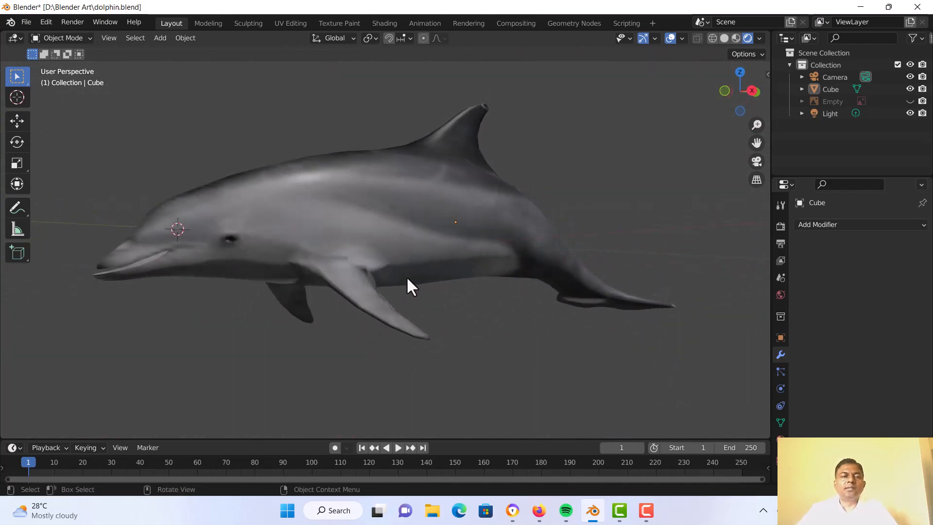
middle_click_drag(261, 345, 409, 306)
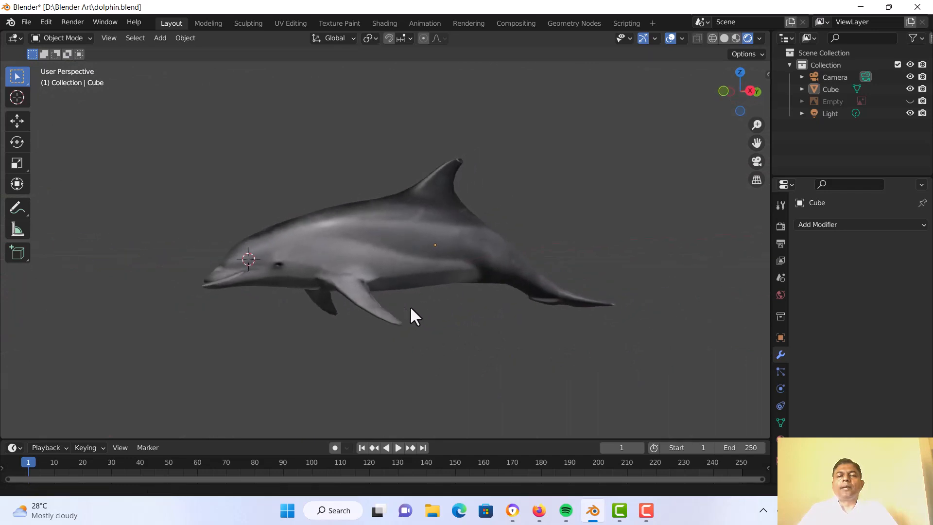
scroll(410, 305, "up", 3)
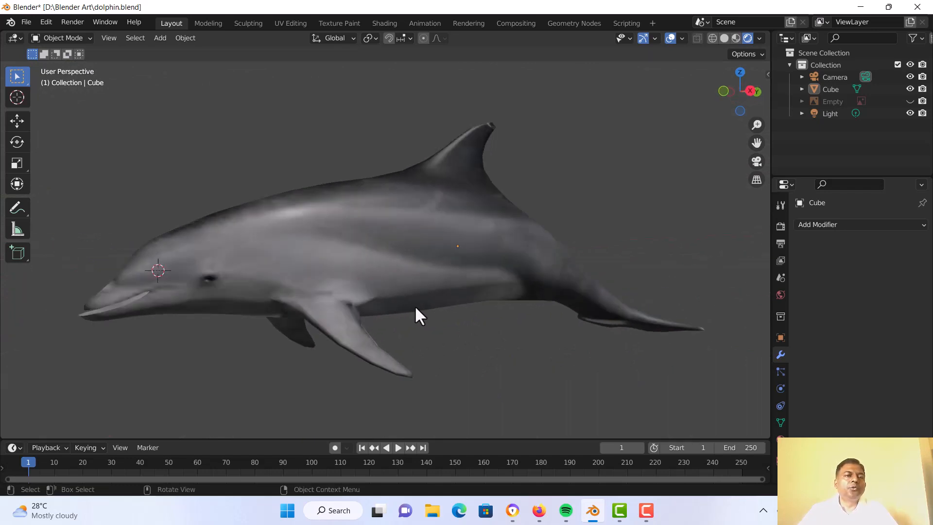
middle_click_drag(416, 308, 432, 286)
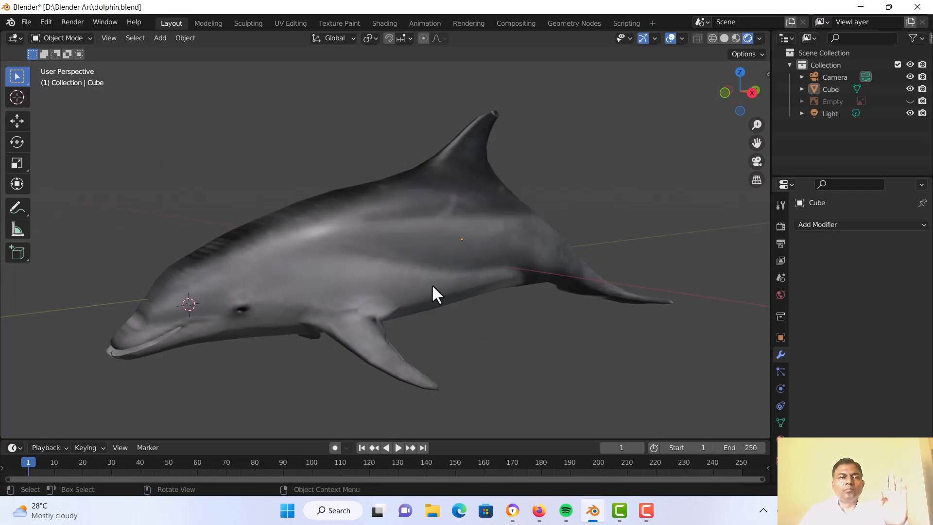